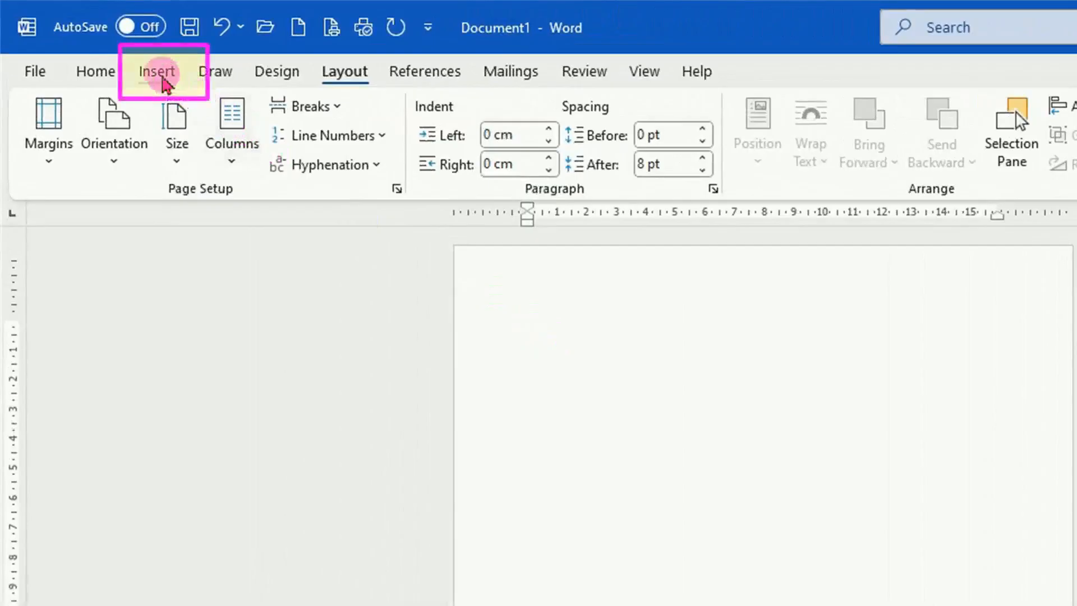
Draw a rectangle about 17.2 cm high and 20.9 cm wide over the upper page and remove its outline
{"action": "left_click", "coordinate": [159, 75]}
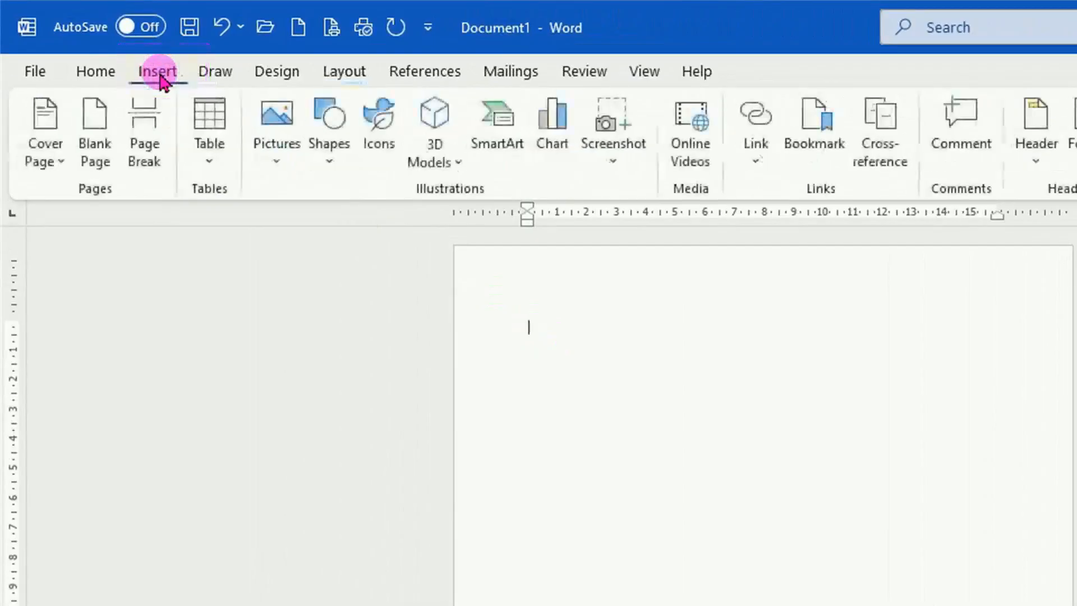
{"action": "left_click", "coordinate": [330, 162]}
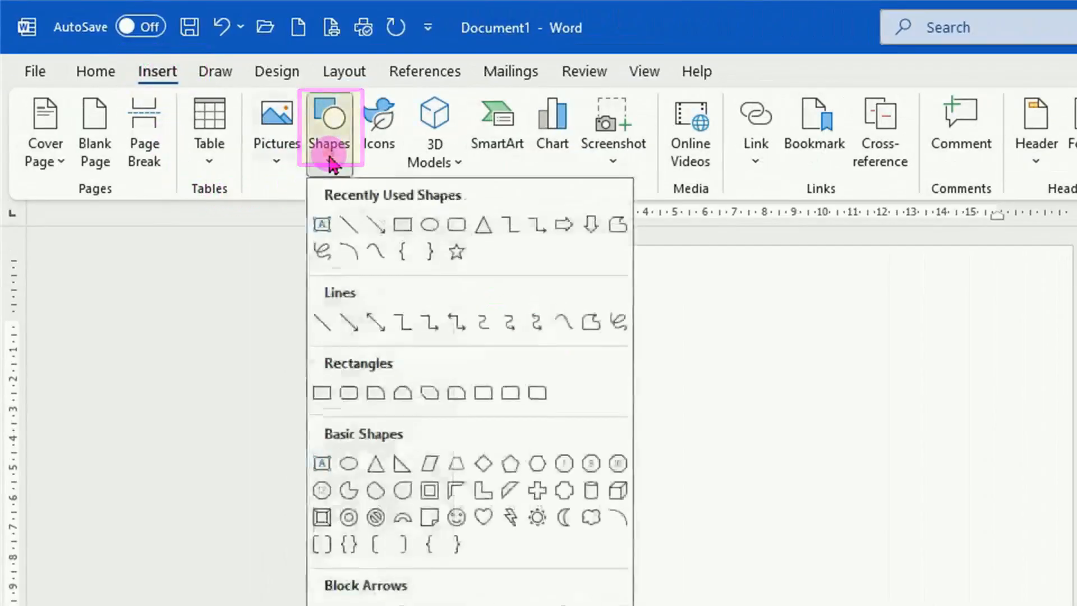
{"action": "left_click", "coordinate": [322, 394]}
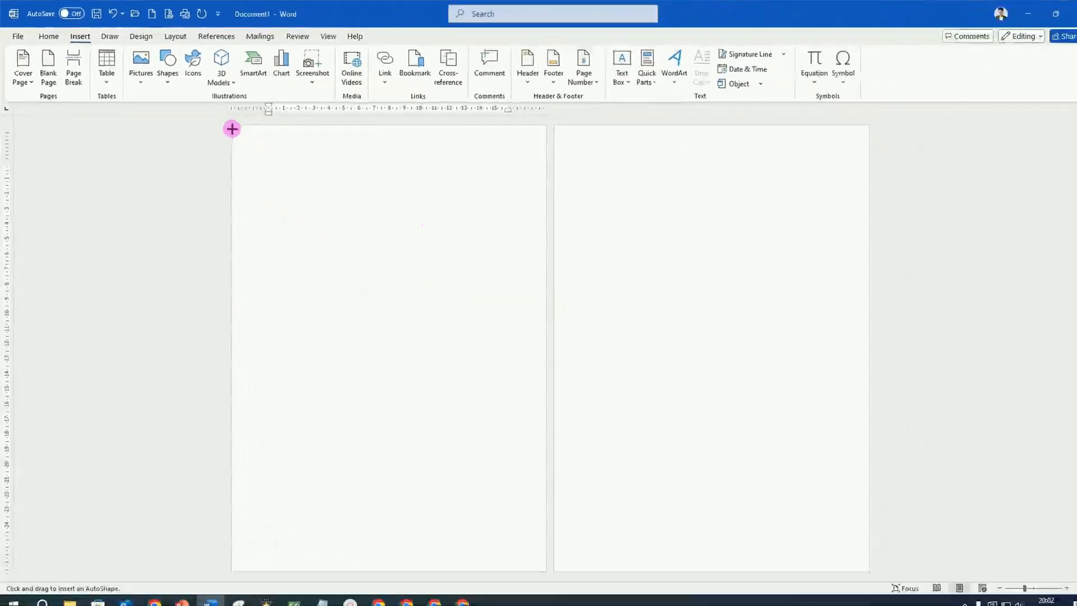
{"action": "left_click_drag", "start_coordinate": [341, 186], "coordinate": [788, 601]}
{"action": "left_click_drag", "start_coordinate": [522, 399], "coordinate": [533, 385]}
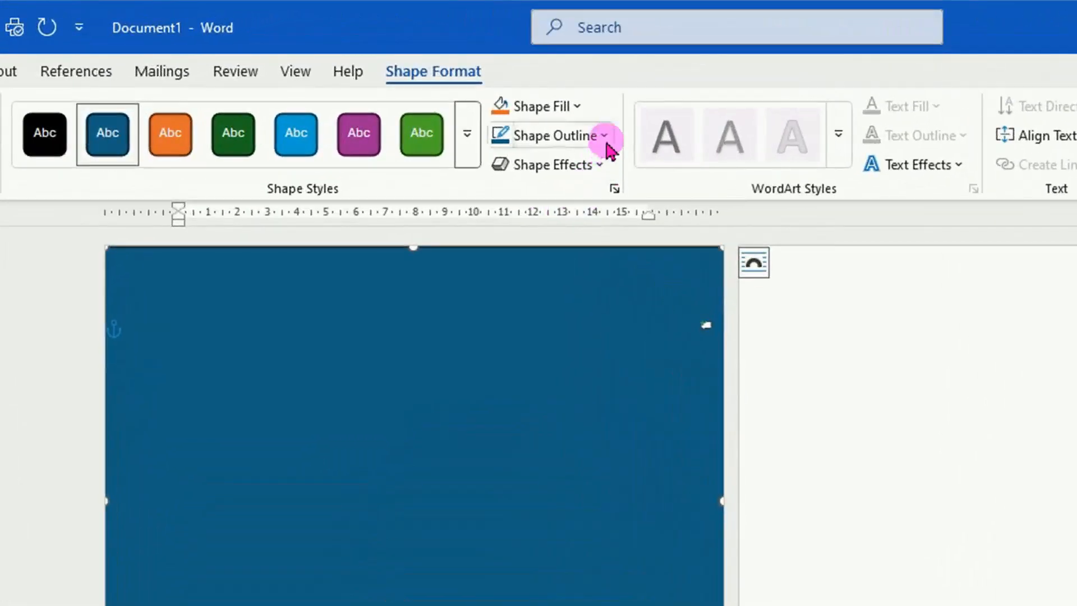
{"action": "left_click", "coordinate": [605, 136]}
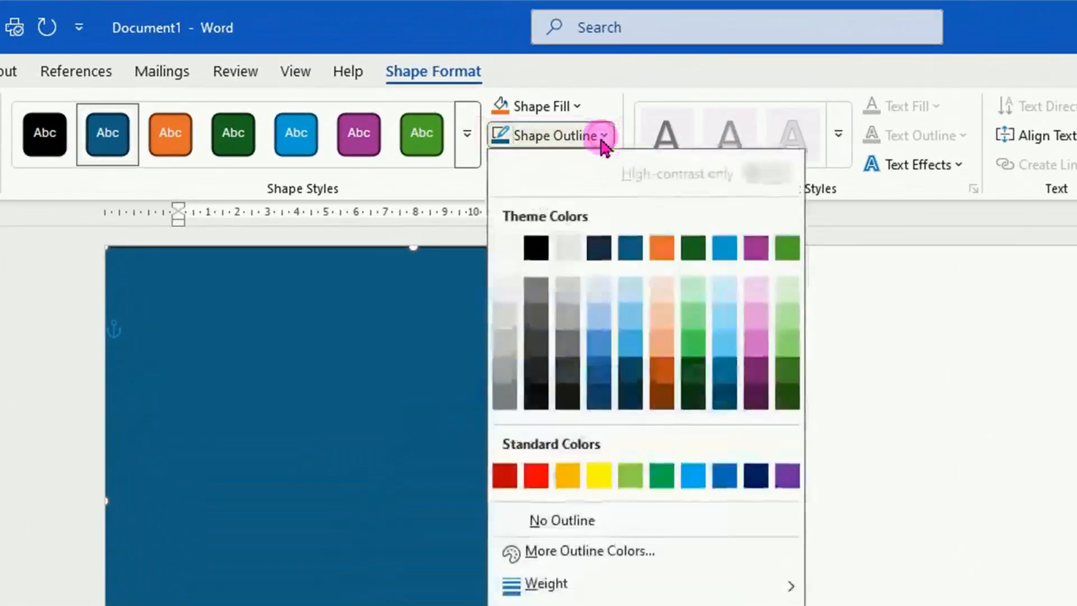
{"action": "left_click", "coordinate": [567, 521]}
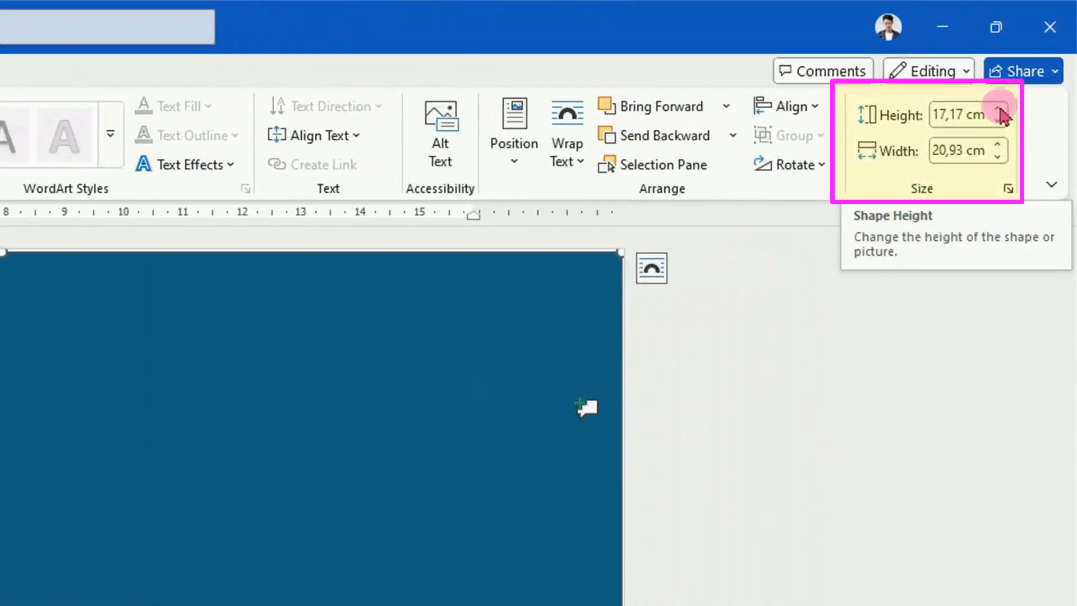
Set the rectangle's height to 19 cm and width to 21 cm, and nudge it up to the page's top edge
{"action": "left_click", "coordinate": [1001, 111]}
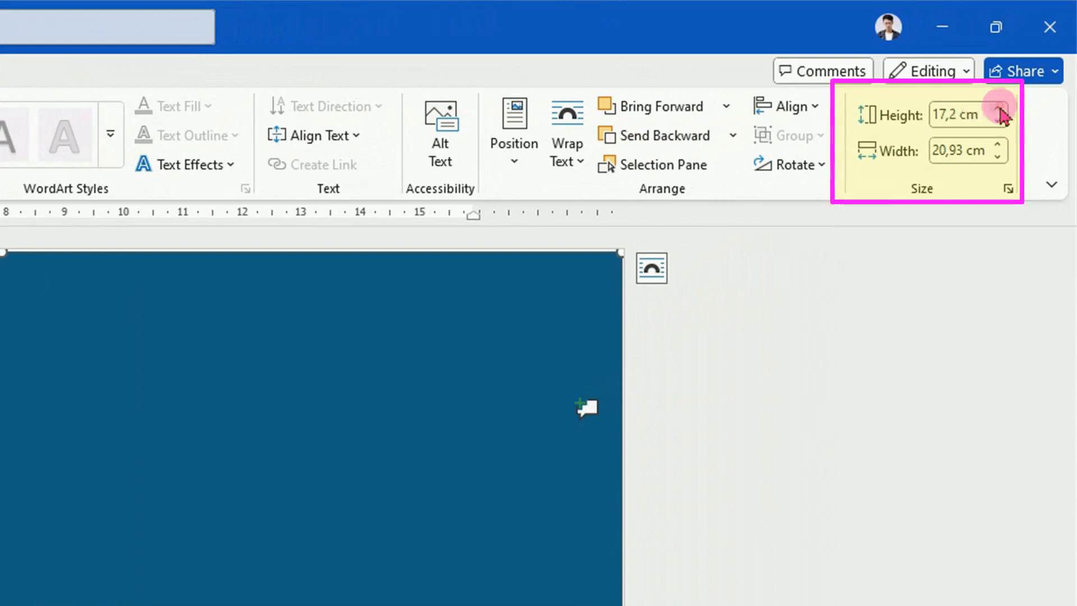
{"action": "left_click", "coordinate": [1001, 111]}
{"action": "left_click", "coordinate": [1001, 111]}
{"action": "left_click", "coordinate": [1002, 112]}
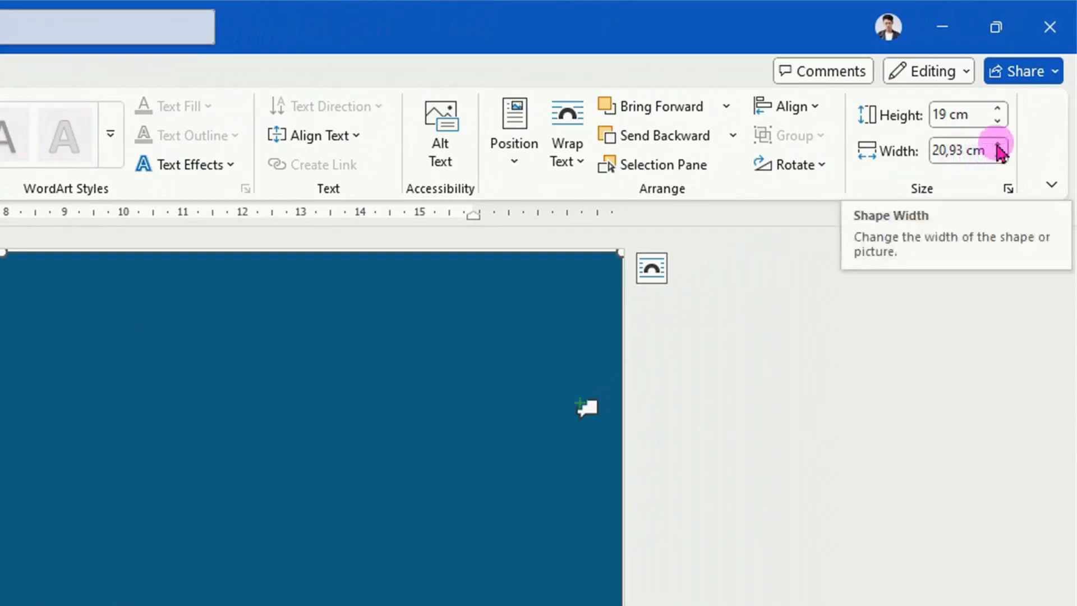
{"action": "left_click", "coordinate": [998, 145]}
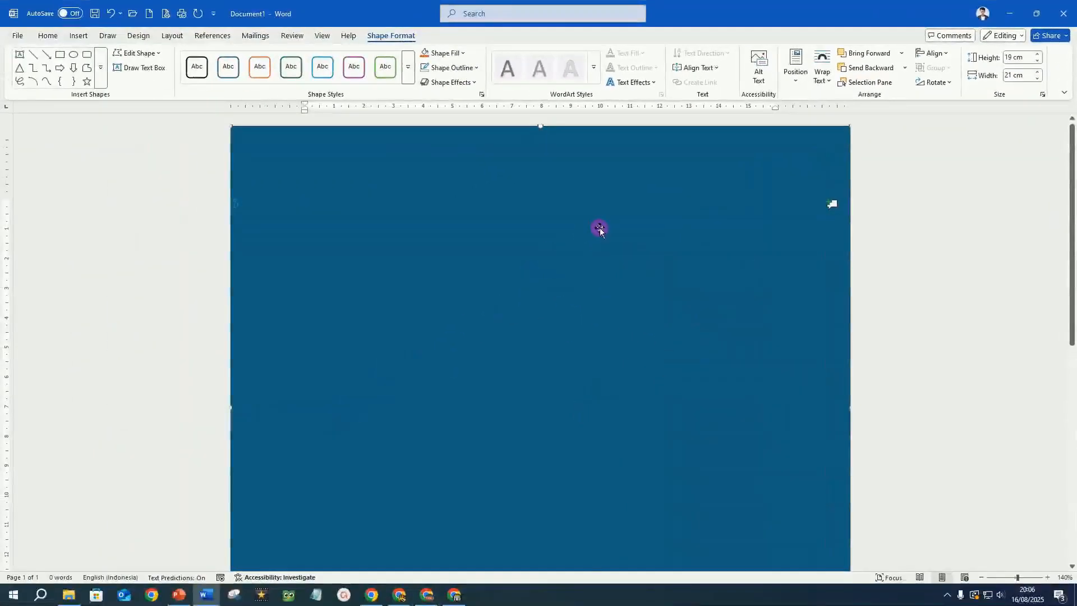
{"action": "key", "text": "Up"}
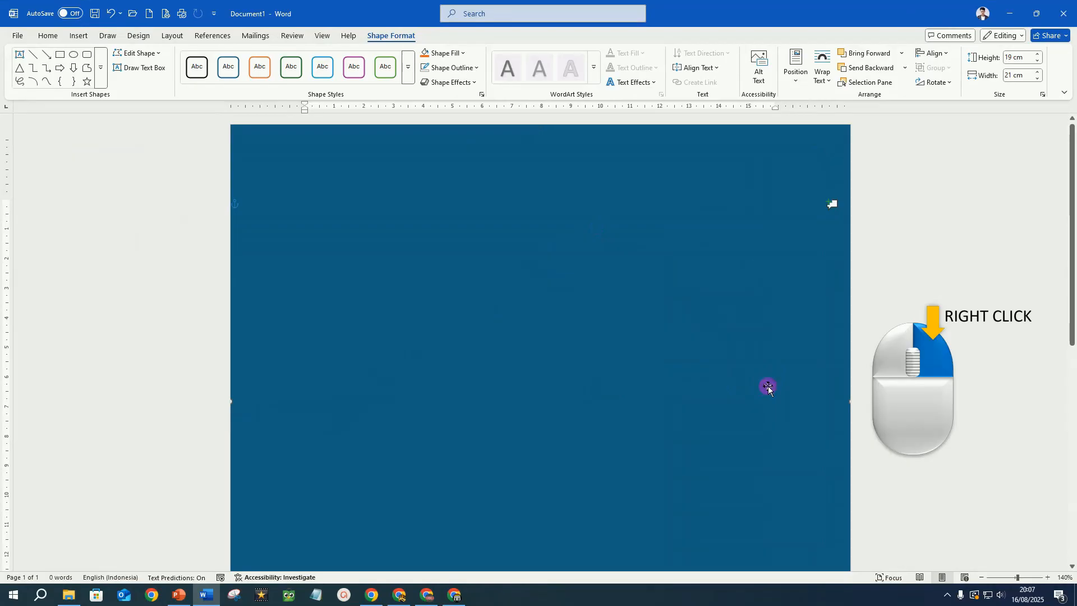
Fill the rectangle with the picture file villa-isola-6920885 from the 02_IMAGE folder
{"action": "right_click", "coordinate": [769, 387]}
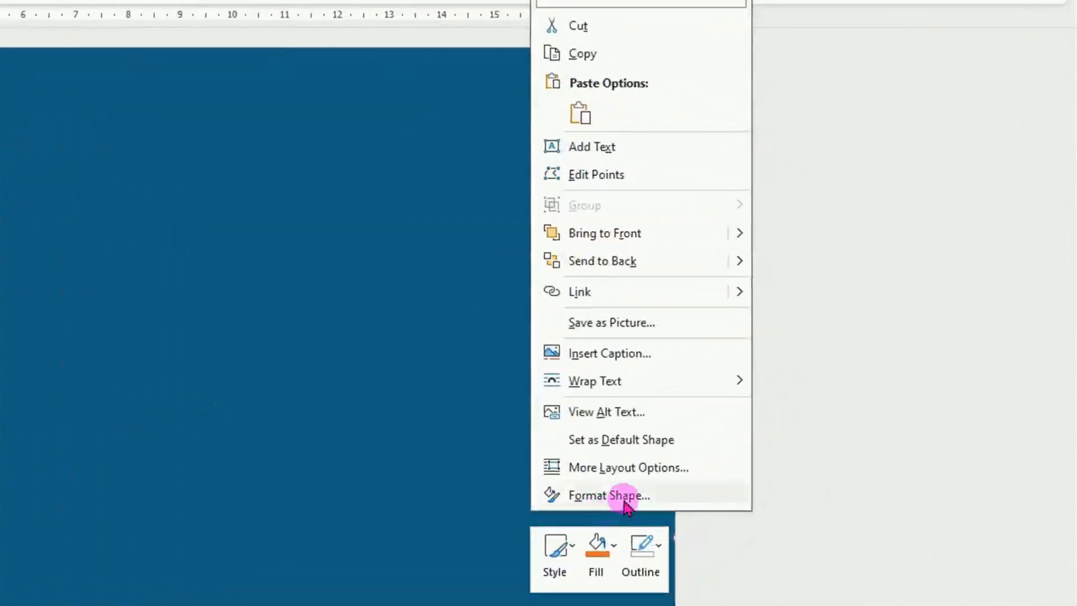
{"action": "left_click", "coordinate": [613, 499]}
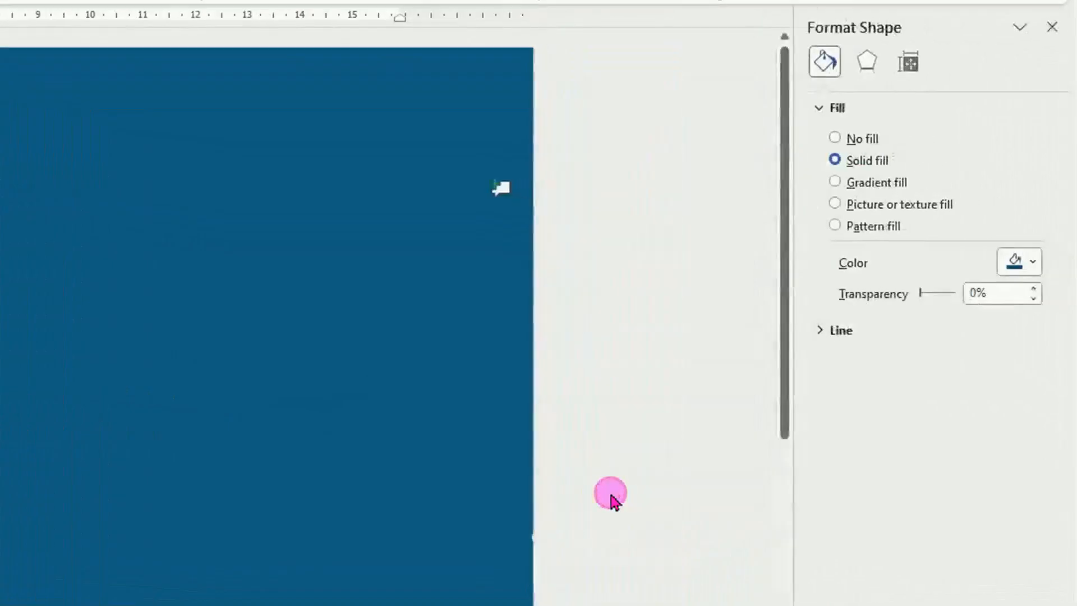
{"action": "left_click", "coordinate": [835, 204]}
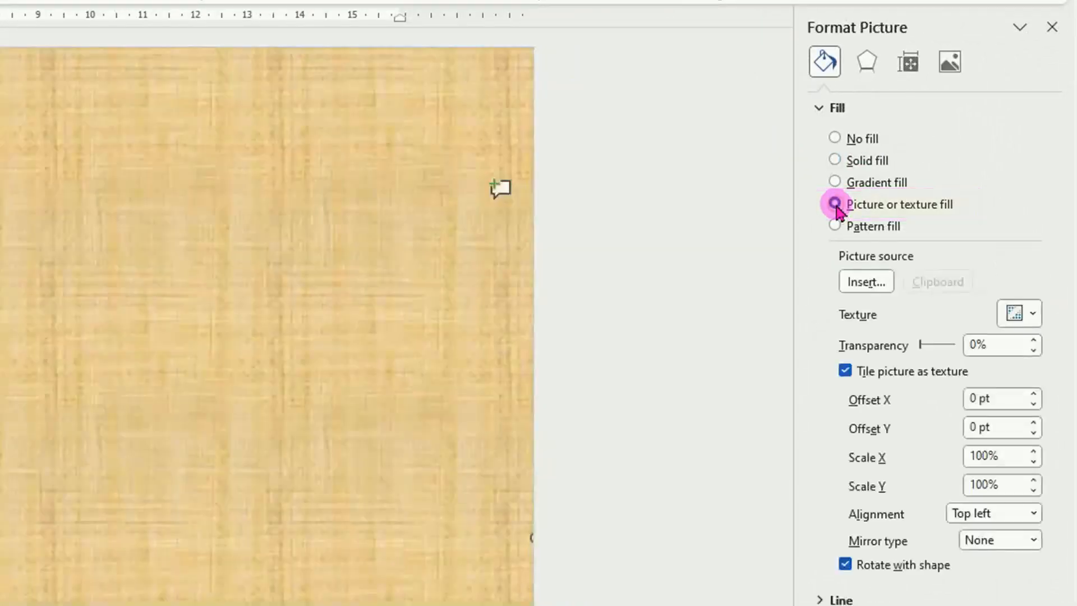
{"action": "left_click", "coordinate": [864, 282]}
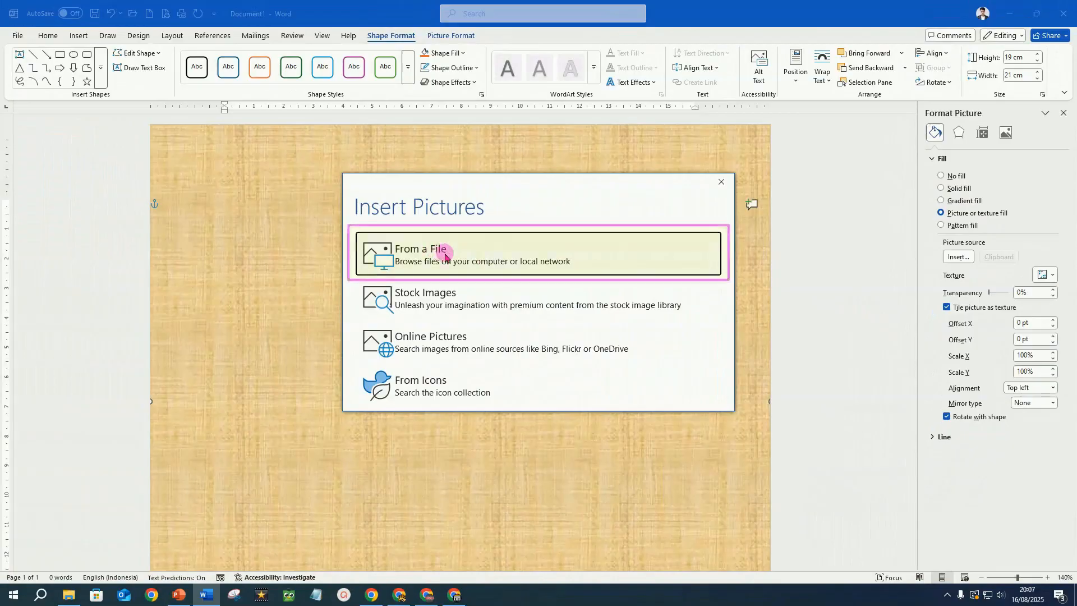
{"action": "left_click", "coordinate": [444, 257]}
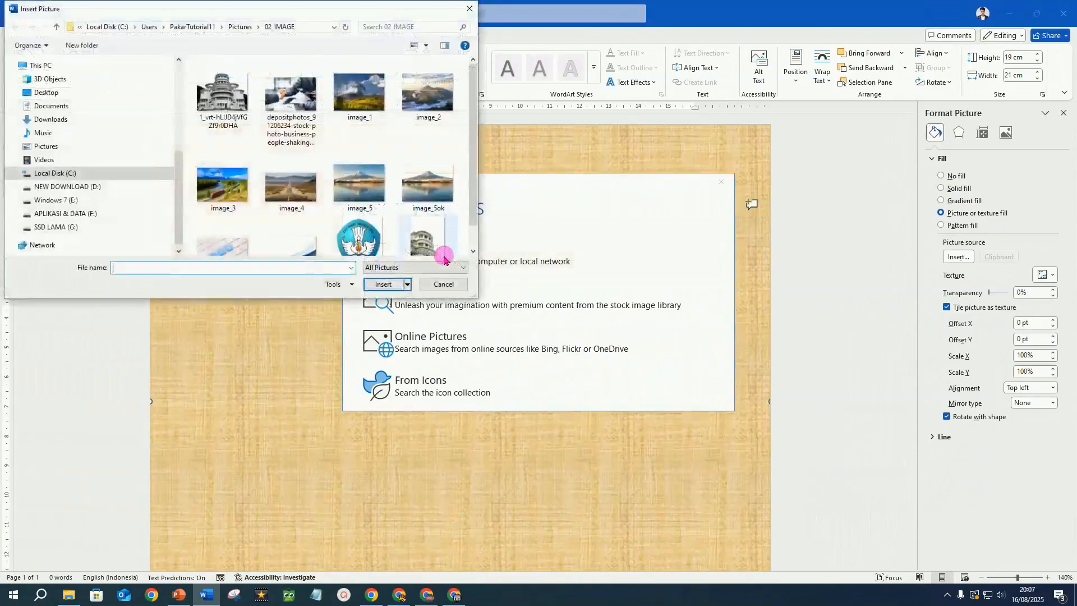
{"action": "scroll", "coordinate": [424, 213], "scroll_direction": "down", "scroll_amount": 1}
{"action": "left_click", "coordinate": [425, 213]}
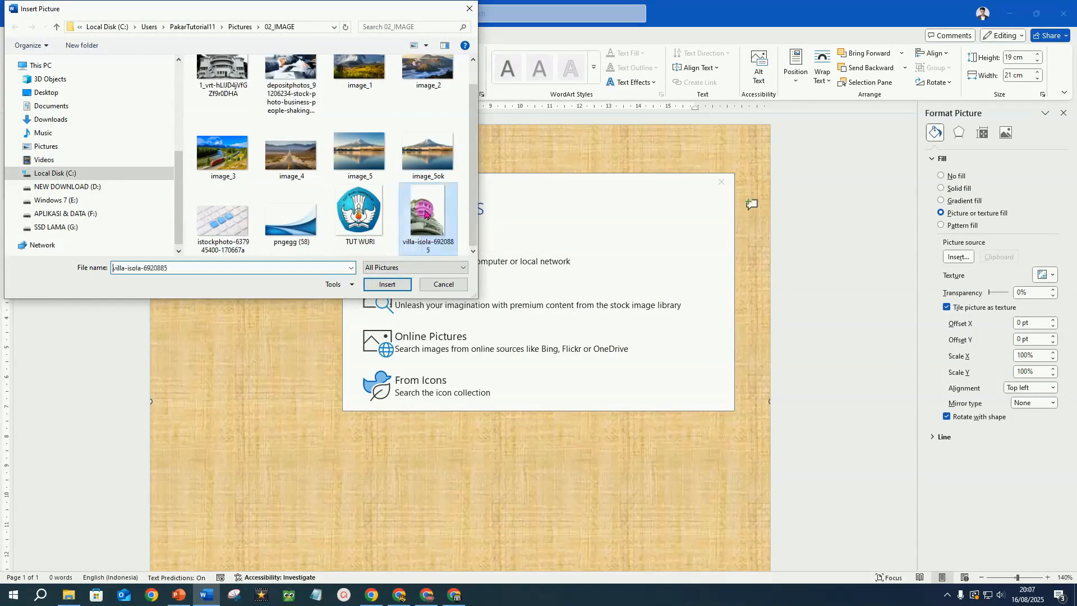
{"action": "left_click", "coordinate": [392, 286]}
Flip the picture-filled rectangle horizontally and set the picture fill's right offset to 24%
{"action": "scroll", "coordinate": [681, 261], "scroll_direction": "down", "scroll_amount": 4, "text": "ctrl"}
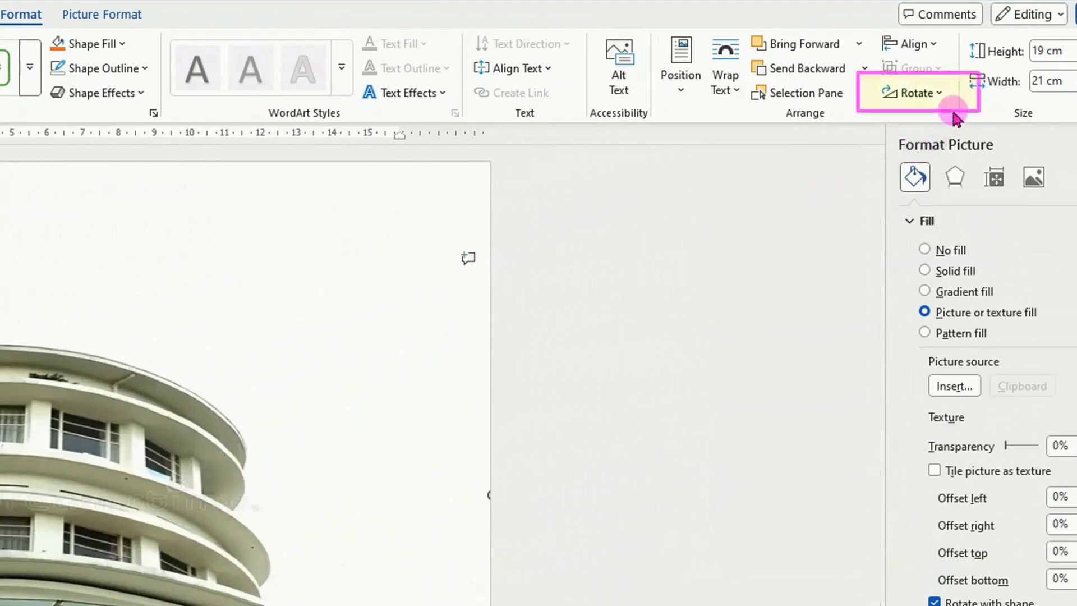
{"action": "left_click", "coordinate": [925, 94]}
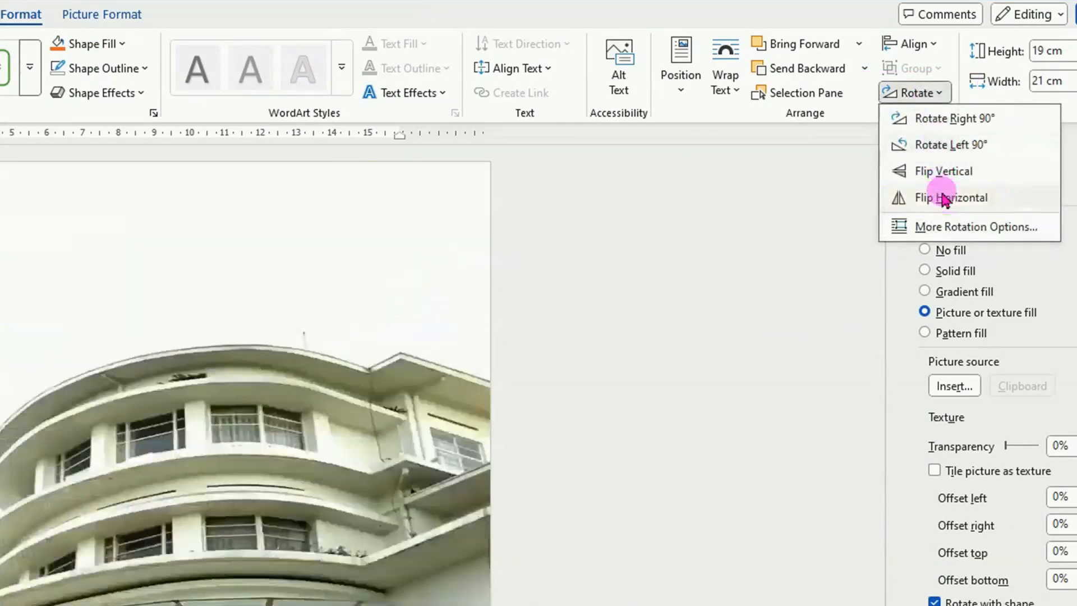
{"action": "left_click", "coordinate": [943, 197]}
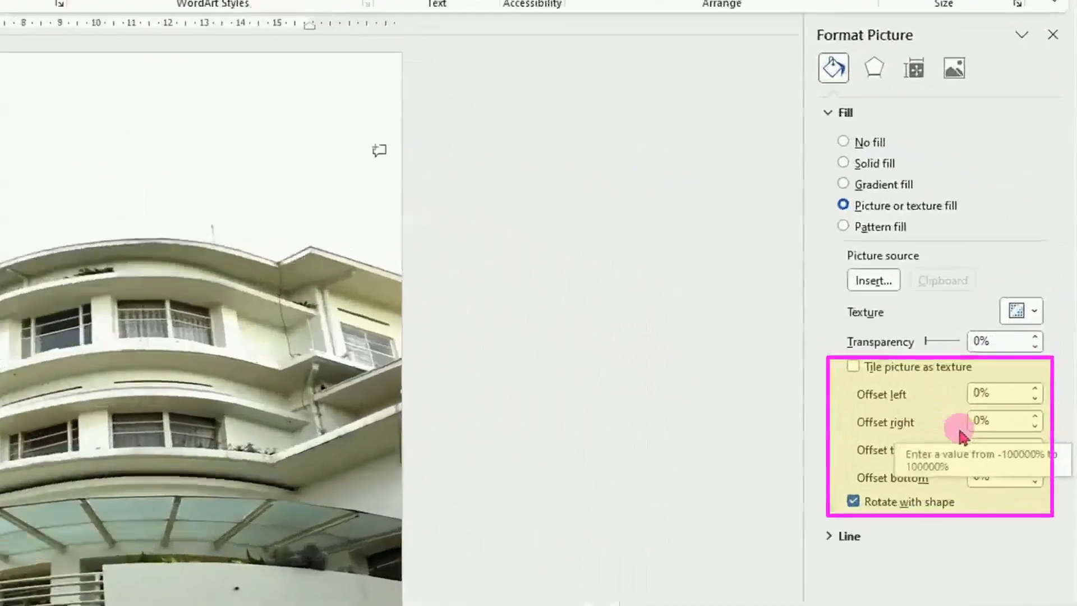
{"action": "left_click", "coordinate": [1035, 417]}
{"action": "left_click", "coordinate": [1035, 417]}
{"action": "left_click", "coordinate": [1035, 417]}
{"action": "left_click", "coordinate": [1033, 428]}
{"action": "left_click", "coordinate": [1032, 428]}
{"action": "left_click", "coordinate": [1033, 428]}
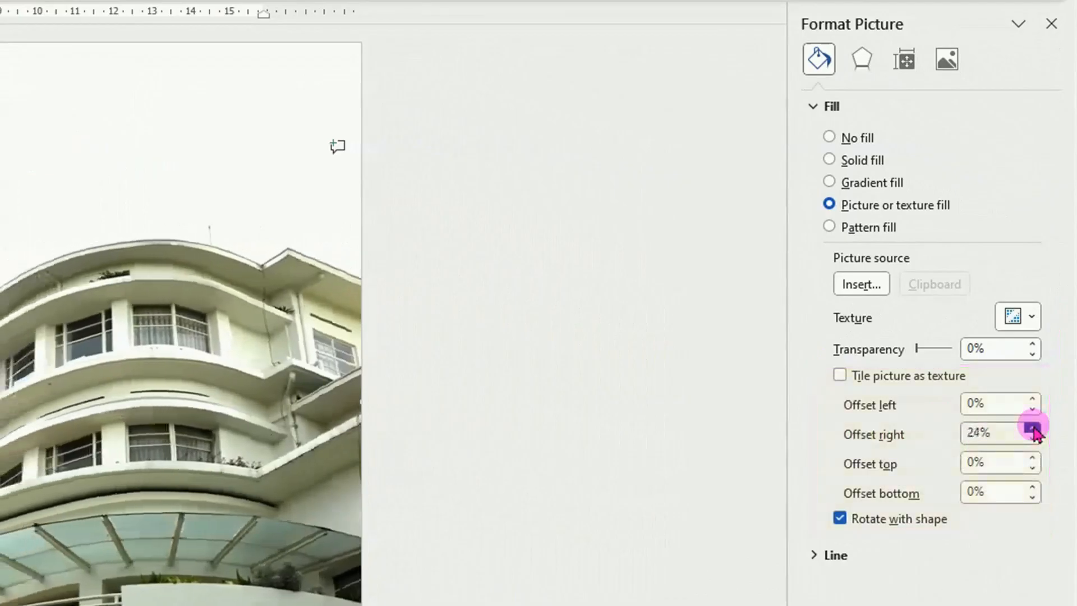
Set the picture fill's top offset to -12%
{"action": "left_click", "coordinate": [1032, 467]}
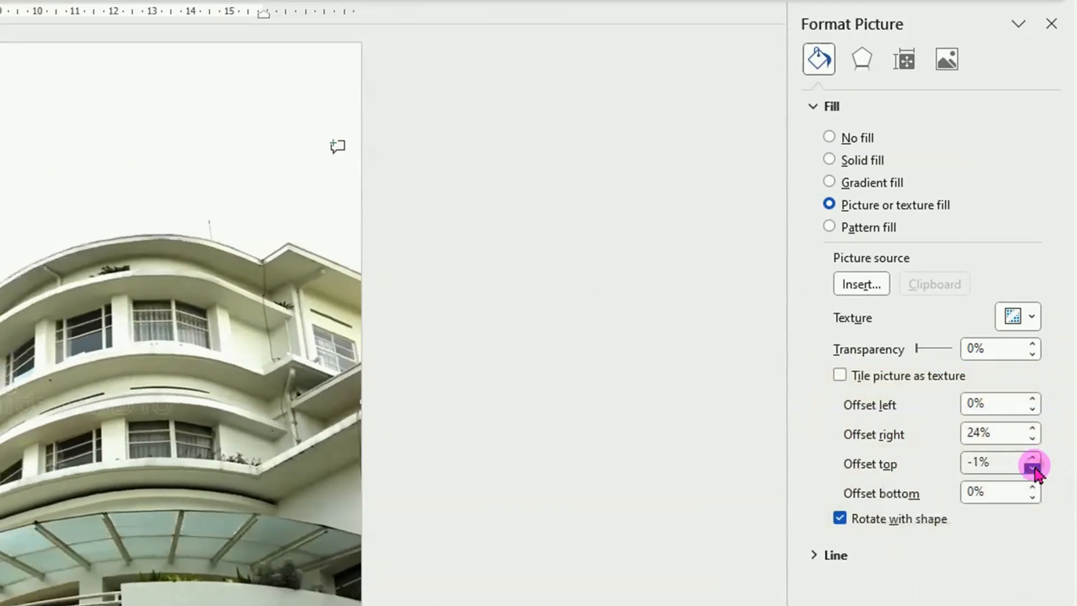
{"action": "left_click", "coordinate": [1032, 468]}
{"action": "left_click", "coordinate": [1032, 468]}
{"action": "left_click", "coordinate": [1033, 467]}
{"action": "left_click", "coordinate": [1032, 467]}
{"action": "left_click", "coordinate": [1032, 467]}
{"action": "left_click", "coordinate": [1032, 468]}
{"action": "left_click", "coordinate": [1033, 468]}
{"action": "left_click", "coordinate": [1032, 467]}
{"action": "left_click", "coordinate": [1033, 467]}
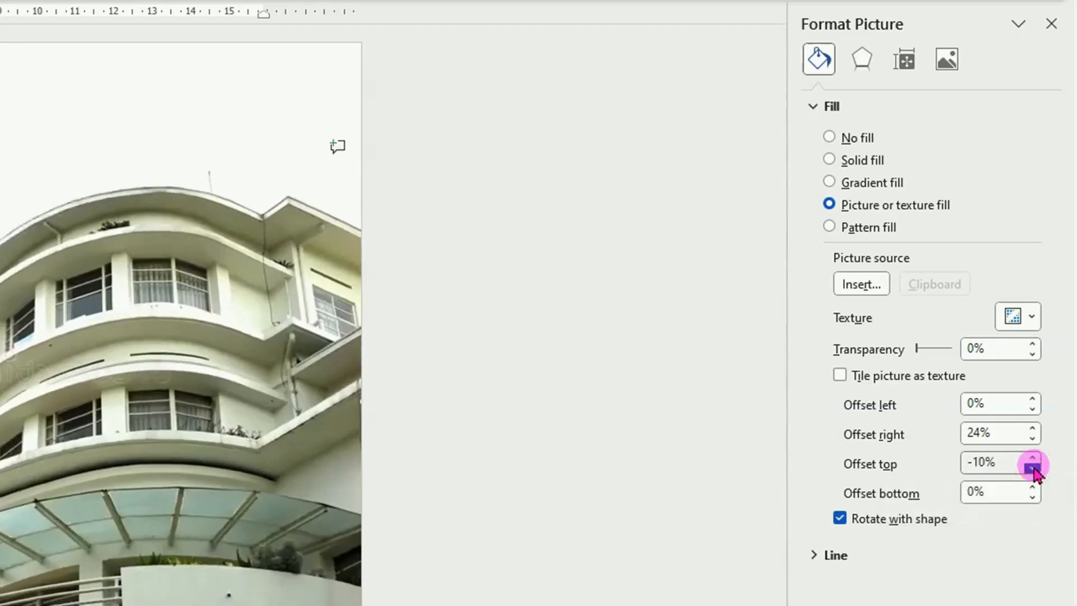
{"action": "left_click", "coordinate": [1032, 467]}
{"action": "left_click", "coordinate": [1032, 467]}
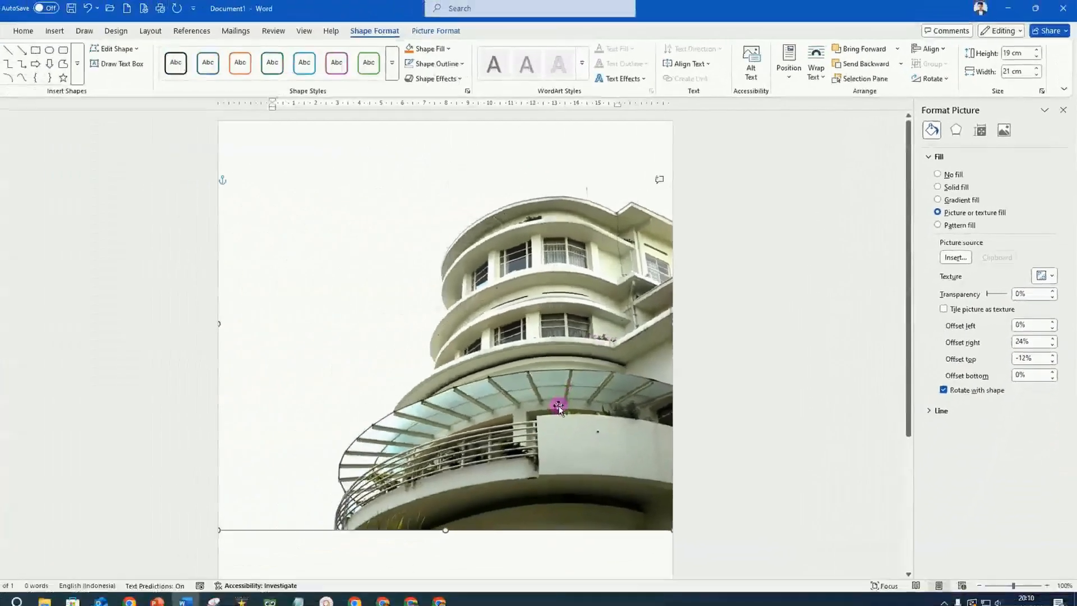
Duplicate the picture-filled rectangle and place the copy over the original
{"action": "key", "text": "Escape"}
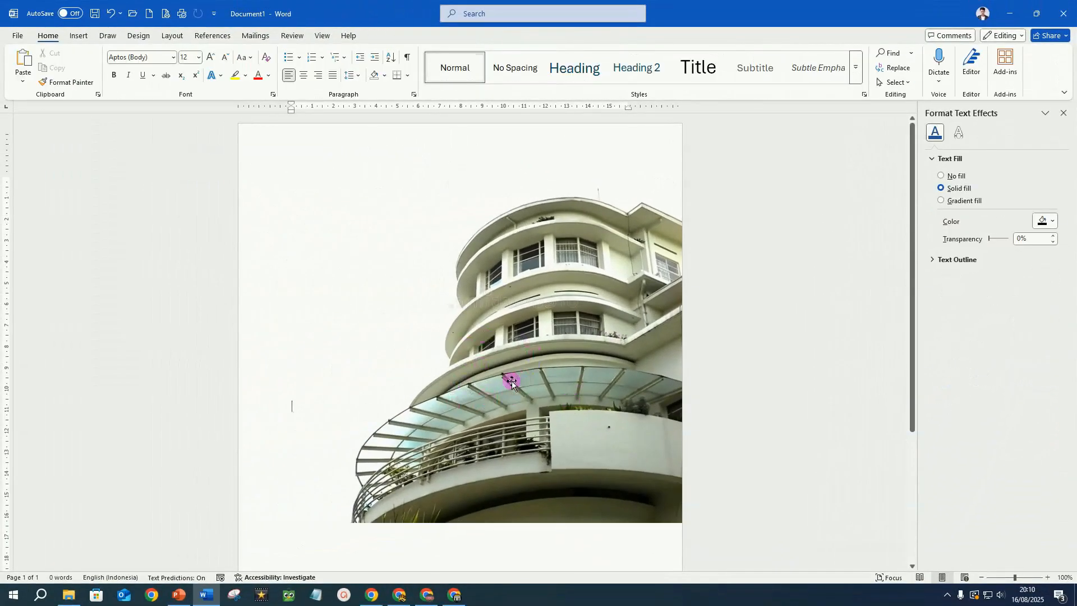
{"action": "left_click", "coordinate": [512, 382]}
{"action": "key", "text": "ctrl+d"}
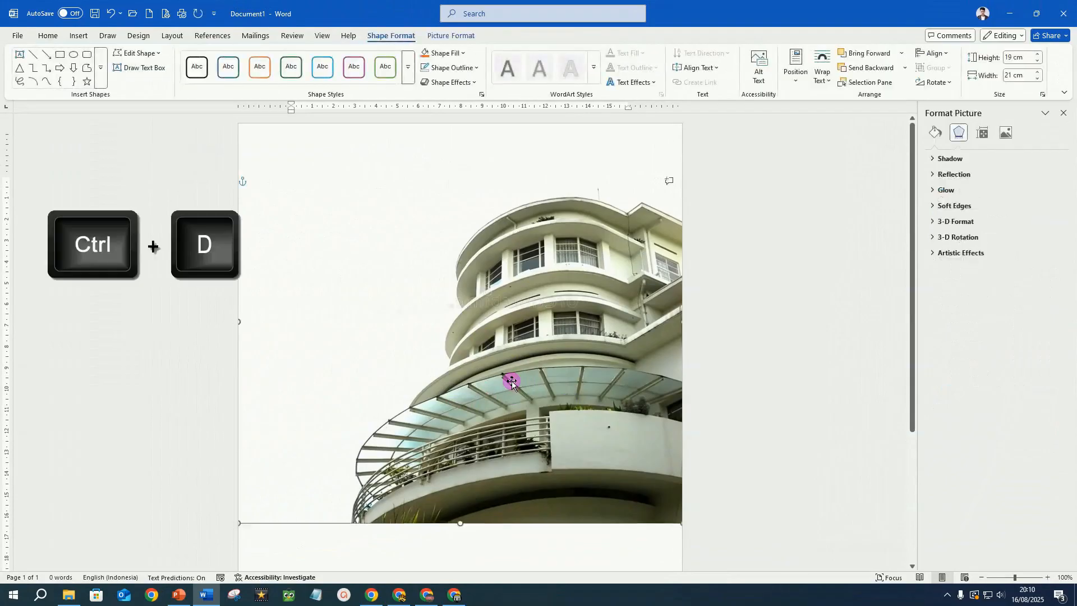
{"action": "left_click_drag", "start_coordinate": [512, 381], "coordinate": [530, 362]}
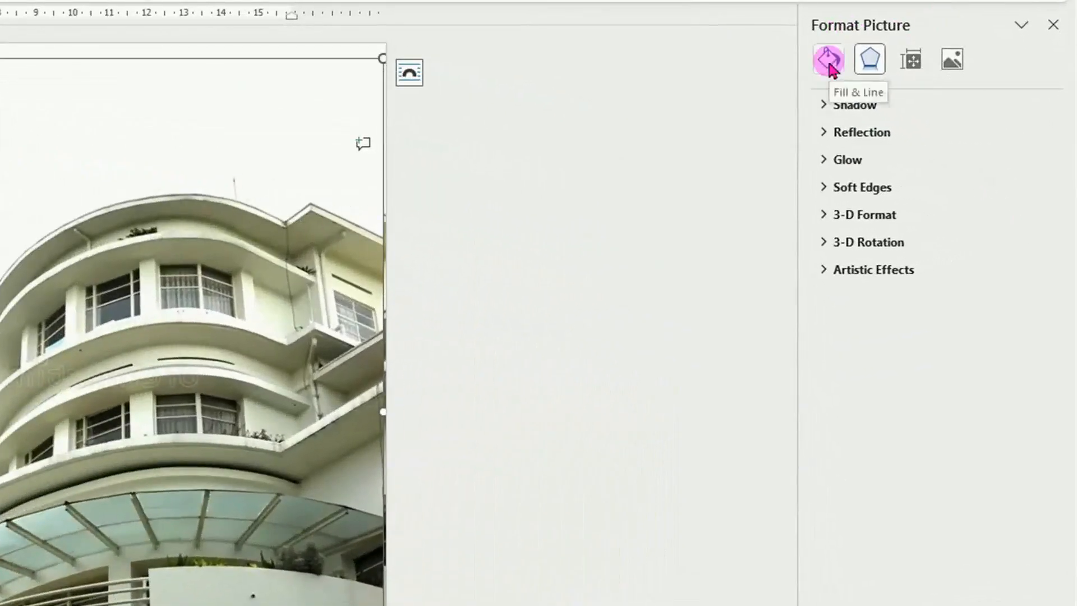
Give the duplicate rectangle a linear gradient fill reduced to two stops, with the first stop at 0%
{"action": "left_click", "coordinate": [829, 61]}
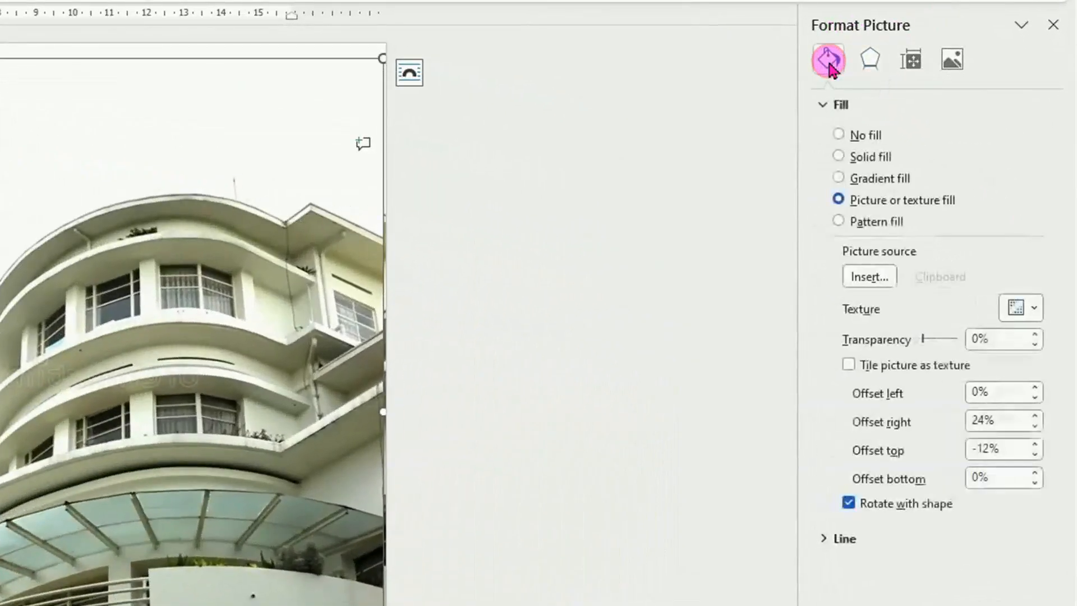
{"action": "left_click", "coordinate": [839, 179]}
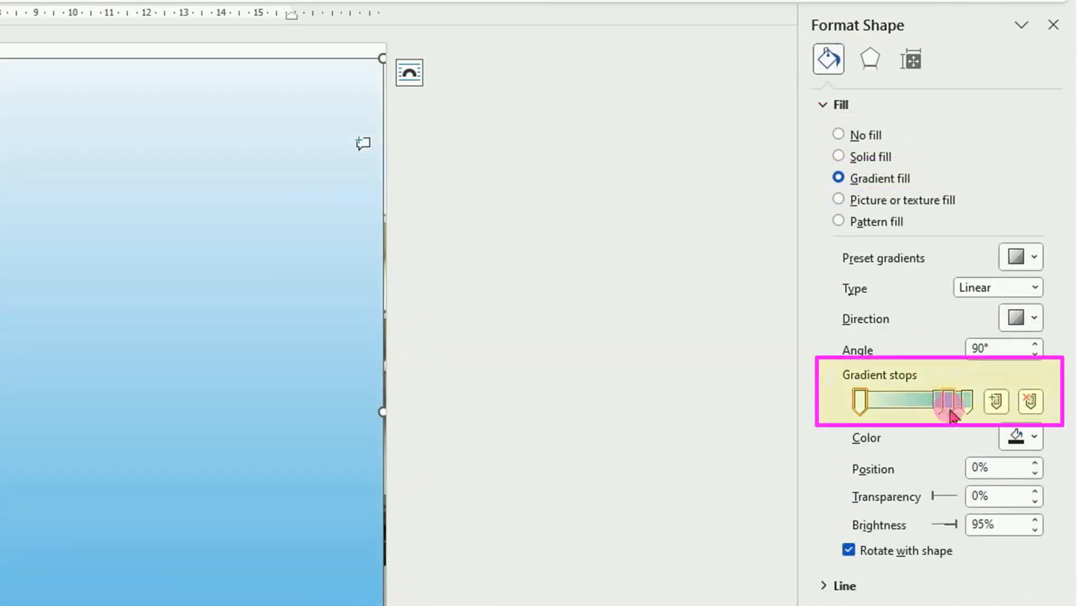
{"action": "left_click", "coordinate": [1029, 402]}
{"action": "left_click", "coordinate": [1029, 402]}
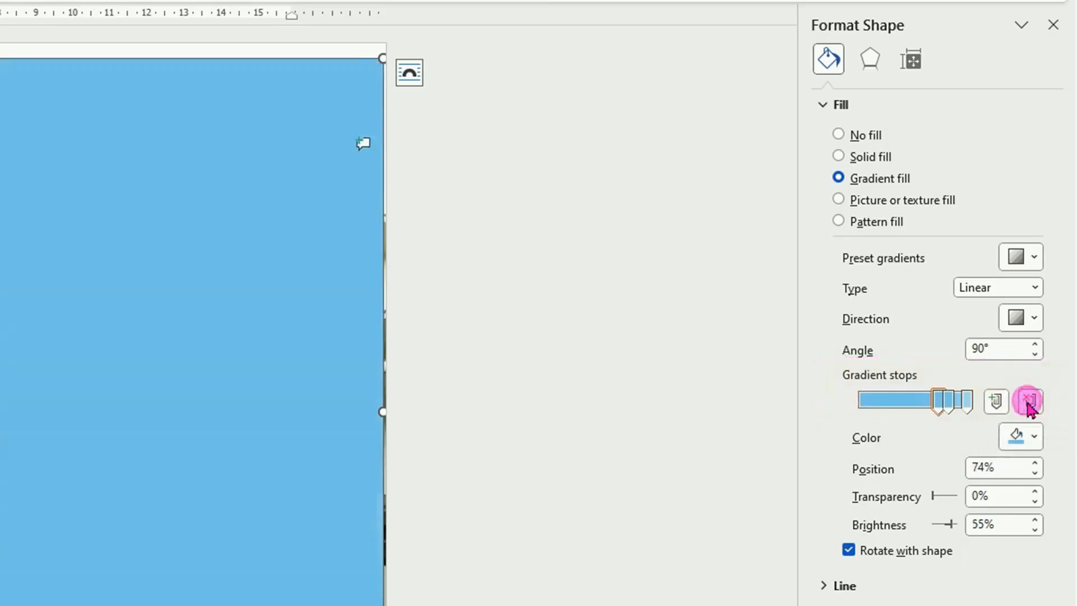
{"action": "left_click_drag", "start_coordinate": [949, 409], "coordinate": [848, 413]}
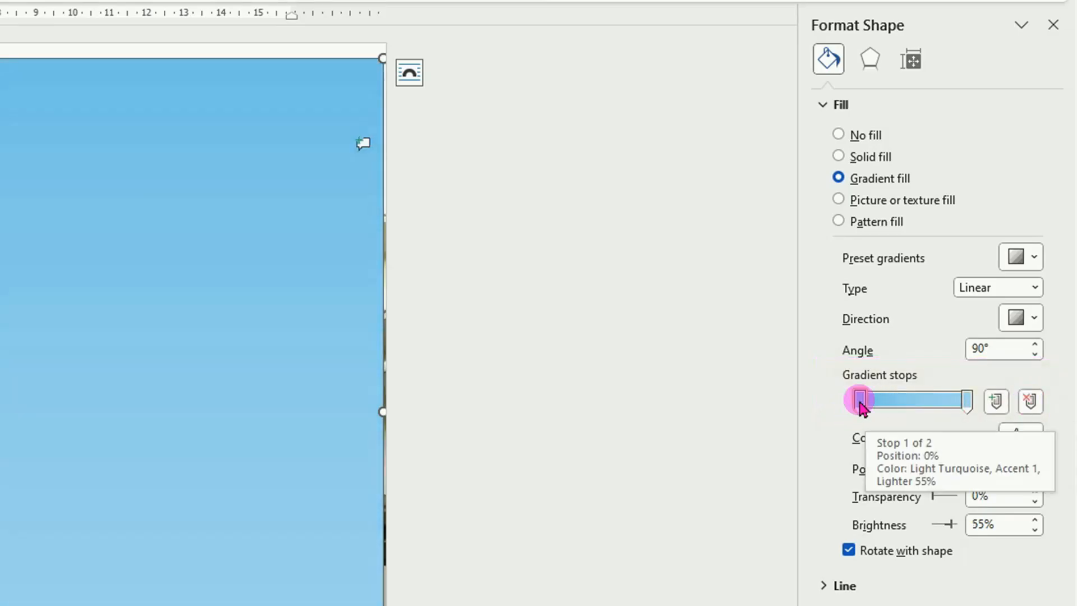
Color both gradient stops of the duplicate rectangle white and set the first stop's transparency to 100%
{"action": "left_click", "coordinate": [1034, 437]}
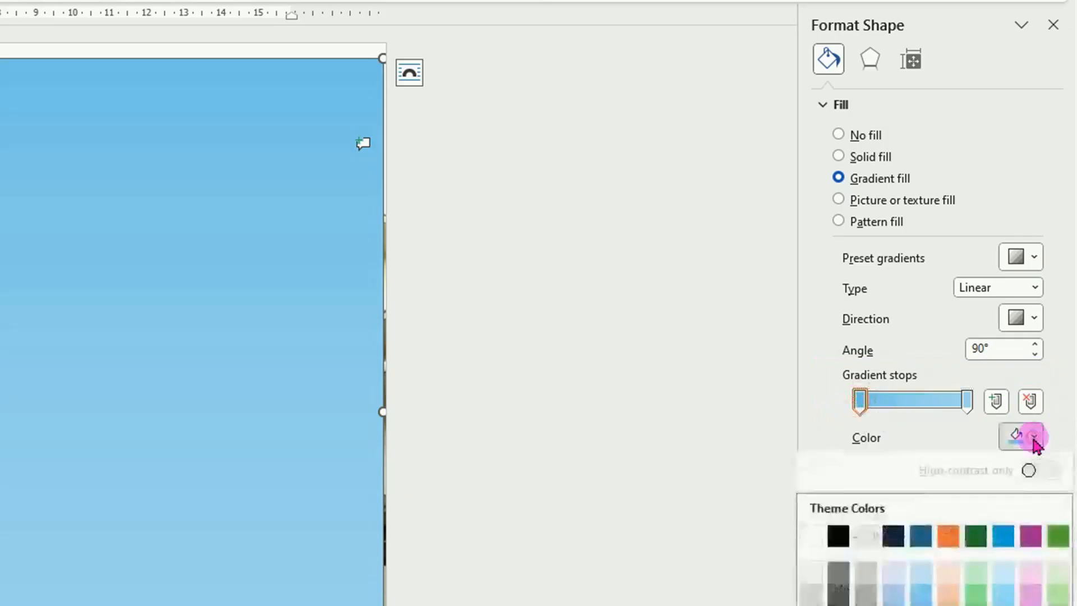
{"action": "left_click", "coordinate": [810, 536]}
{"action": "left_click", "coordinate": [967, 401]}
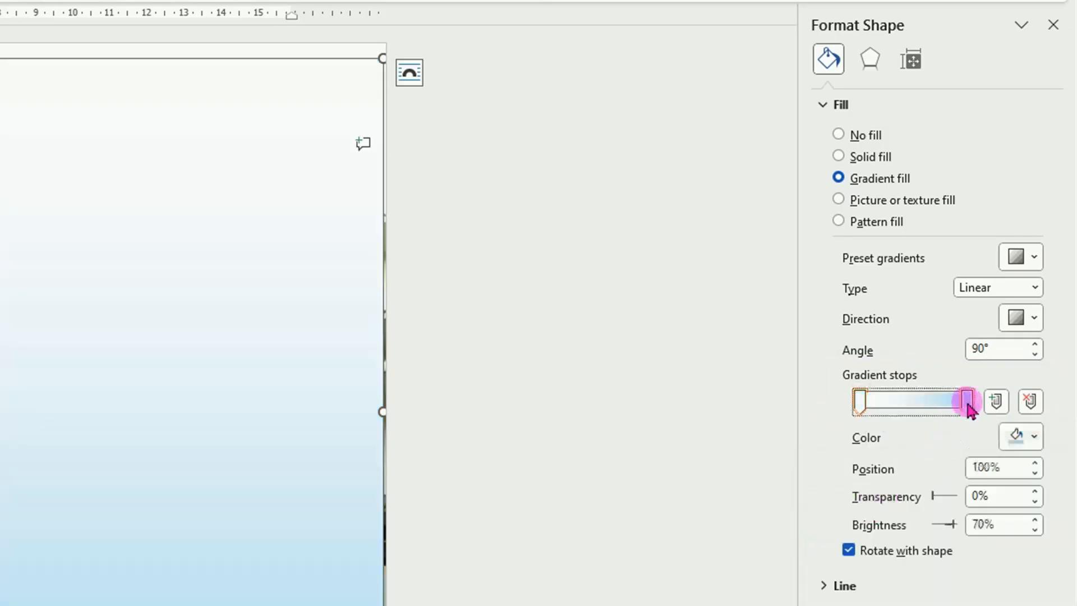
{"action": "left_click", "coordinate": [1034, 437]}
{"action": "left_click", "coordinate": [808, 536]}
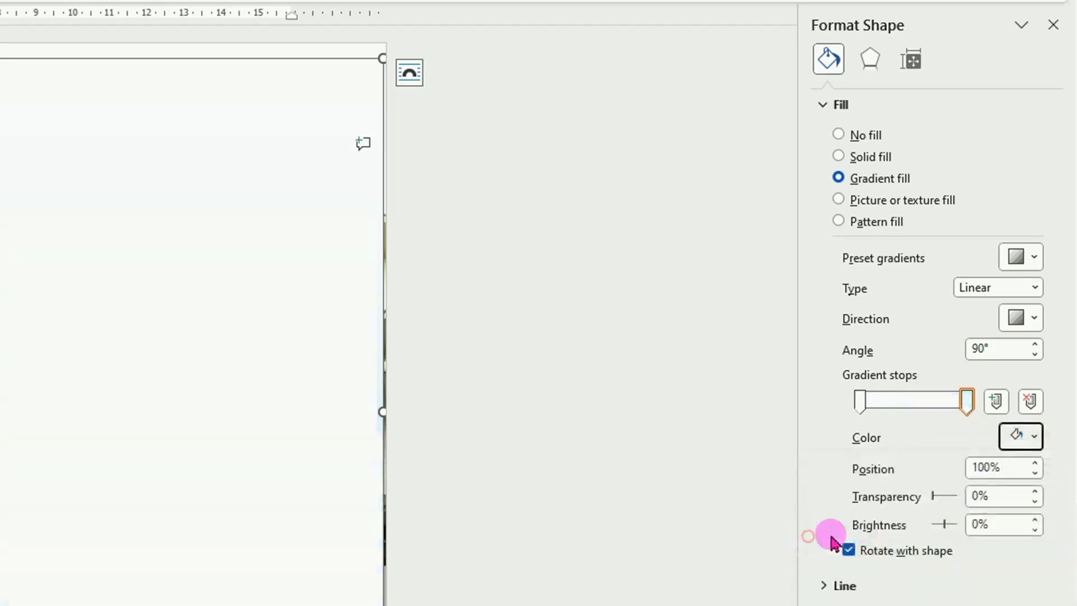
{"action": "left_click", "coordinate": [860, 404]}
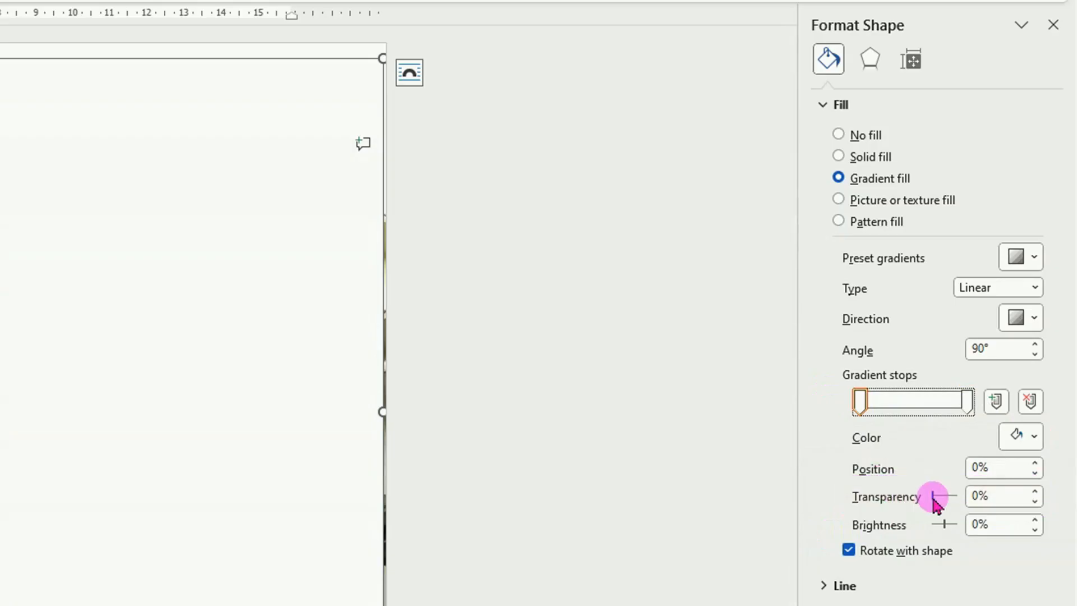
{"action": "left_click_drag", "start_coordinate": [934, 501], "coordinate": [957, 500]}
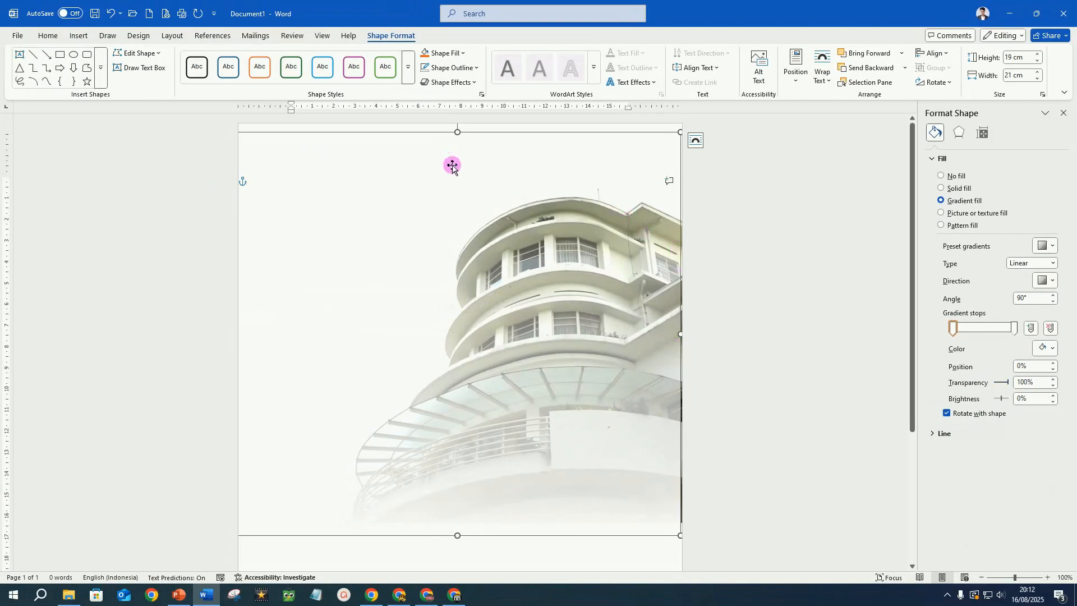
Move the white gradient rectangle up to the page's top edge so it lines up with the building photo
{"action": "left_click_drag", "start_coordinate": [452, 165], "coordinate": [454, 157]}
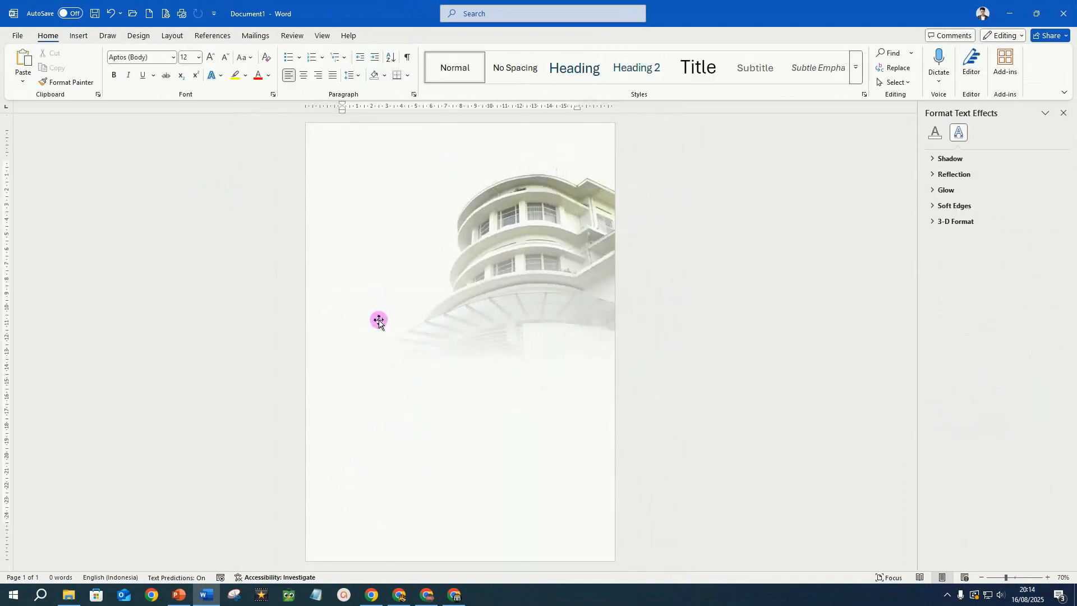
Switch to File Explorer and copy the blue ornament image pngegg (58) from the 02_IMAGE folder
{"action": "mouse_move", "coordinate": [69, 599]}
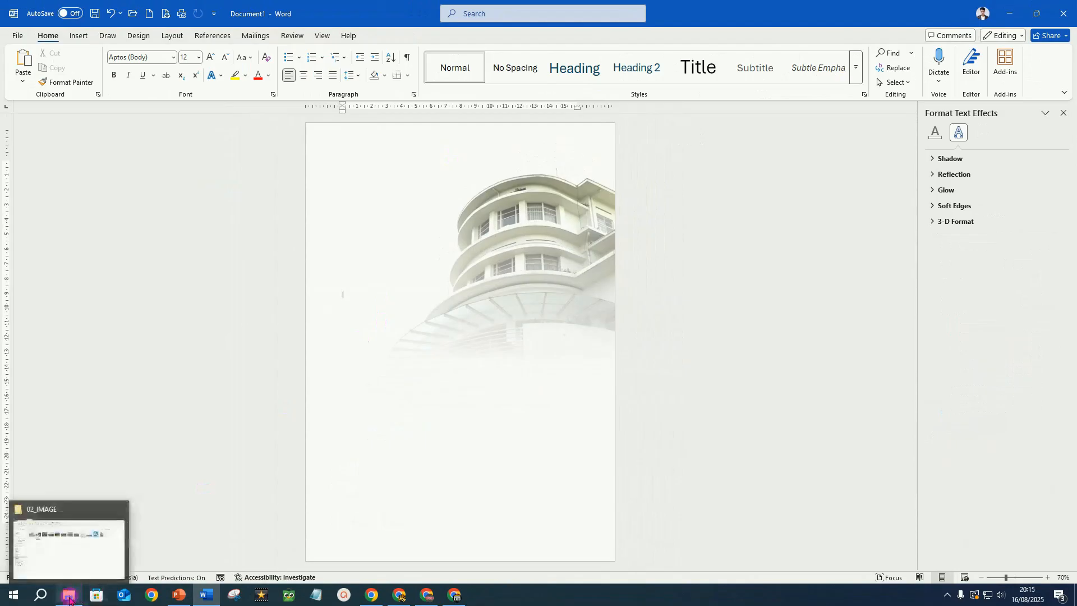
{"action": "left_click", "coordinate": [69, 600]}
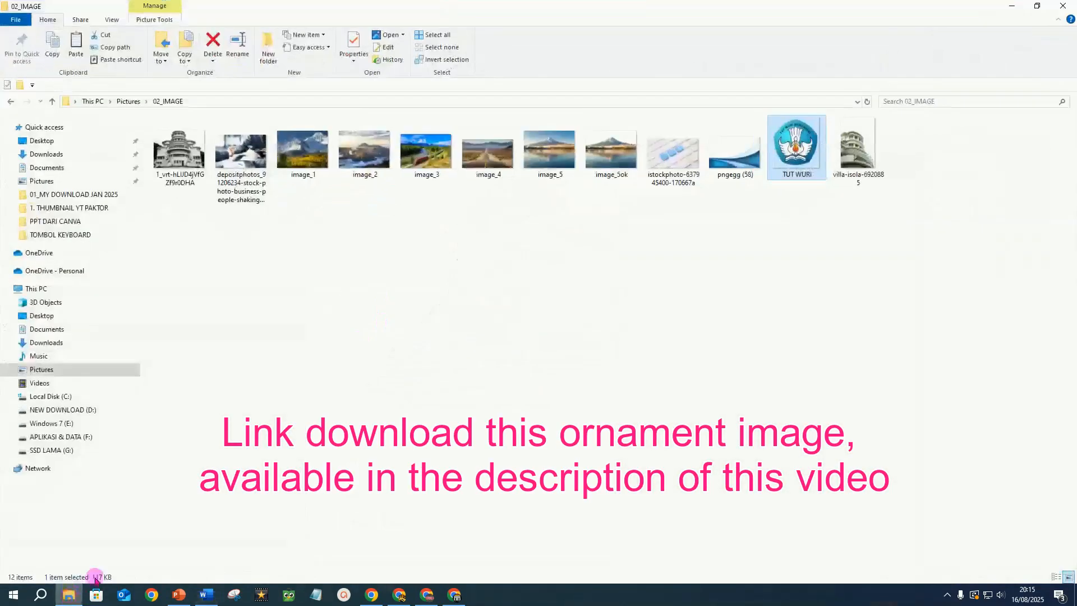
{"action": "left_click", "coordinate": [735, 163]}
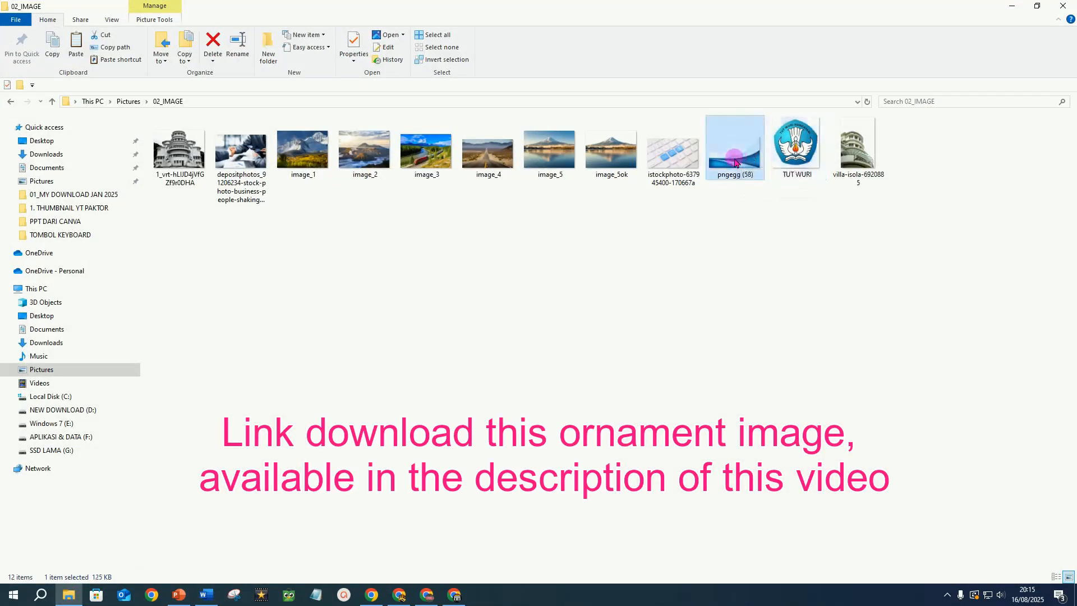
{"action": "double_click", "coordinate": [733, 166]}
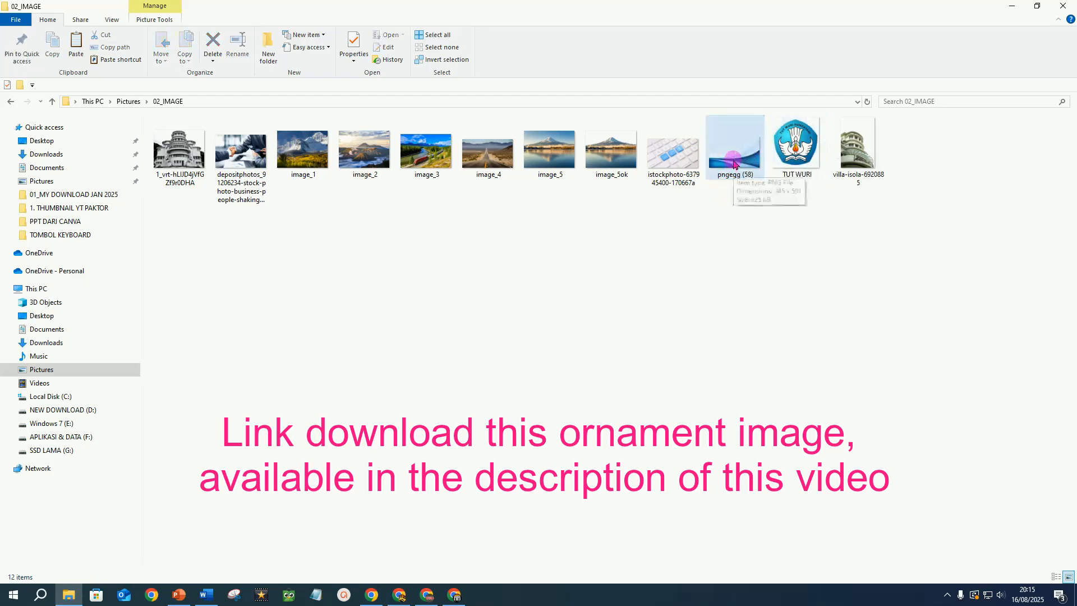
{"action": "key", "text": "ctrl+c"}
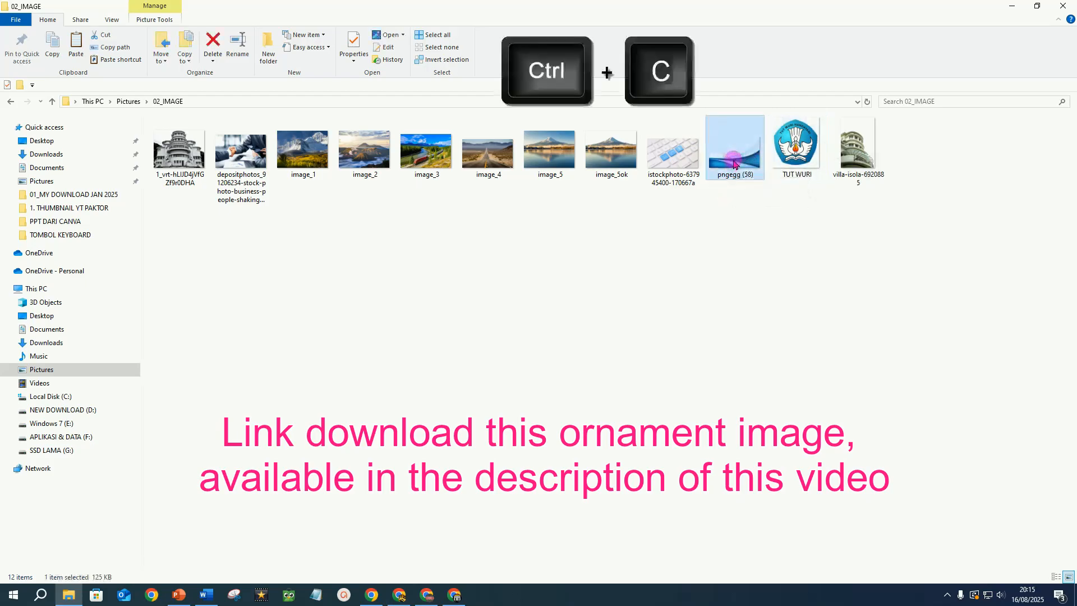
Switch back to Word, create a new blank document and paste the ornament image into it
{"action": "left_click", "coordinate": [208, 599]}
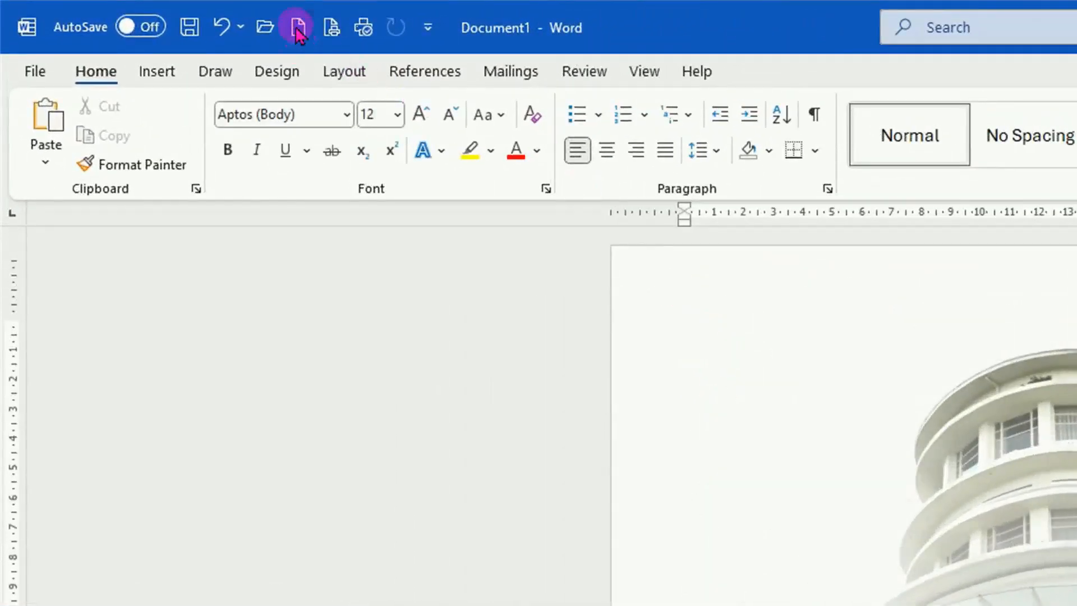
{"action": "left_click", "coordinate": [298, 28]}
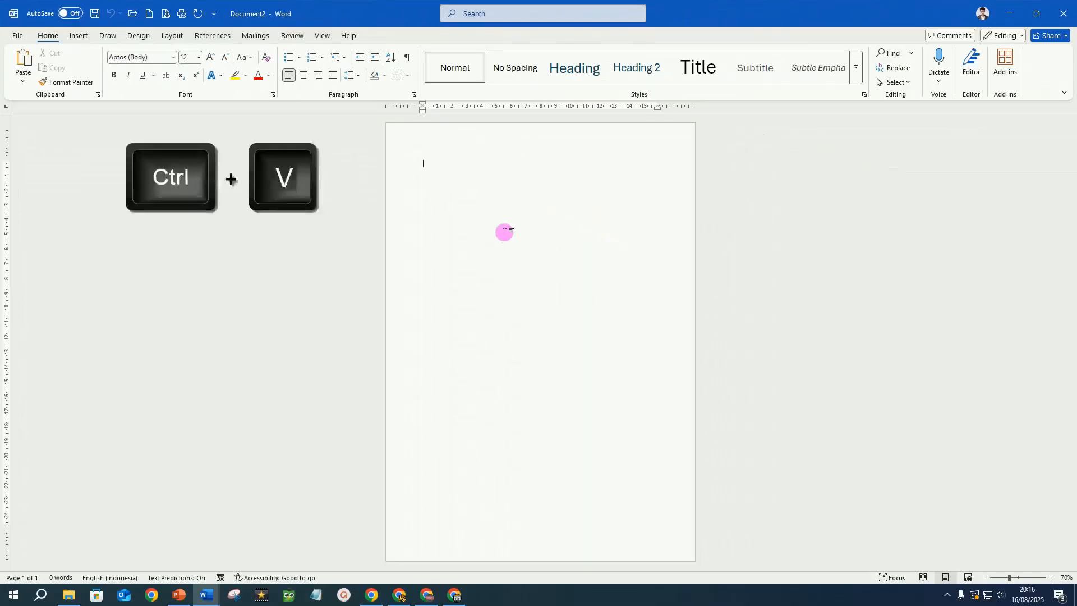
{"action": "key", "text": "ctrl+v"}
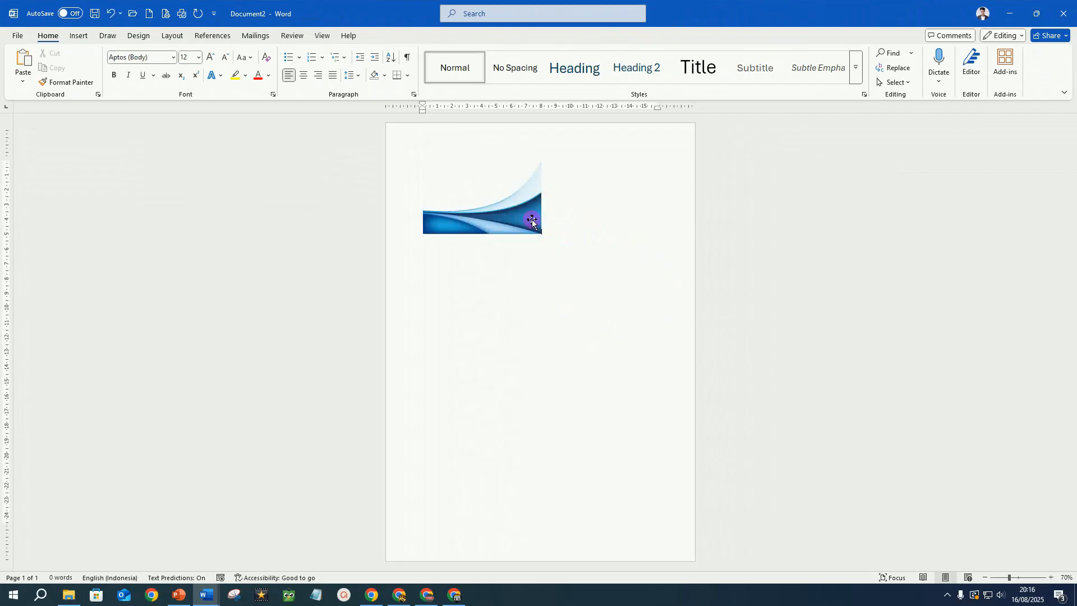
Set the ornament picture's text wrapping to In Front of Text
{"action": "left_click", "coordinate": [532, 221]}
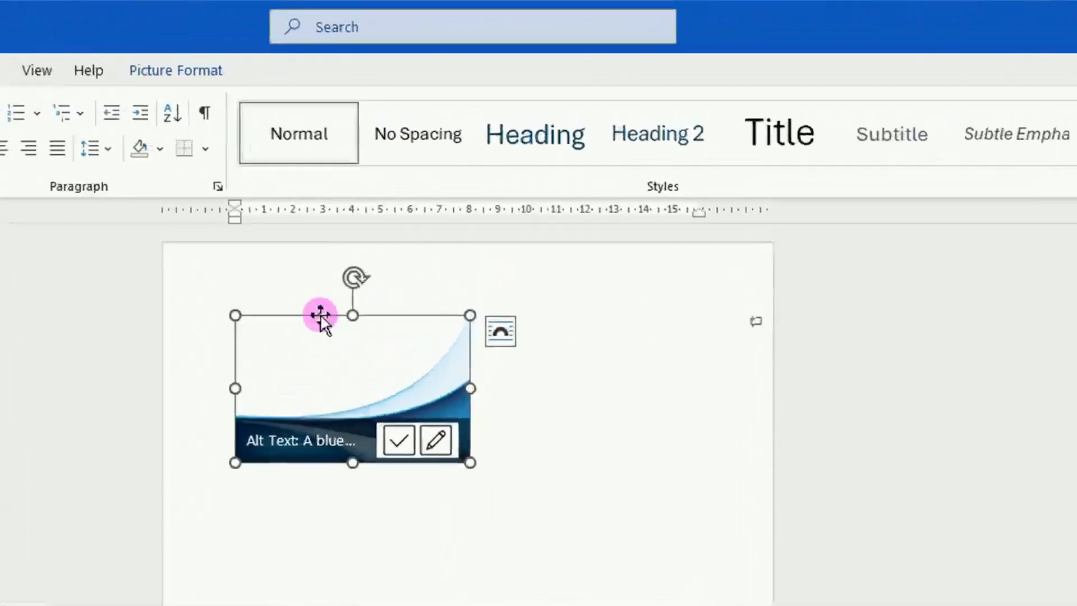
{"action": "left_click", "coordinate": [159, 78]}
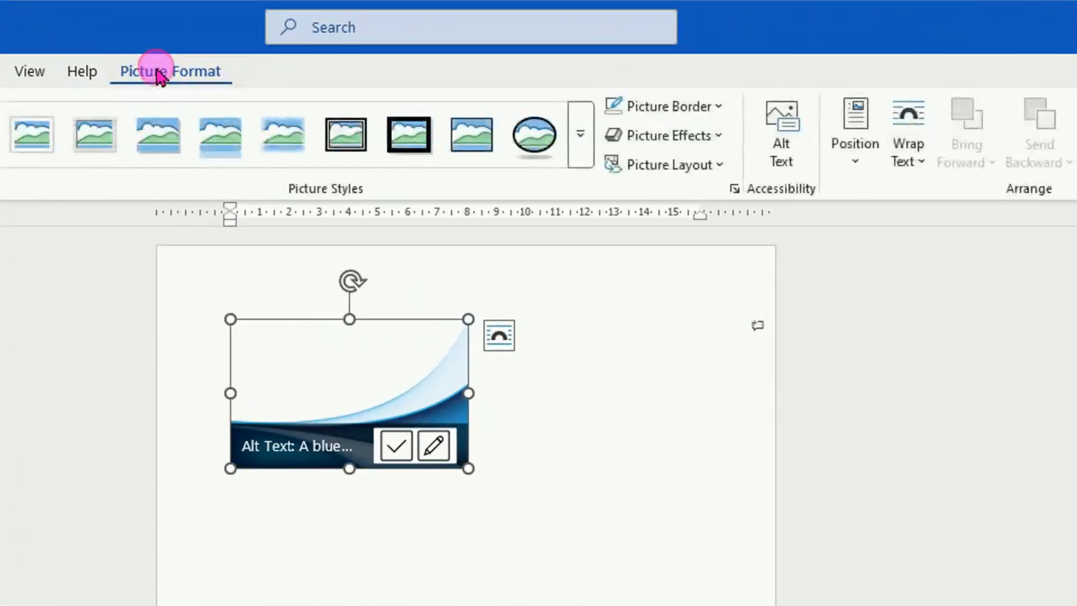
{"action": "left_click", "coordinate": [909, 152]}
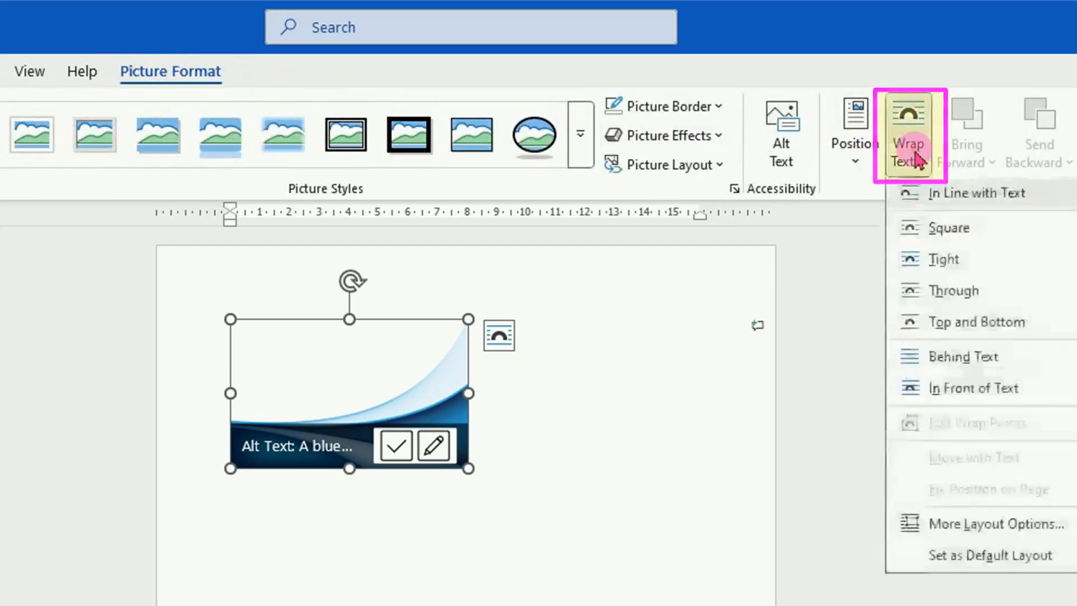
{"action": "left_click", "coordinate": [988, 390]}
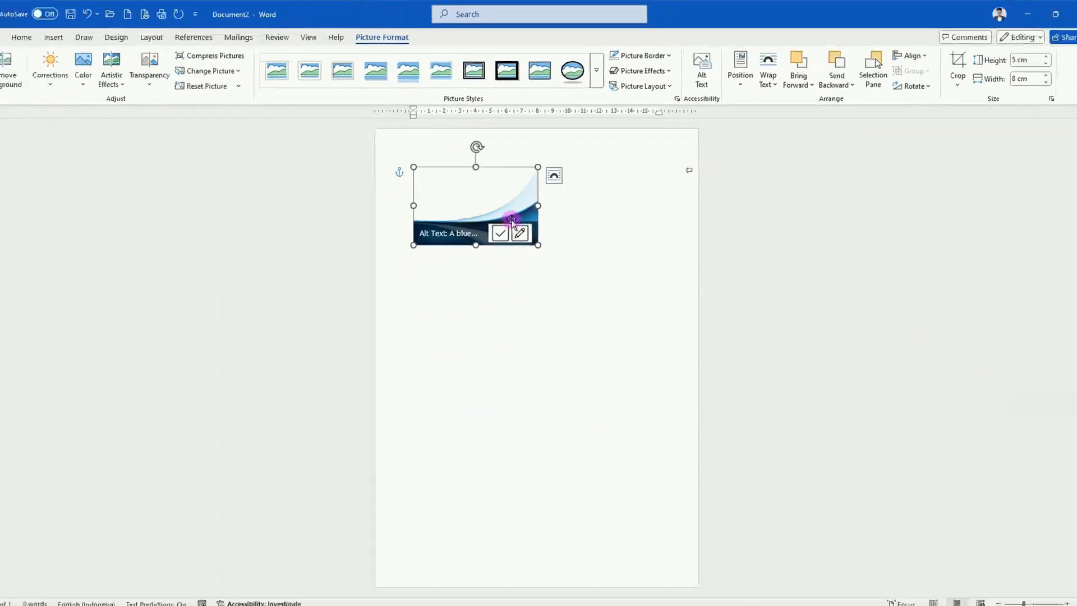
Copy the ornament picture into Document1 and place it over the building photo
{"action": "key", "text": "ctrl+c"}
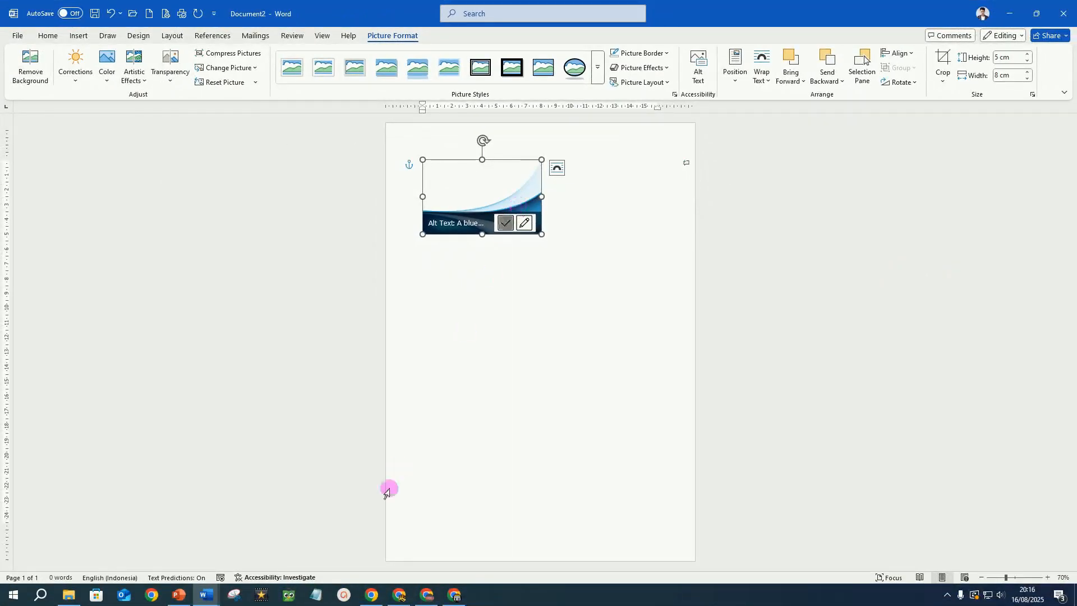
{"action": "left_click", "coordinate": [205, 599]}
{"action": "left_click", "coordinate": [154, 552]}
{"action": "key", "text": "ctrl+v"}
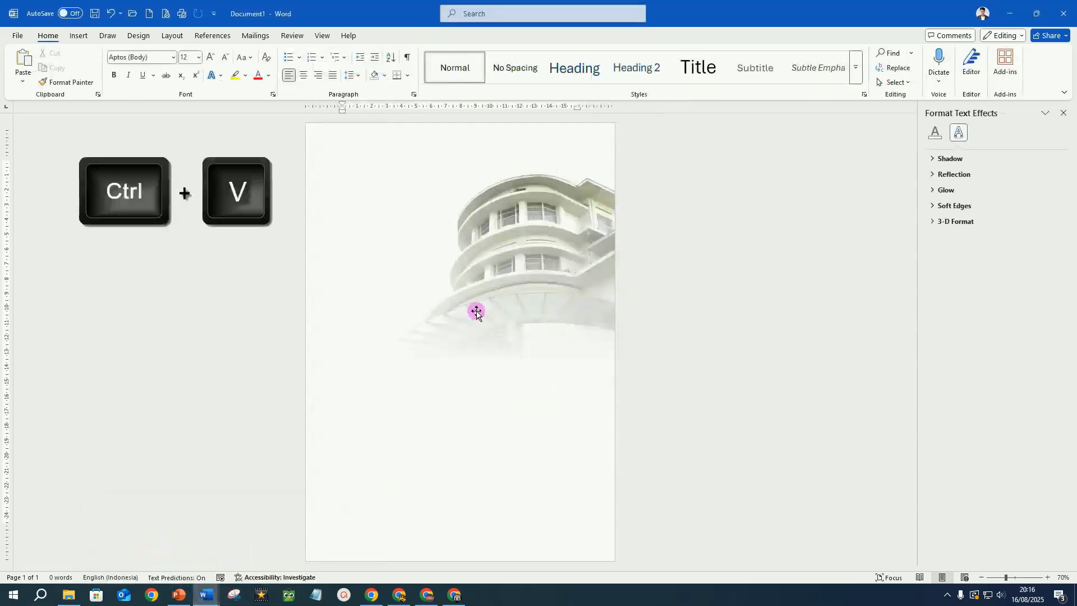
{"action": "left_click_drag", "start_coordinate": [436, 329], "coordinate": [487, 230]}
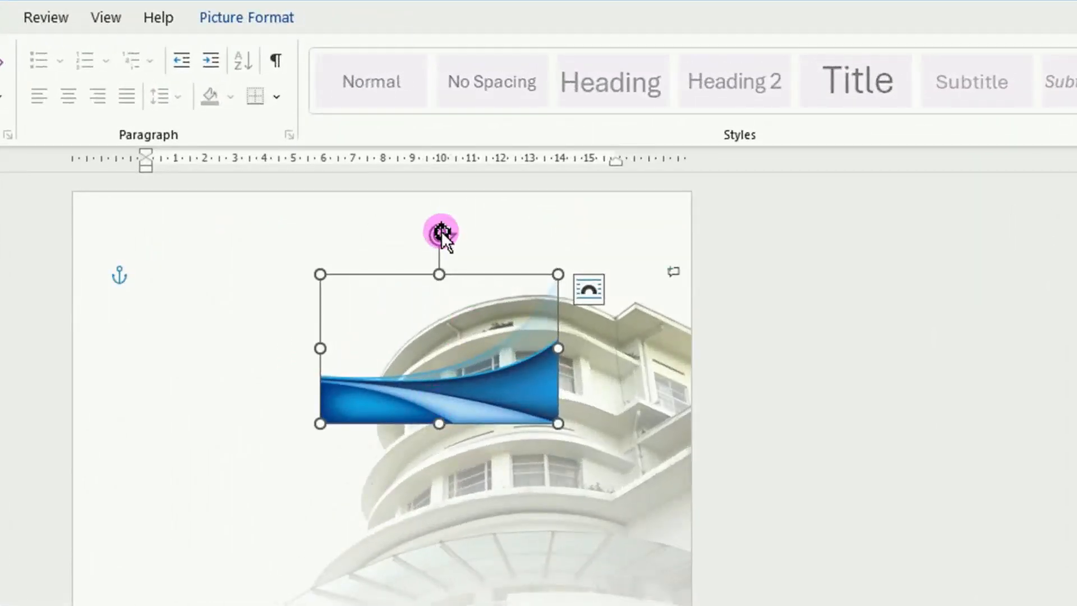
Rotate the ornament 90° clockwise and flip it vertically
{"action": "left_click_drag", "start_coordinate": [441, 232], "coordinate": [505, 359]}
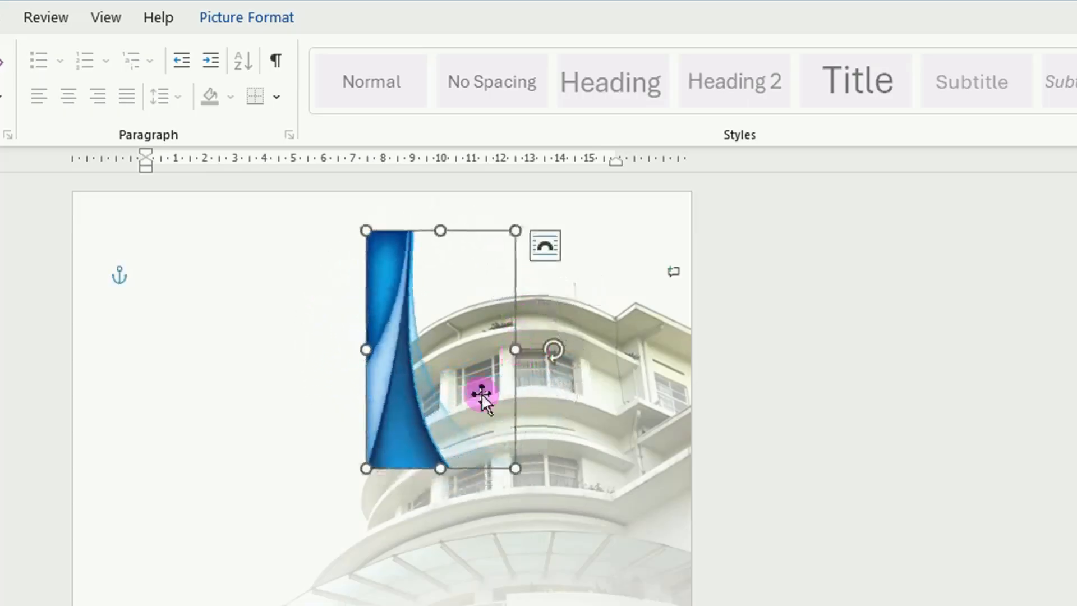
{"action": "scroll", "coordinate": [513, 549], "scroll_direction": "up", "scroll_amount": 3}
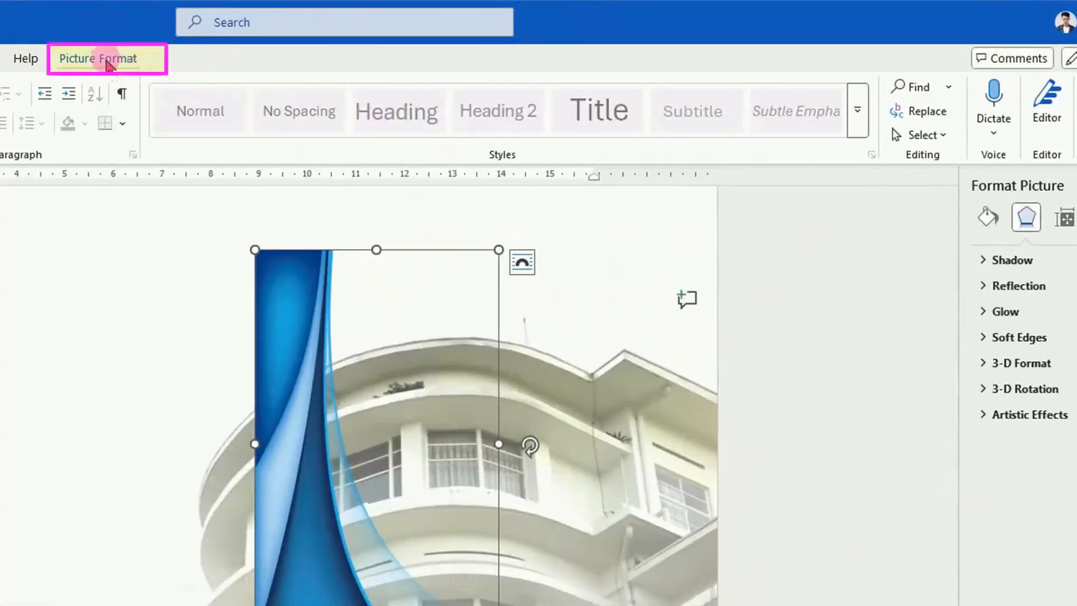
{"action": "left_click", "coordinate": [107, 61]}
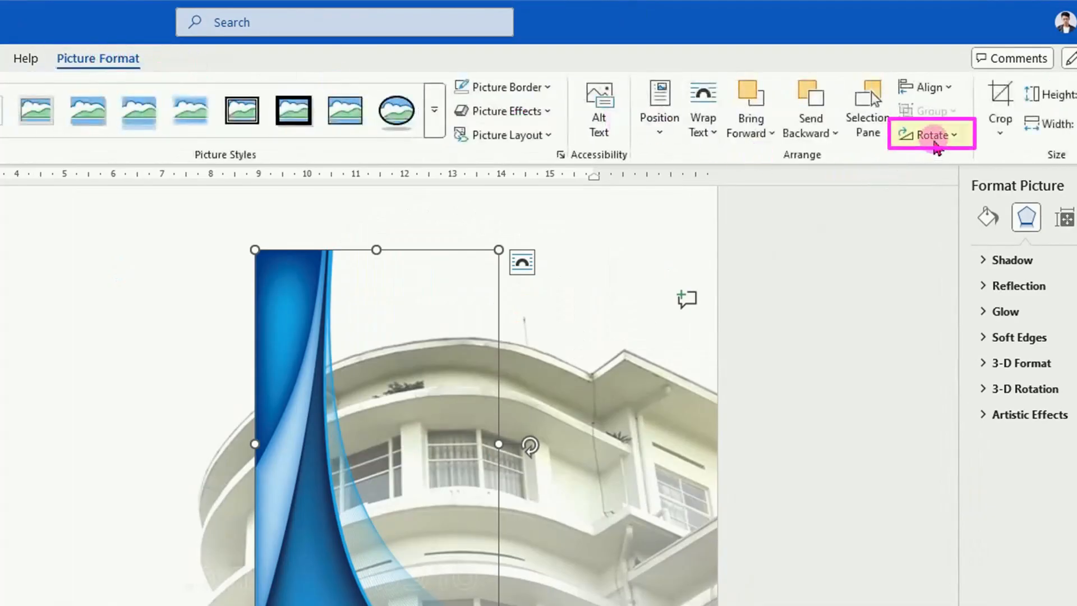
{"action": "left_click", "coordinate": [935, 141]}
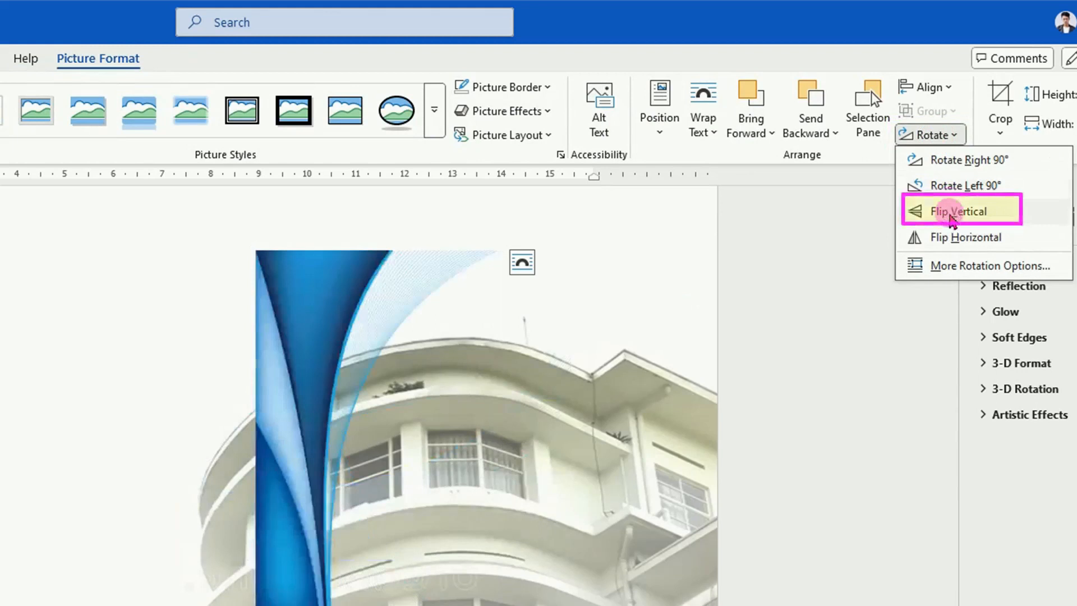
{"action": "left_click", "coordinate": [952, 216]}
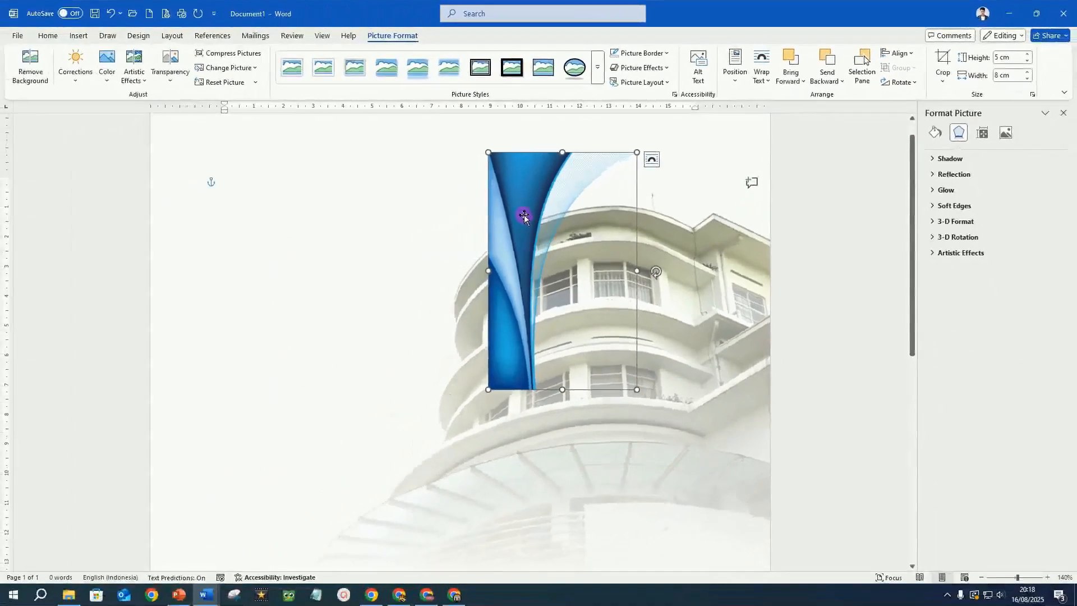
Move the ornament to the page's upper-left corner and stretch it to full page height, about 29.66 cm long and 15.48 cm across
{"action": "scroll", "coordinate": [524, 217], "scroll_direction": "up", "scroll_amount": 1}
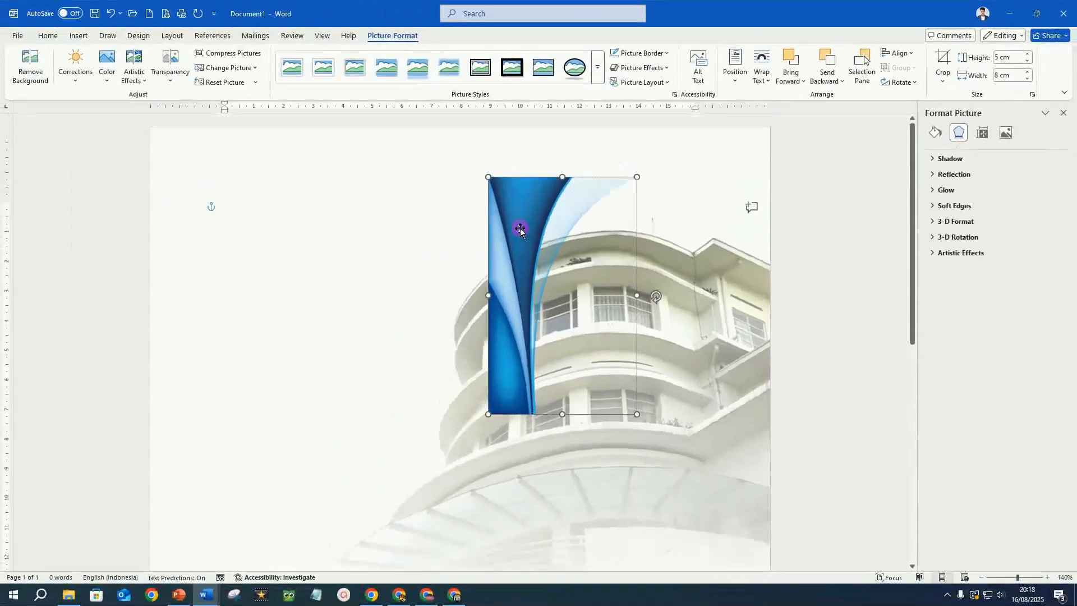
{"action": "left_click_drag", "start_coordinate": [520, 232], "coordinate": [183, 183]}
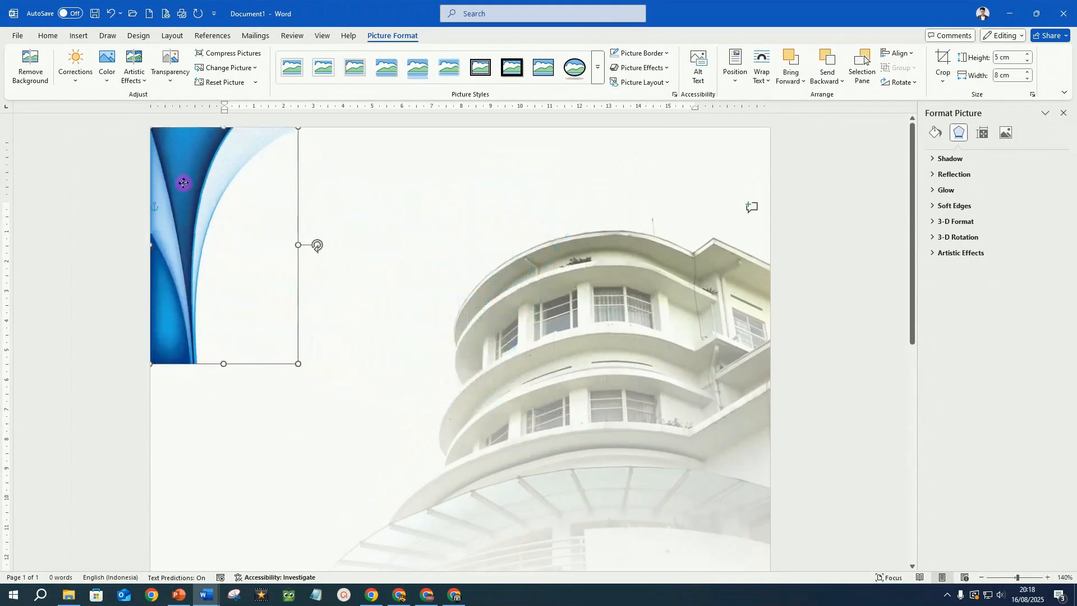
{"action": "scroll", "coordinate": [327, 379], "scroll_direction": "down", "scroll_amount": 7}
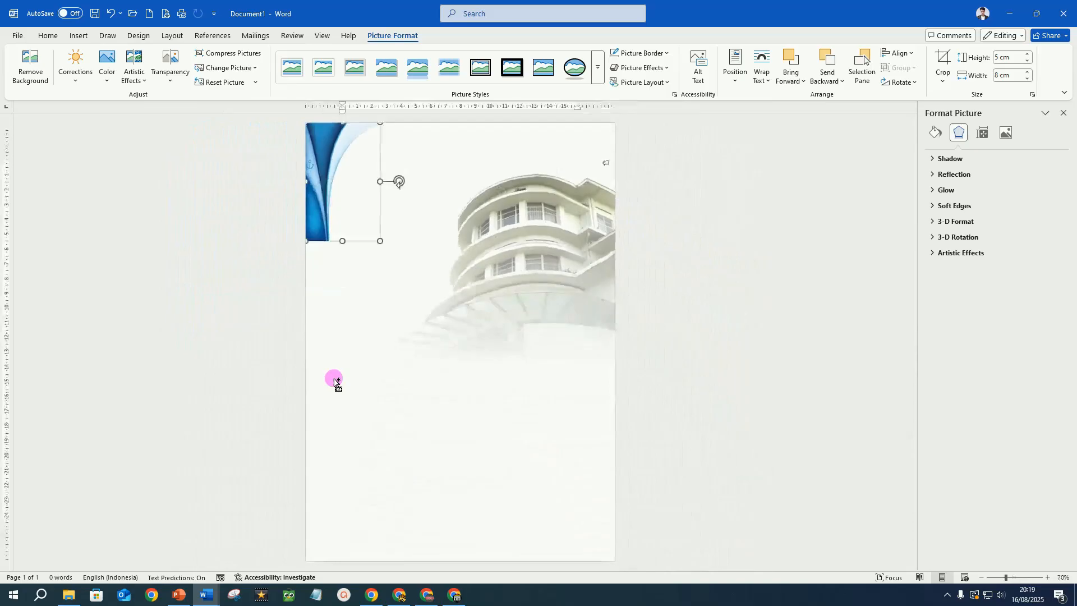
{"action": "left_click_drag", "start_coordinate": [342, 241], "coordinate": [336, 560]}
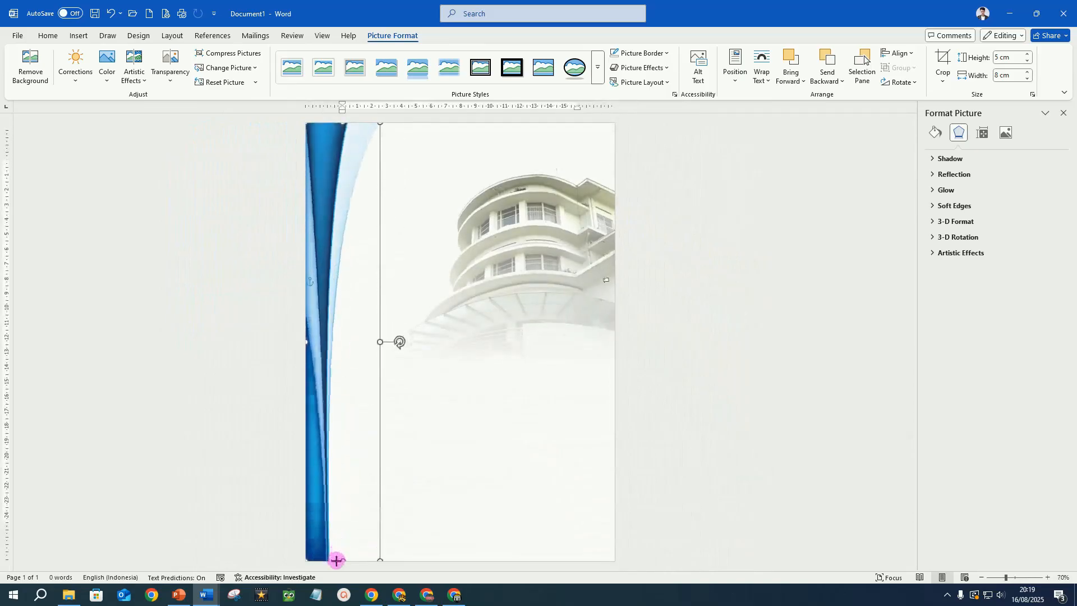
{"action": "left_click_drag", "start_coordinate": [381, 342], "coordinate": [535, 342]}
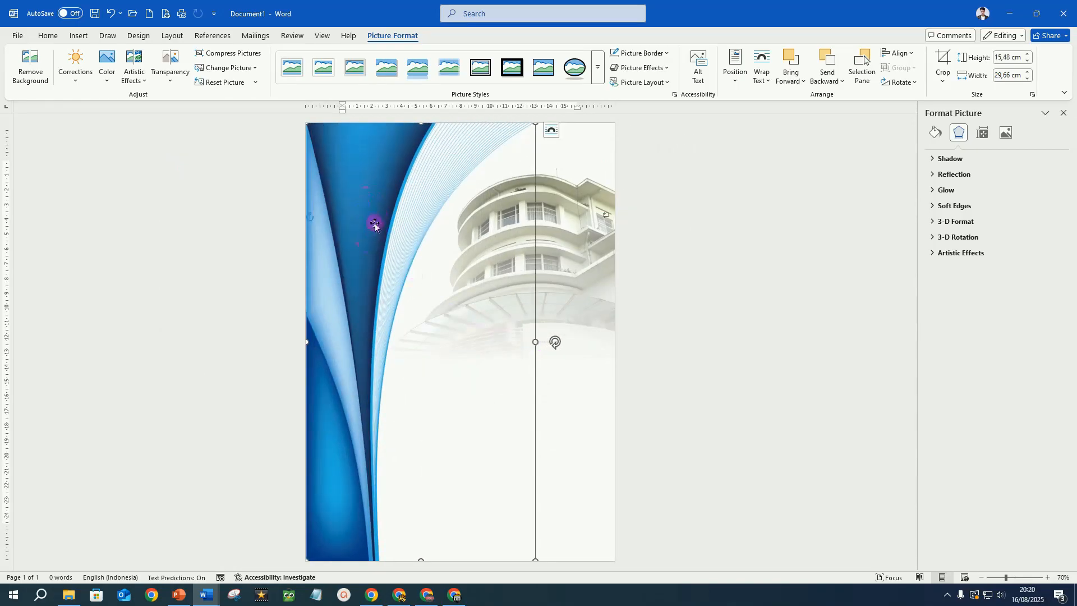
{"action": "left_click", "coordinate": [688, 333]}
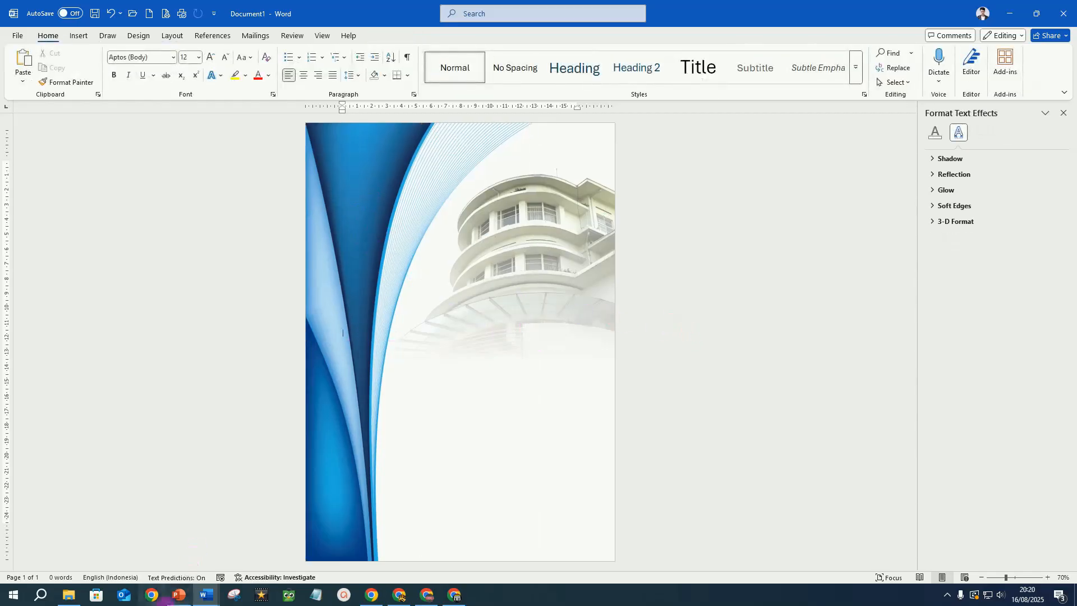
Switch to File Explorer and copy the TUT WURI logo image from the 02_IMAGE folder
{"action": "left_click", "coordinate": [69, 598]}
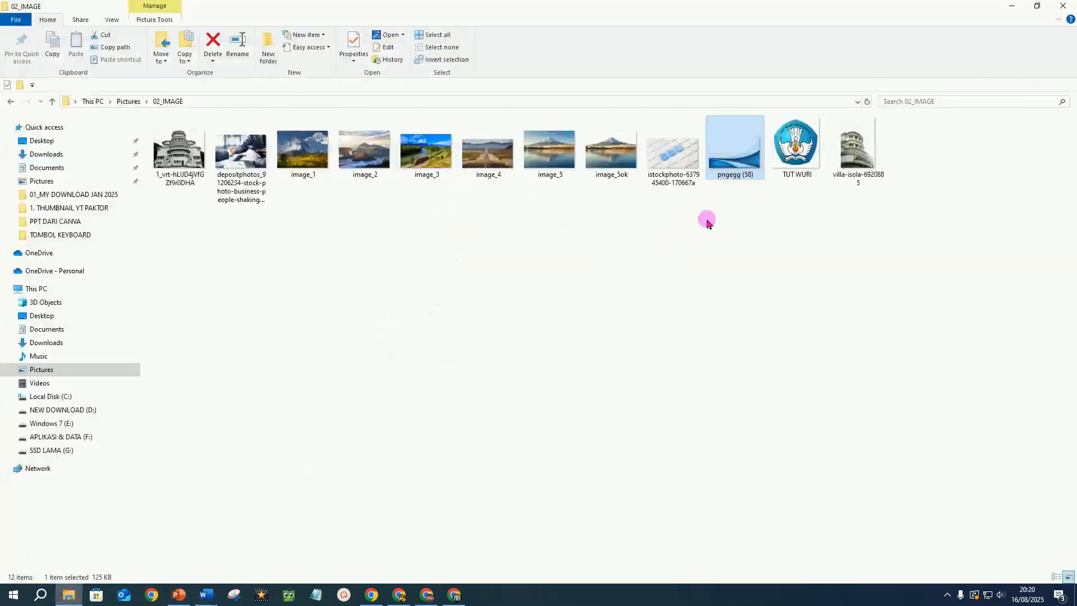
{"action": "left_click", "coordinate": [795, 147]}
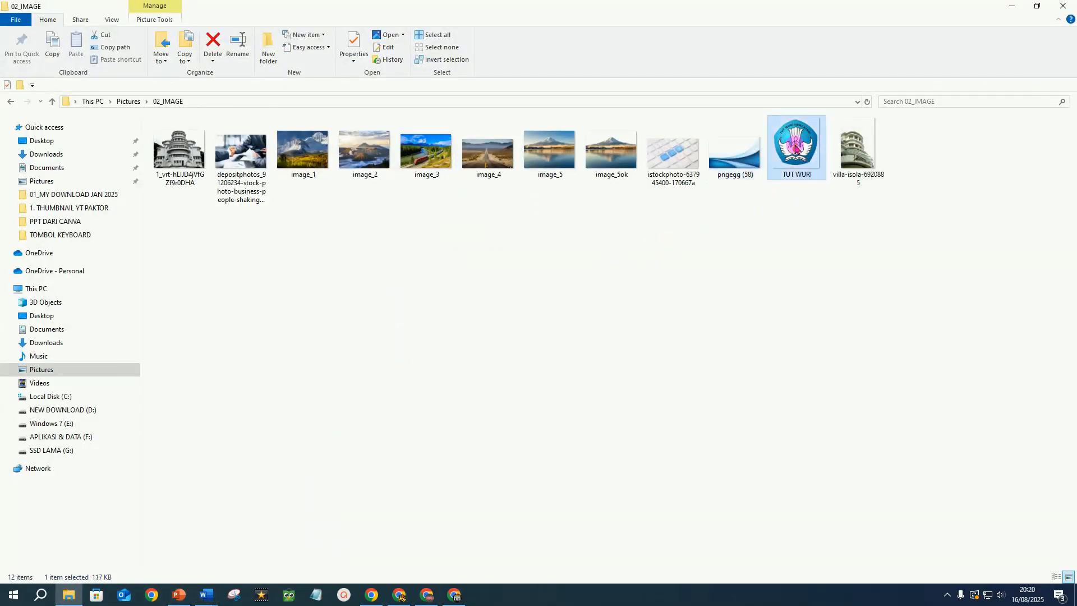
{"action": "key", "text": "ctrl+c"}
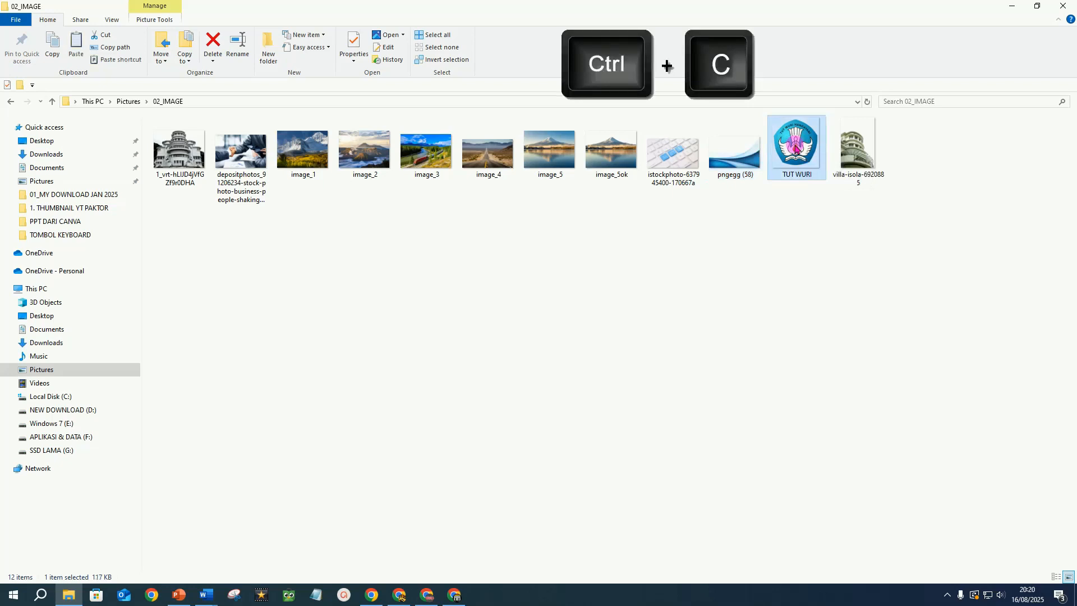
Switch to Document2 in Word, paste the TUT WURI logo below the ornament picture's anchor text and select the logo
{"action": "mouse_move", "coordinate": [206, 594]}
{"action": "mouse_move", "coordinate": [223, 578]}
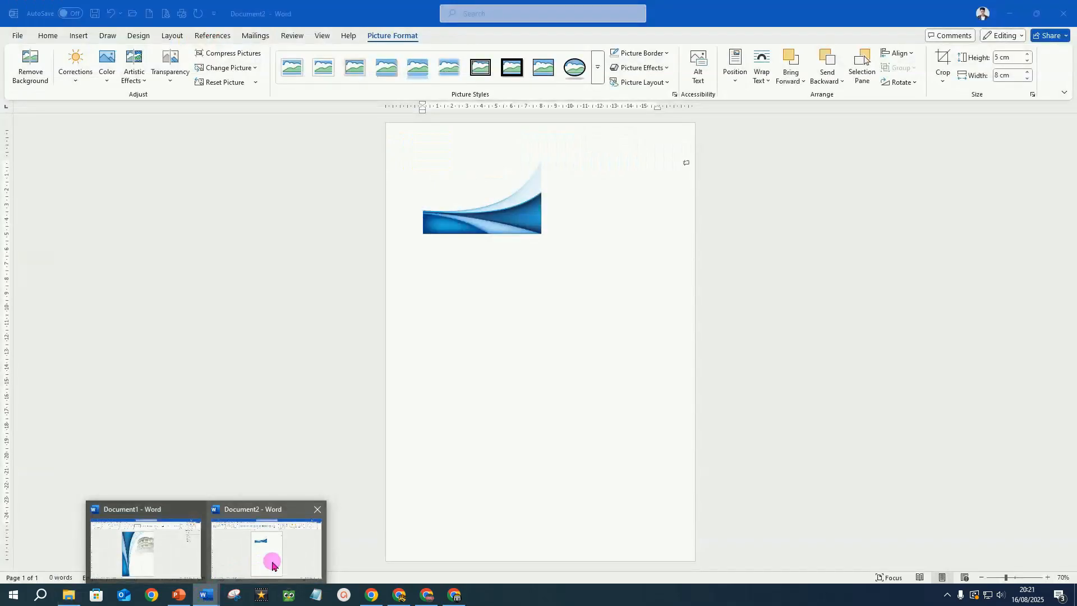
{"action": "left_click", "coordinate": [273, 564]}
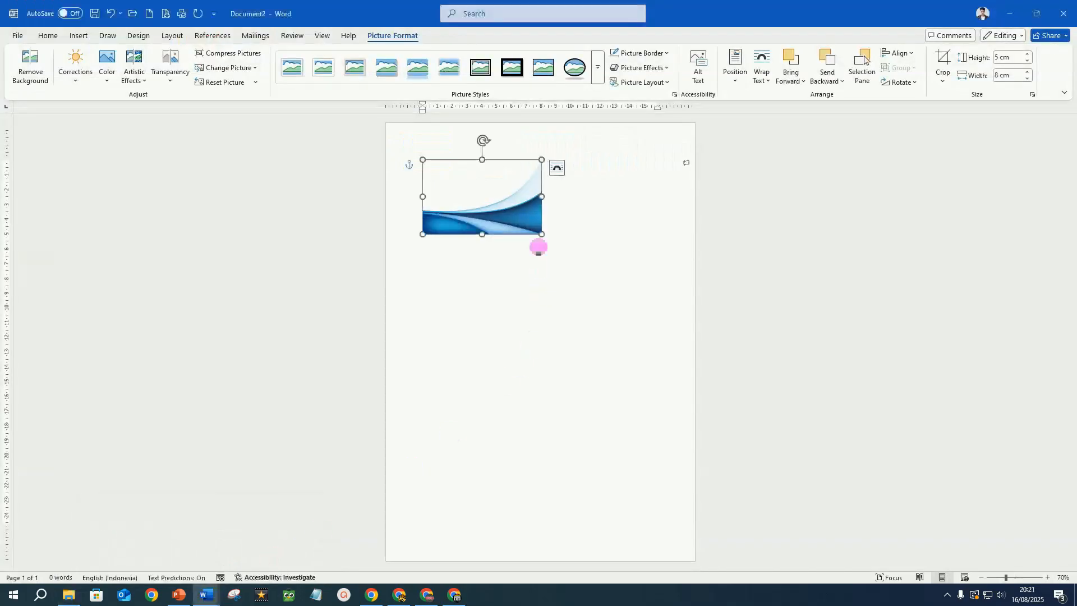
{"action": "left_click", "coordinate": [520, 293]}
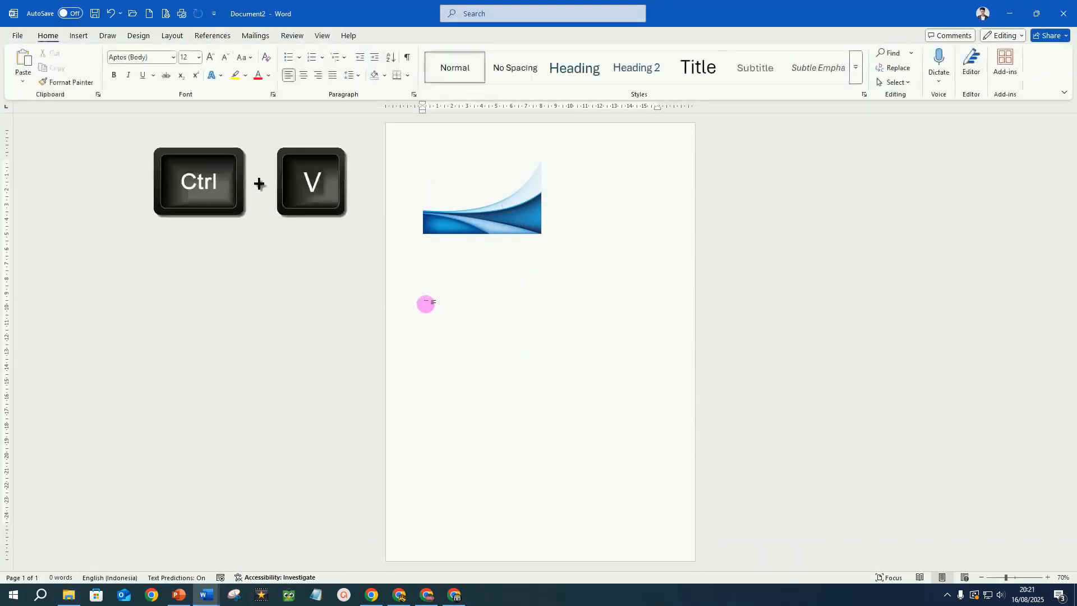
{"action": "key", "text": "ctrl+v"}
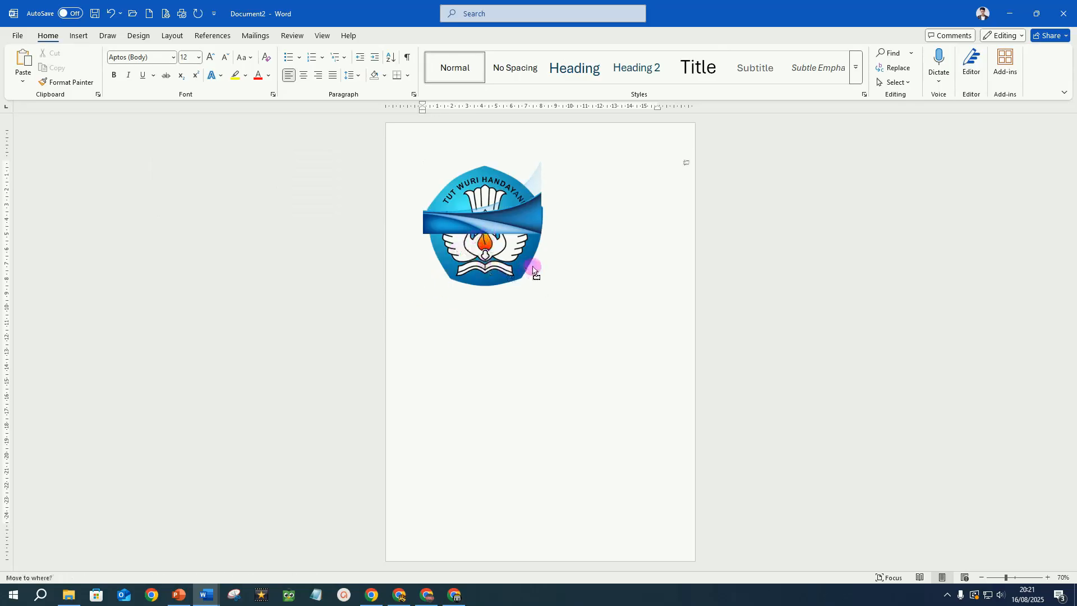
{"action": "left_click", "coordinate": [511, 252]}
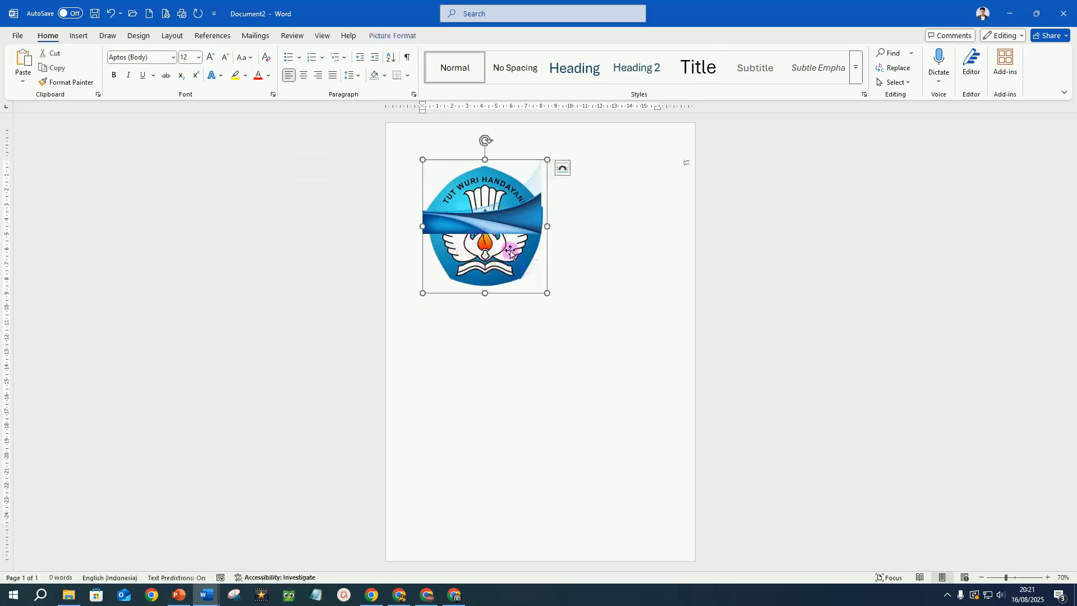
Delete the blue ornament picture overlapping the logo and set the logo's text wrapping to In Front of Text
{"action": "left_click", "coordinate": [497, 224]}
{"action": "key", "text": "Delete"}
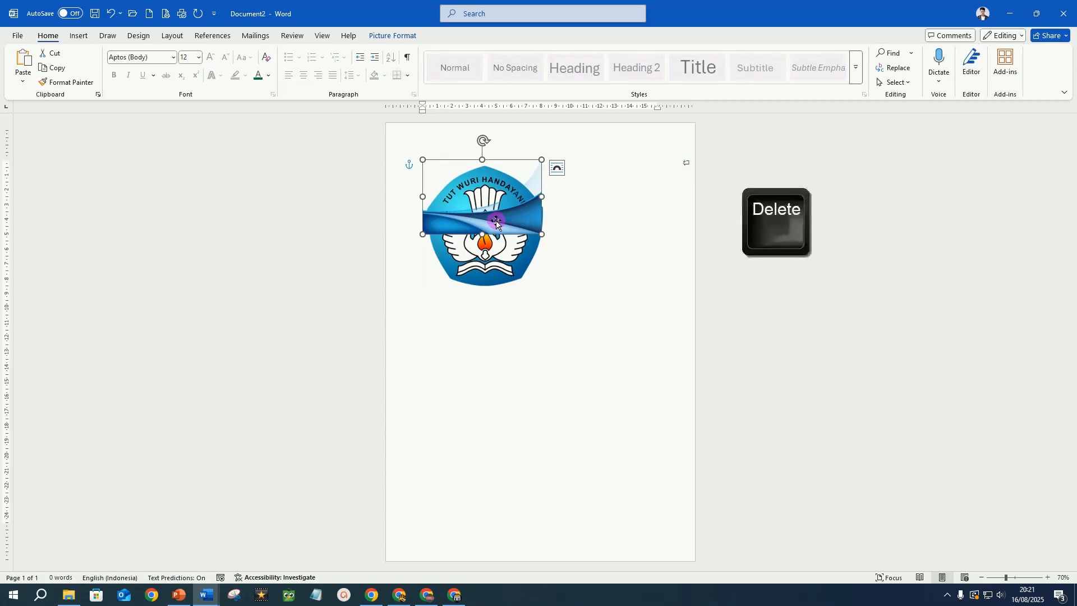
{"action": "left_click", "coordinate": [492, 254]}
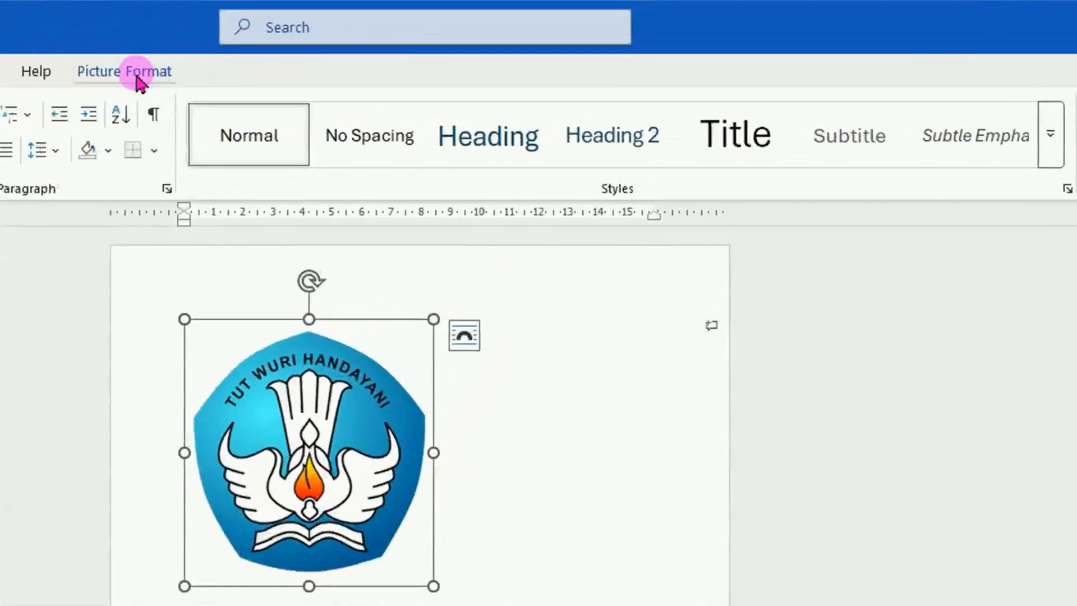
{"action": "left_click", "coordinate": [138, 77]}
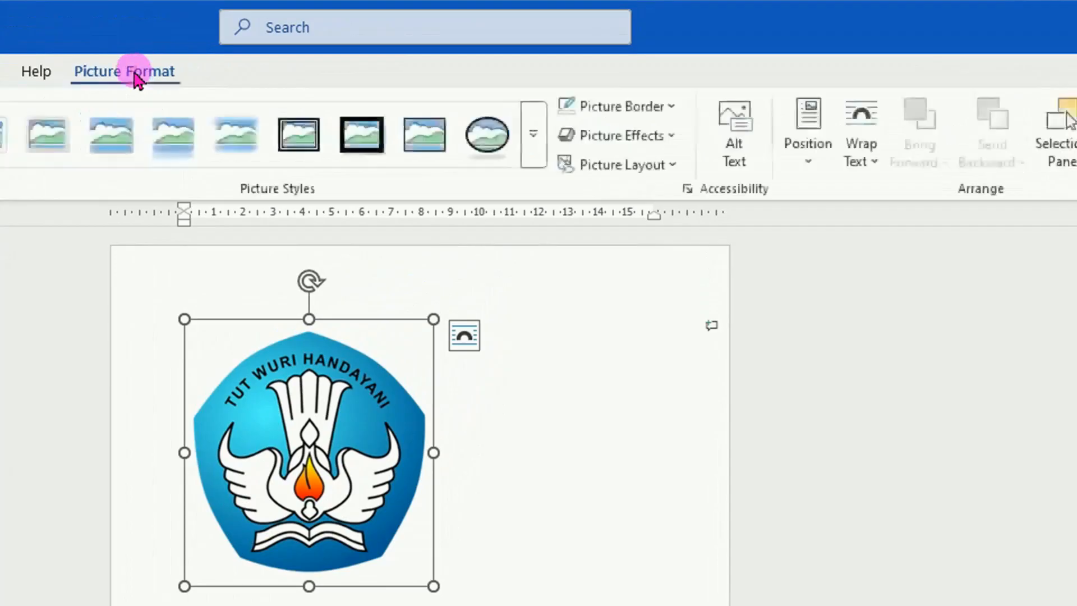
{"action": "left_click", "coordinate": [863, 143]}
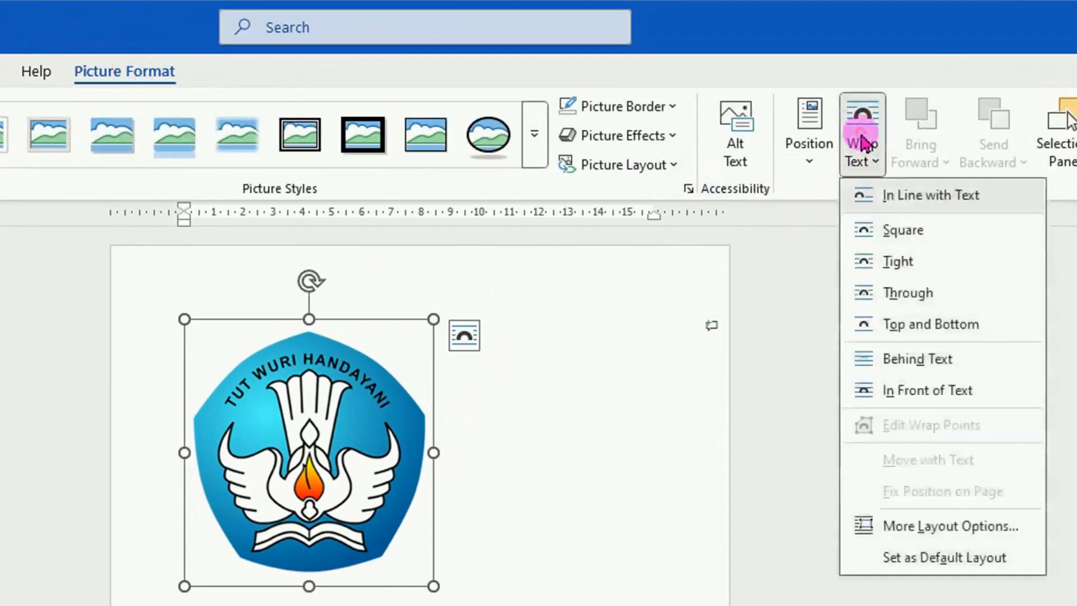
{"action": "left_click", "coordinate": [941, 393]}
Copy the logo into Document1, place it at the top of the blue ornament and shrink it to about 1.74 × 1.63 cm
{"action": "key", "text": "ctrl+c"}
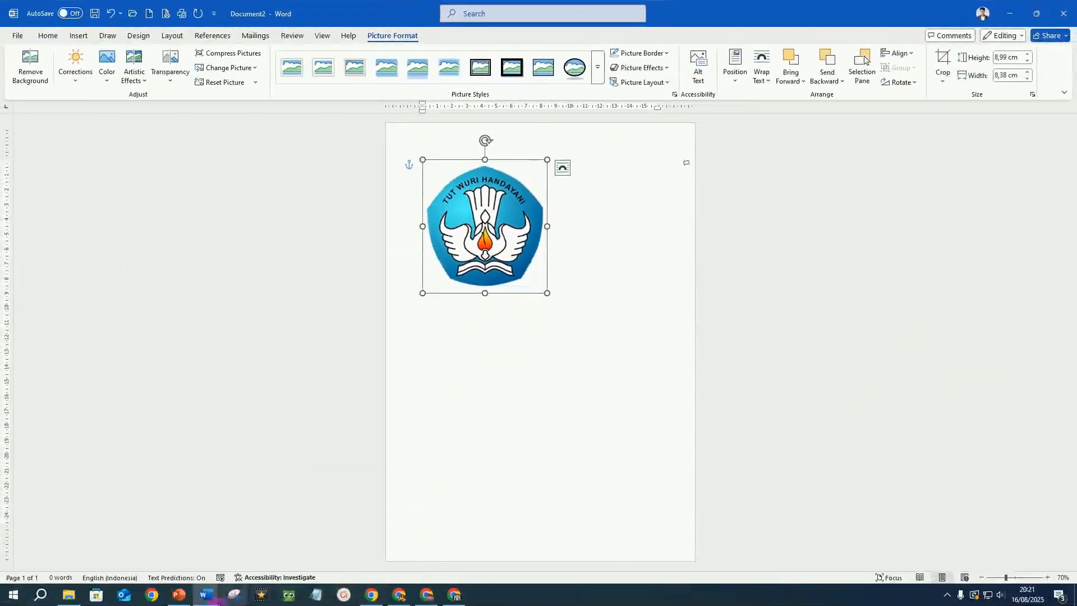
{"action": "mouse_move", "coordinate": [204, 604]}
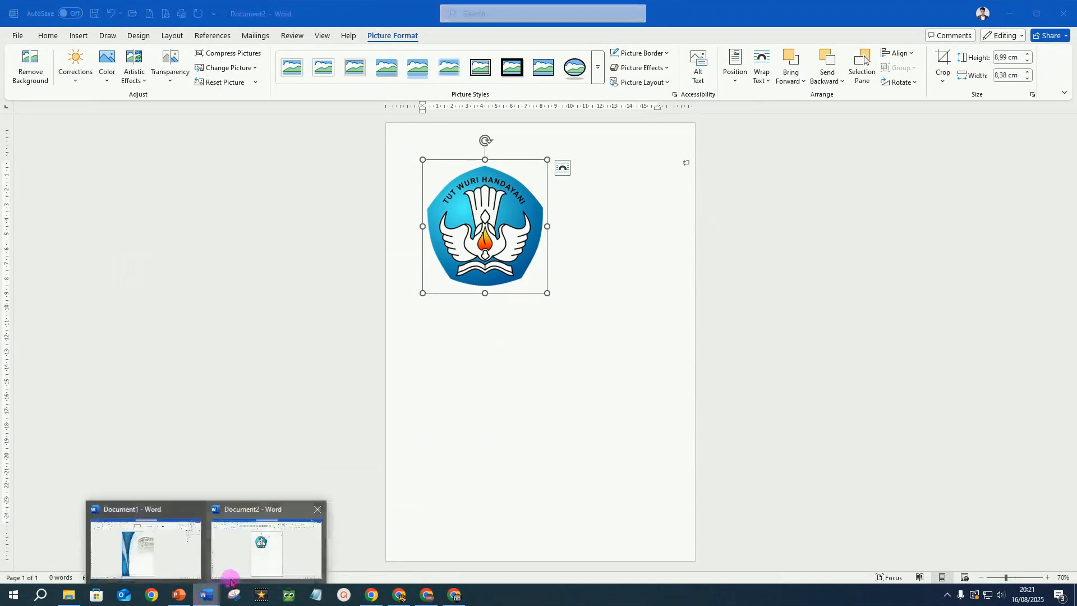
{"action": "left_click", "coordinate": [147, 557]}
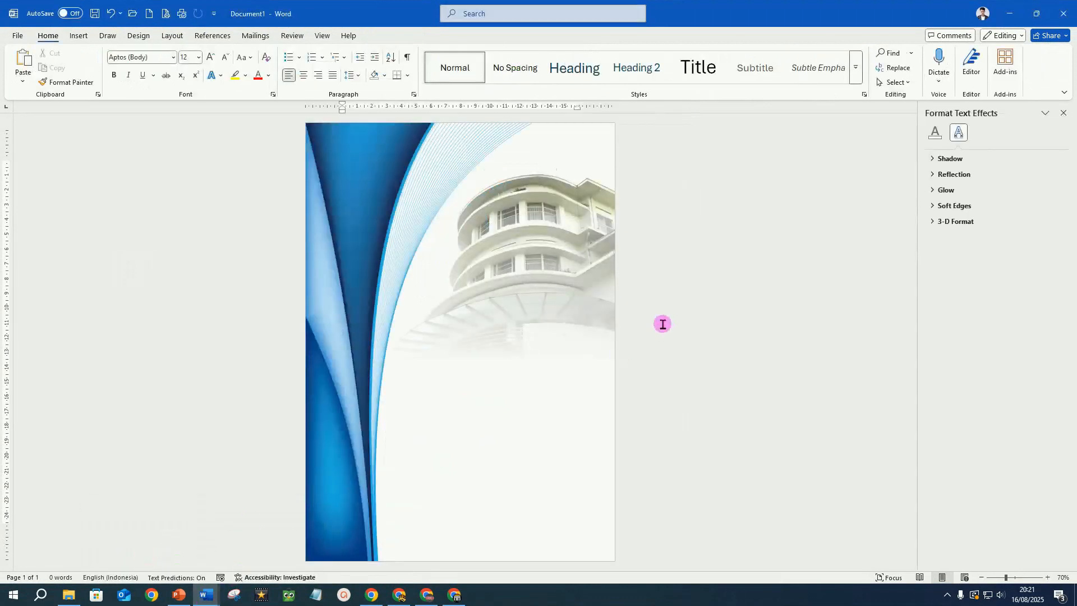
{"action": "key", "text": "ctrl+v"}
{"action": "left_click_drag", "start_coordinate": [408, 407], "coordinate": [425, 224]}
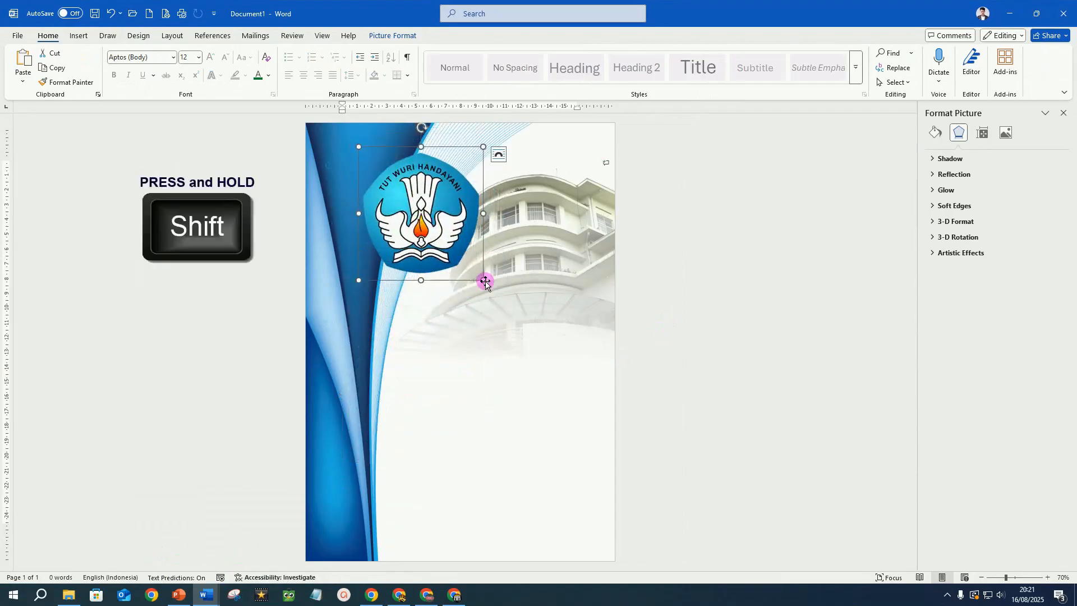
{"action": "left_click_drag", "start_coordinate": [483, 280], "coordinate": [363, 151]}
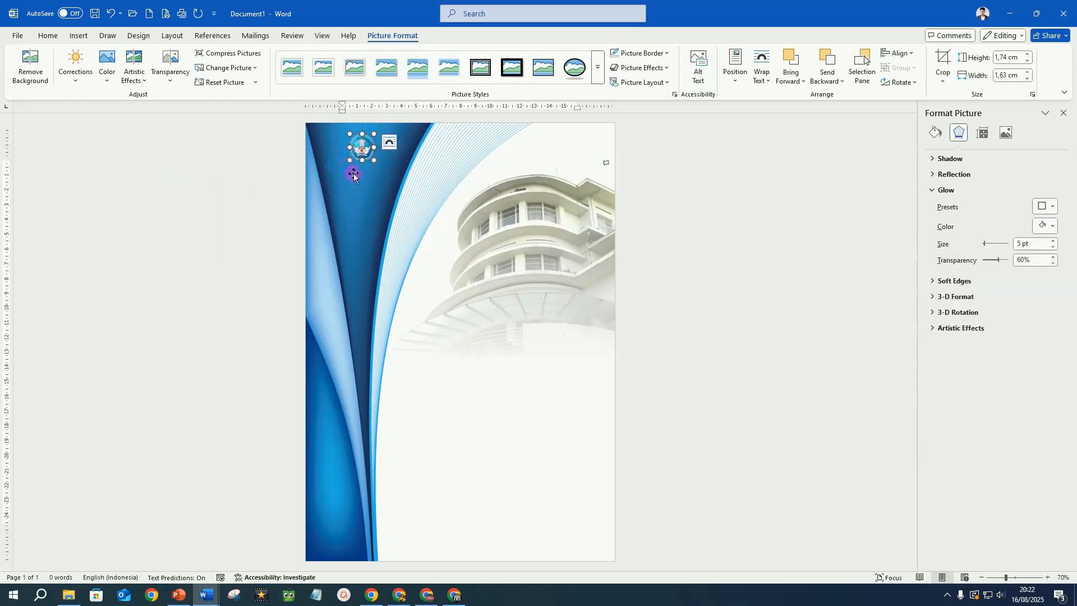
{"action": "left_click", "coordinate": [413, 221]}
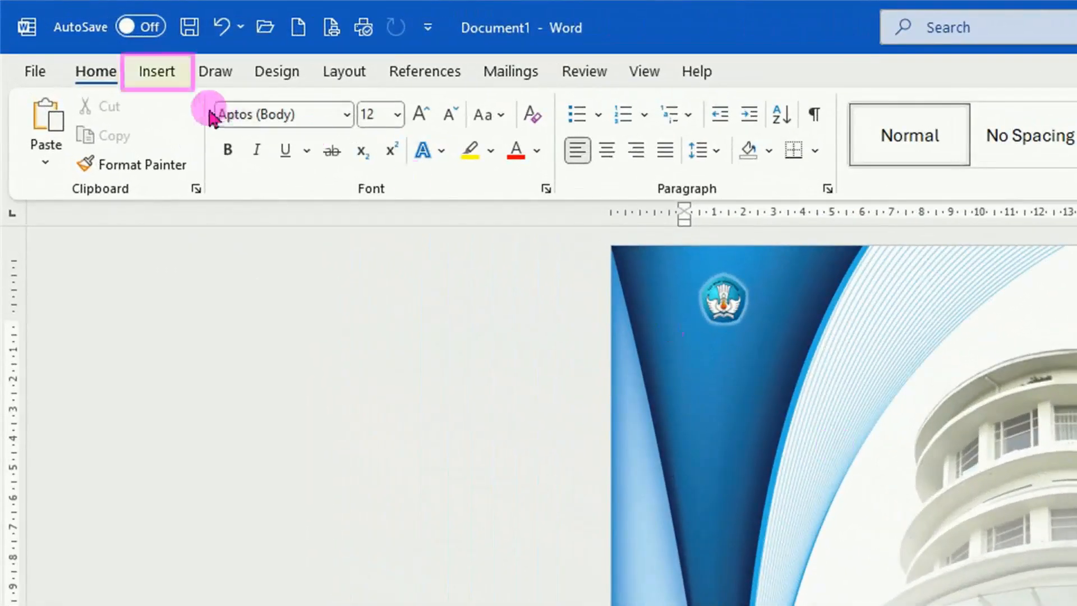
Insert a WordArt text in the plain black style reading COMPANY NAME
{"action": "left_click", "coordinate": [161, 81]}
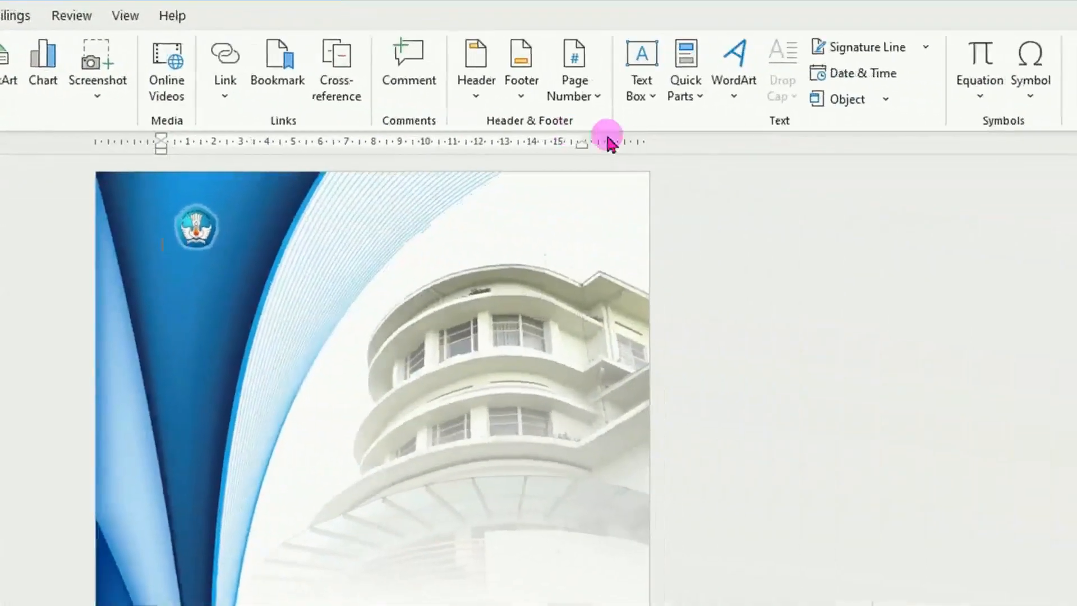
{"action": "left_click", "coordinate": [735, 98]}
{"action": "left_click", "coordinate": [738, 143]}
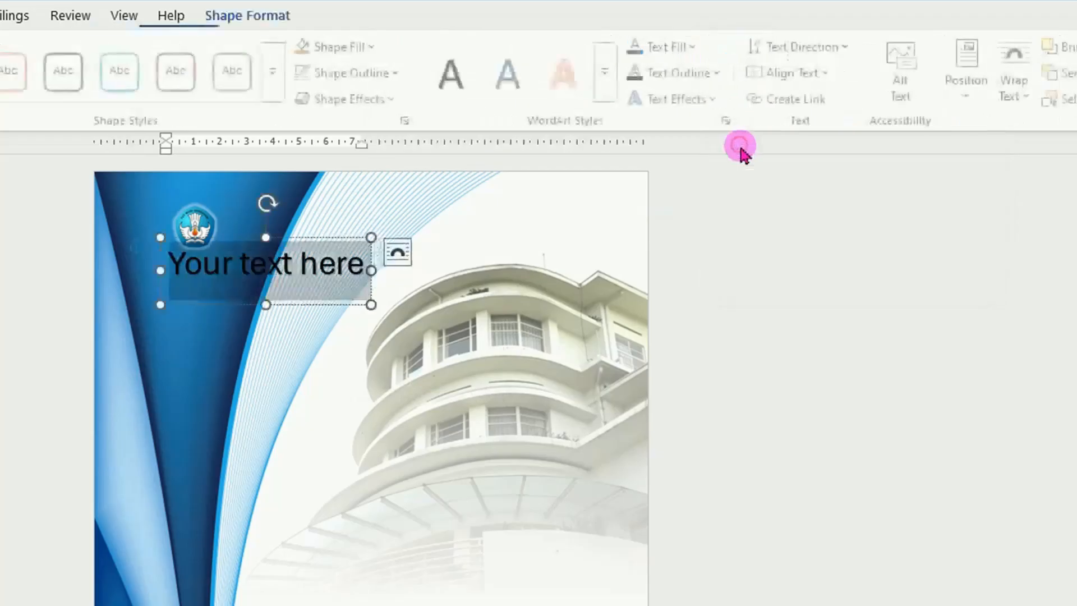
{"action": "type", "text": "COMPANY NAME"}
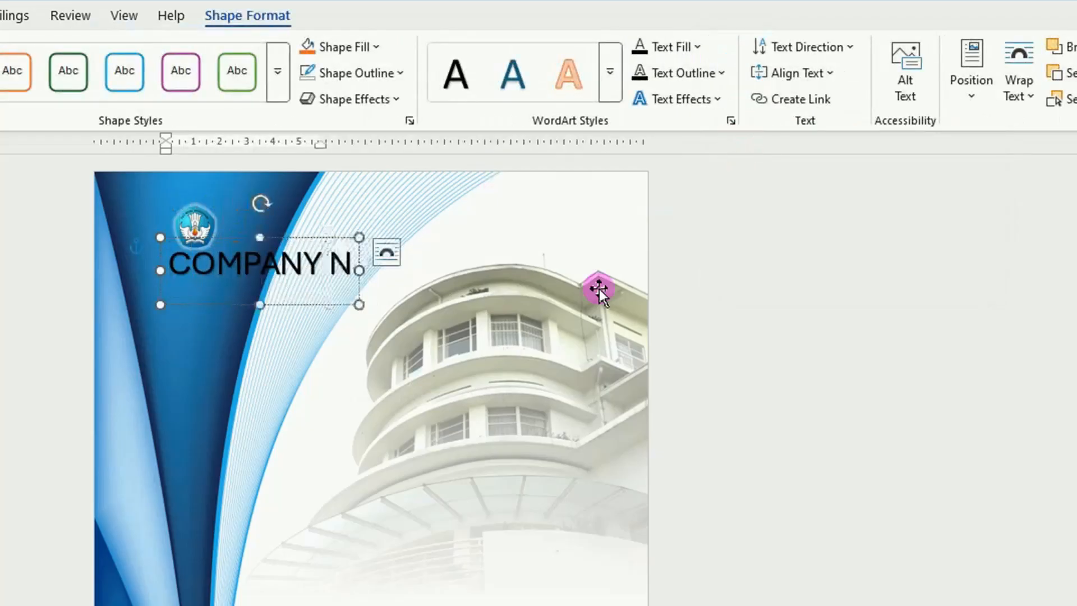
Set the COMPANY NAME text to white and reduce its font size to 14
{"action": "left_click", "coordinate": [323, 304]}
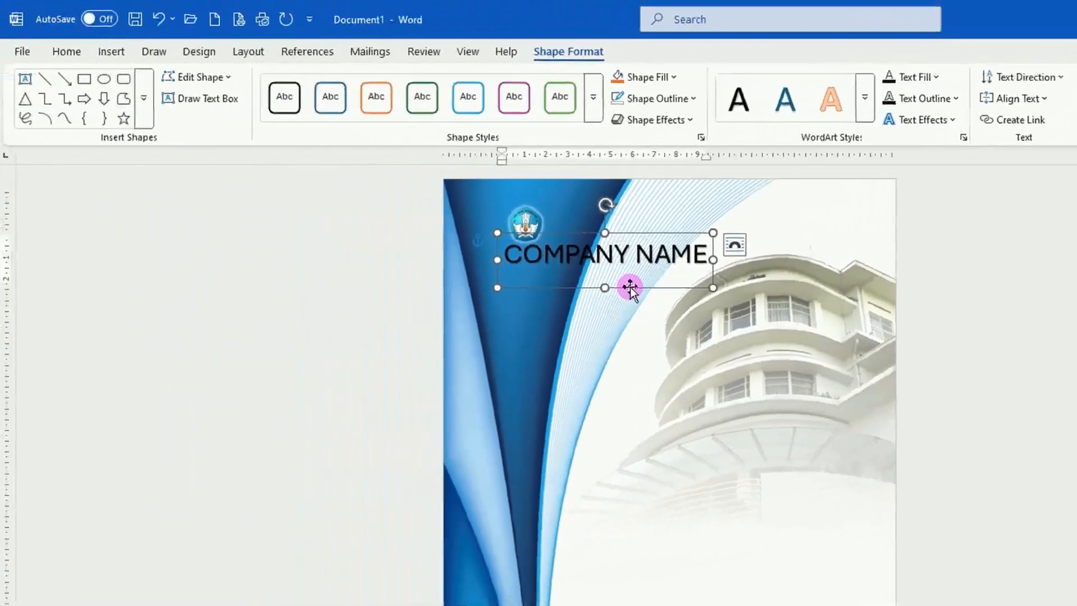
{"action": "left_click", "coordinate": [72, 51]}
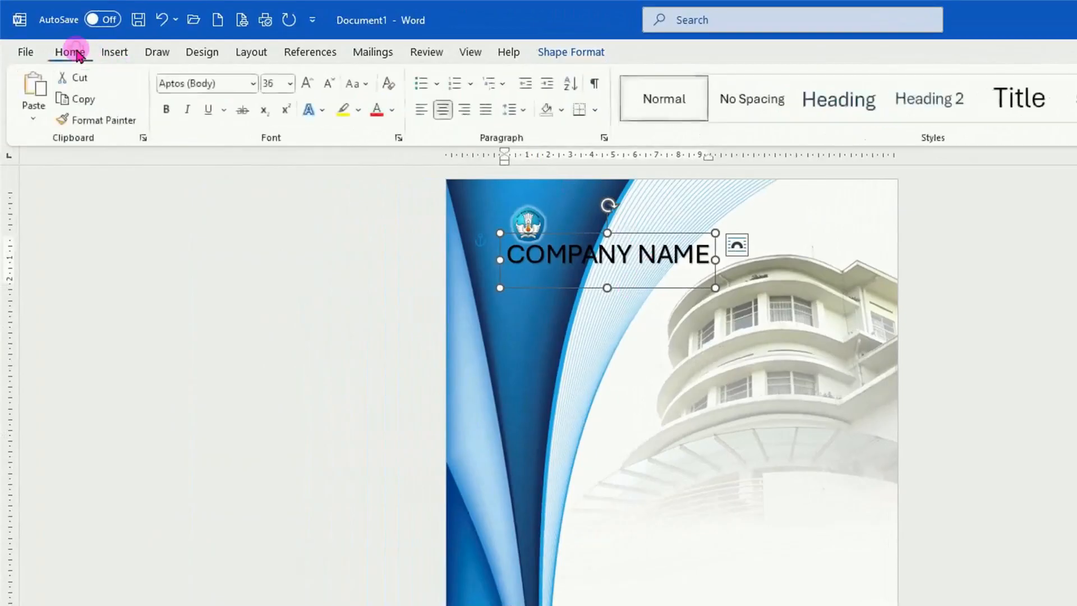
{"action": "left_click", "coordinate": [391, 110]}
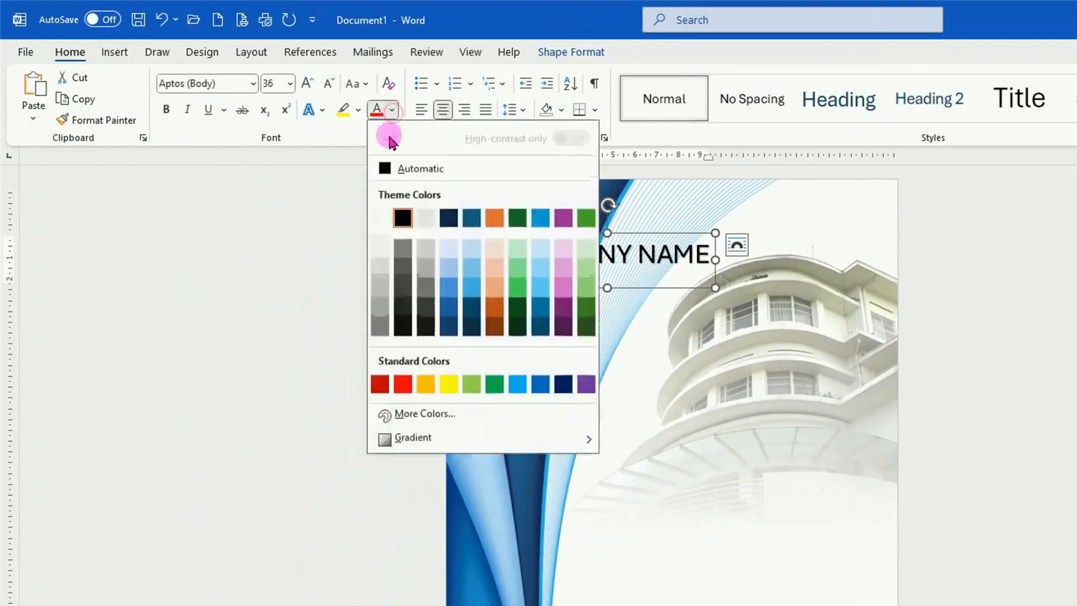
{"action": "left_click", "coordinate": [380, 219]}
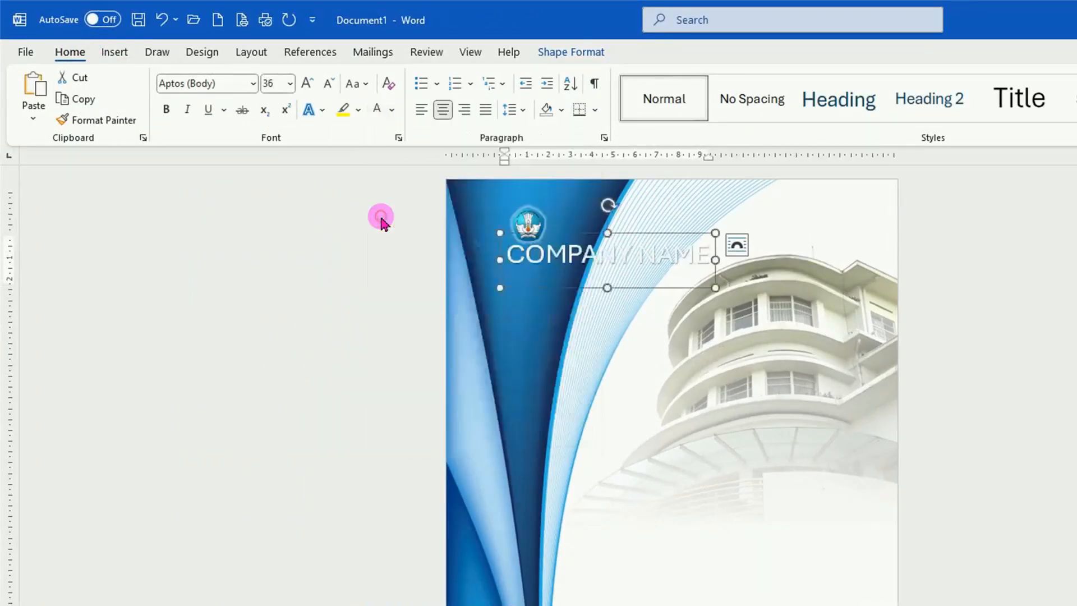
{"action": "left_click", "coordinate": [331, 83]}
{"action": "left_click", "coordinate": [331, 84]}
{"action": "left_click", "coordinate": [331, 83]}
{"action": "left_click", "coordinate": [331, 84]}
{"action": "left_click", "coordinate": [331, 84]}
{"action": "left_click", "coordinate": [331, 84]}
{"action": "left_click", "coordinate": [331, 83]}
{"action": "left_click", "coordinate": [331, 84]}
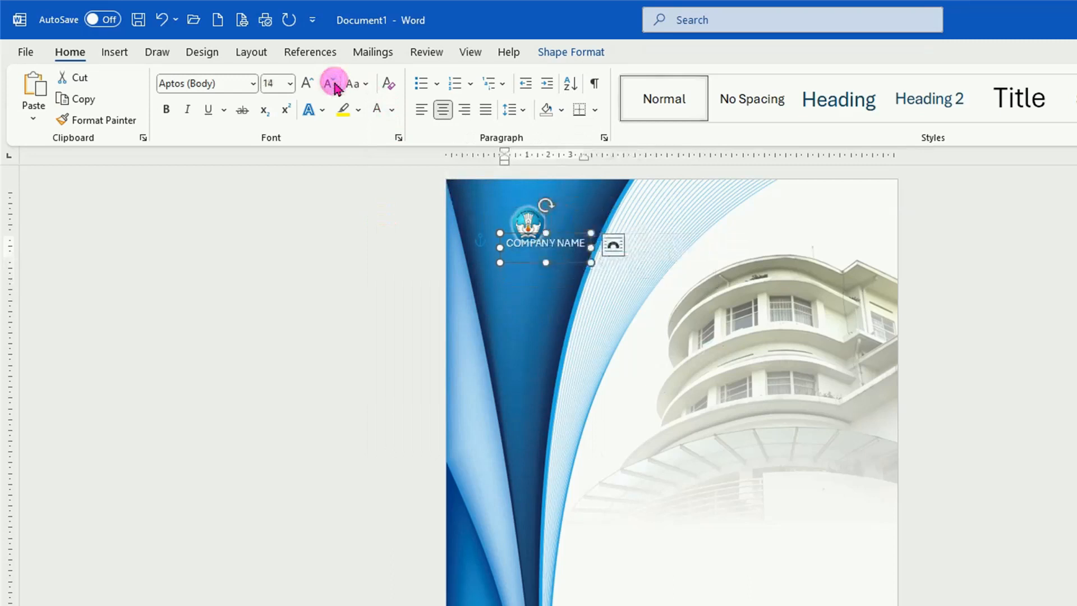
Left-align the COMPANY NAME text, position it just below the logo and make it bold
{"action": "left_click", "coordinate": [443, 112]}
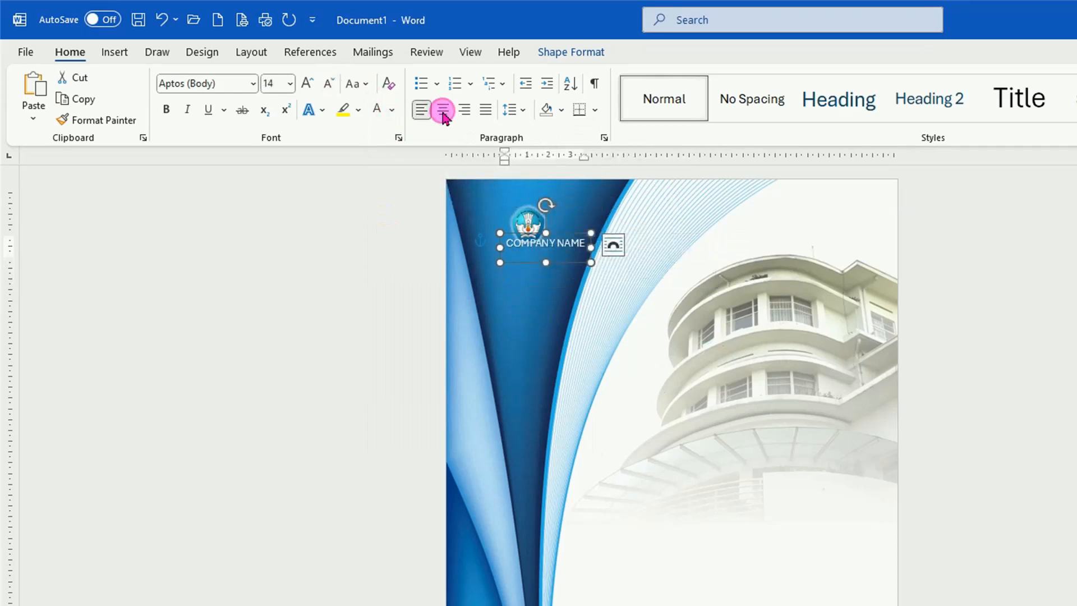
{"action": "left_click_drag", "start_coordinate": [567, 262], "coordinate": [539, 274]}
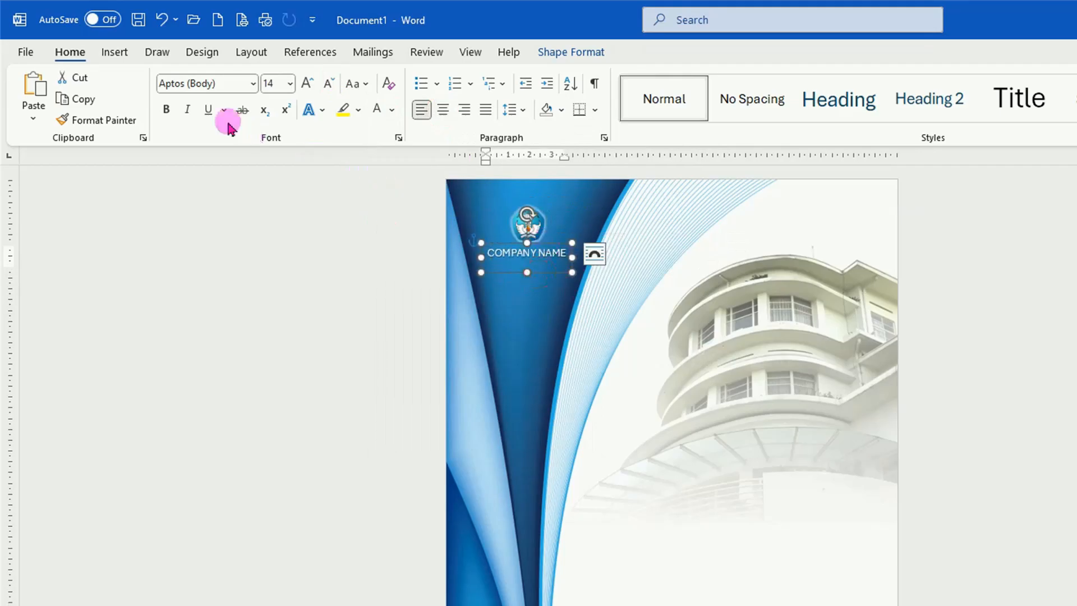
{"action": "left_click", "coordinate": [167, 110]}
Duplicate the COMPANY NAME text box, align the copy just beneath it and replace its text with ADD YOUR TAGLINE HERE
{"action": "left_click", "coordinate": [544, 274]}
{"action": "key", "text": "ctrl+d"}
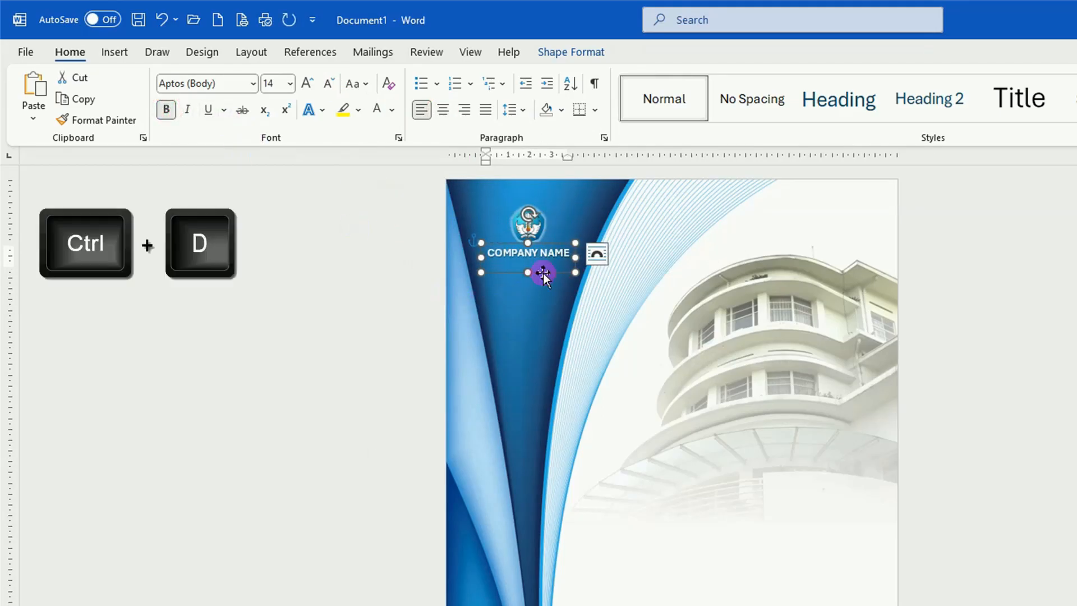
{"action": "key", "text": "ctrl+d"}
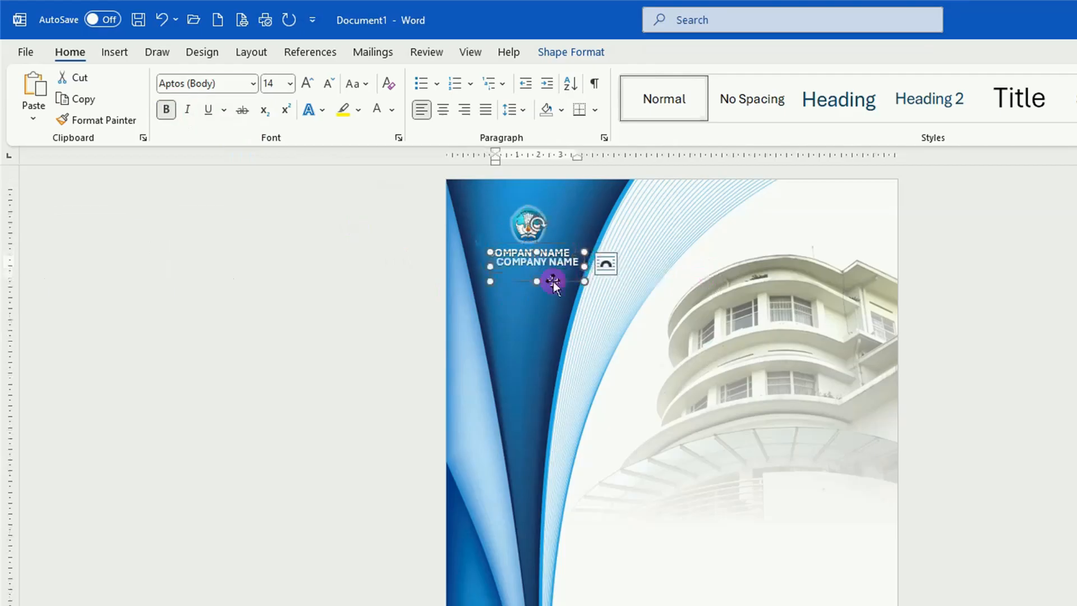
{"action": "left_click_drag", "start_coordinate": [553, 282], "coordinate": [582, 265]}
{"action": "left_click", "coordinate": [491, 264]}
{"action": "type", "text": "ADD YOUR TAGLINE HERE"}
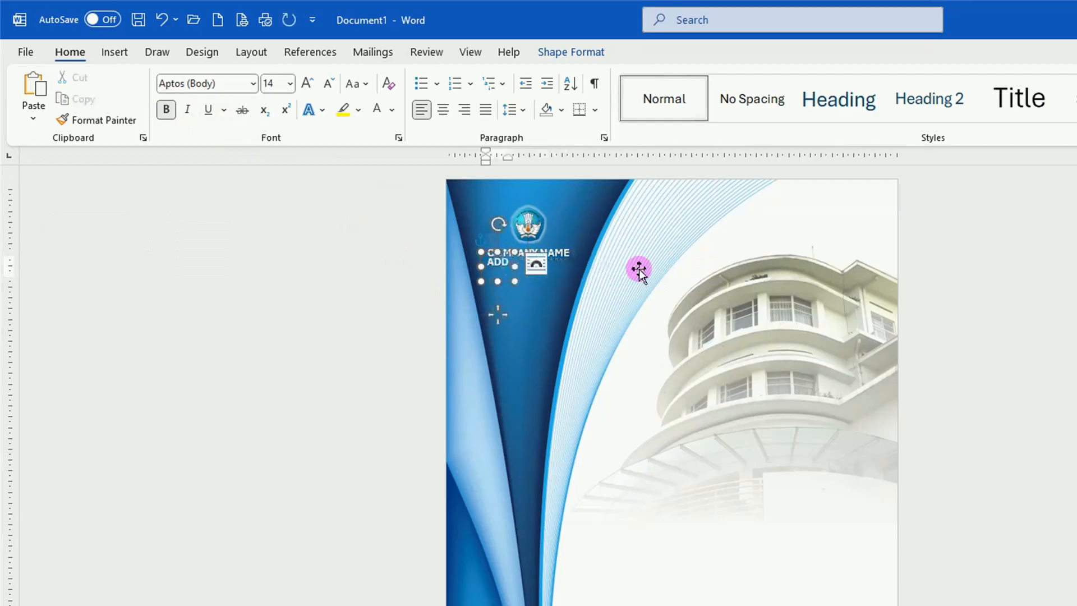
Remove bold from the tagline text and reduce its font size to 10
{"action": "left_click", "coordinate": [167, 109]}
{"action": "left_click", "coordinate": [331, 84]}
{"action": "left_click", "coordinate": [331, 84]}
{"action": "left_click", "coordinate": [331, 84]}
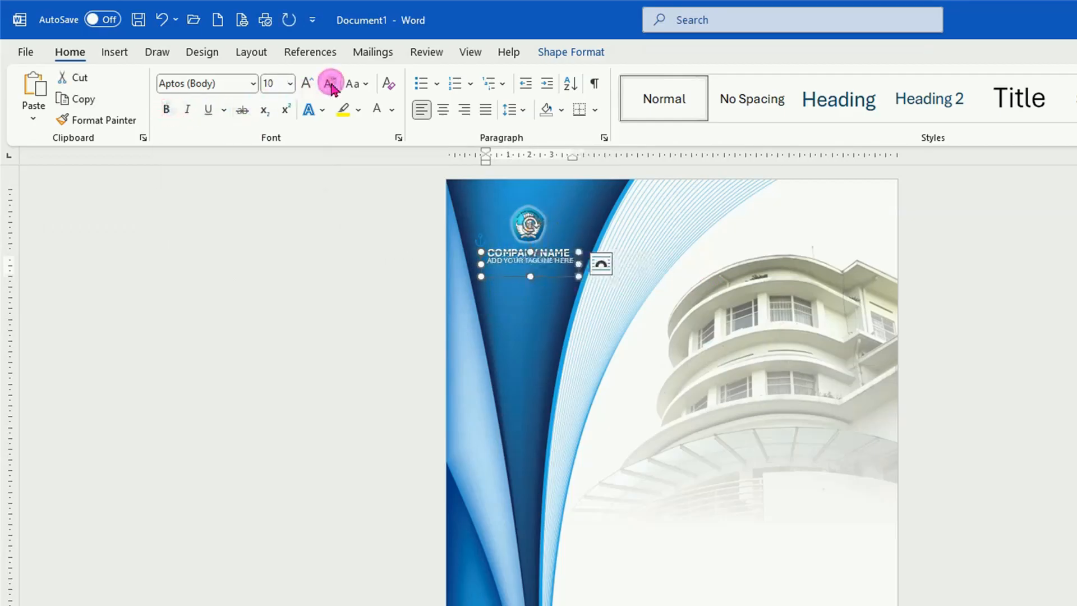
{"action": "left_click", "coordinate": [331, 84]}
{"action": "left_click", "coordinate": [308, 84]}
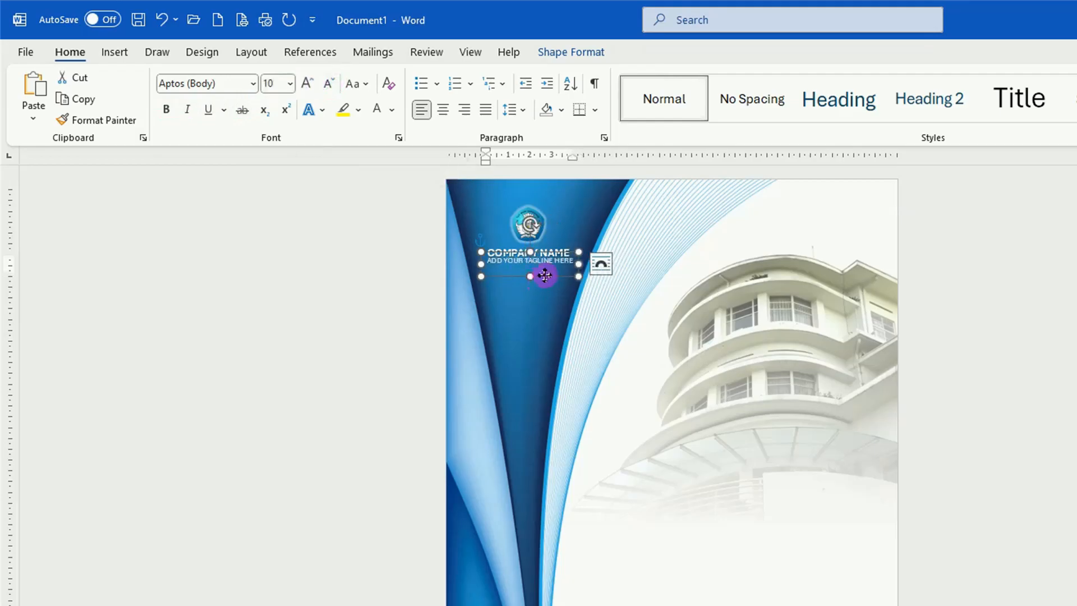
{"action": "left_click", "coordinate": [881, 267]}
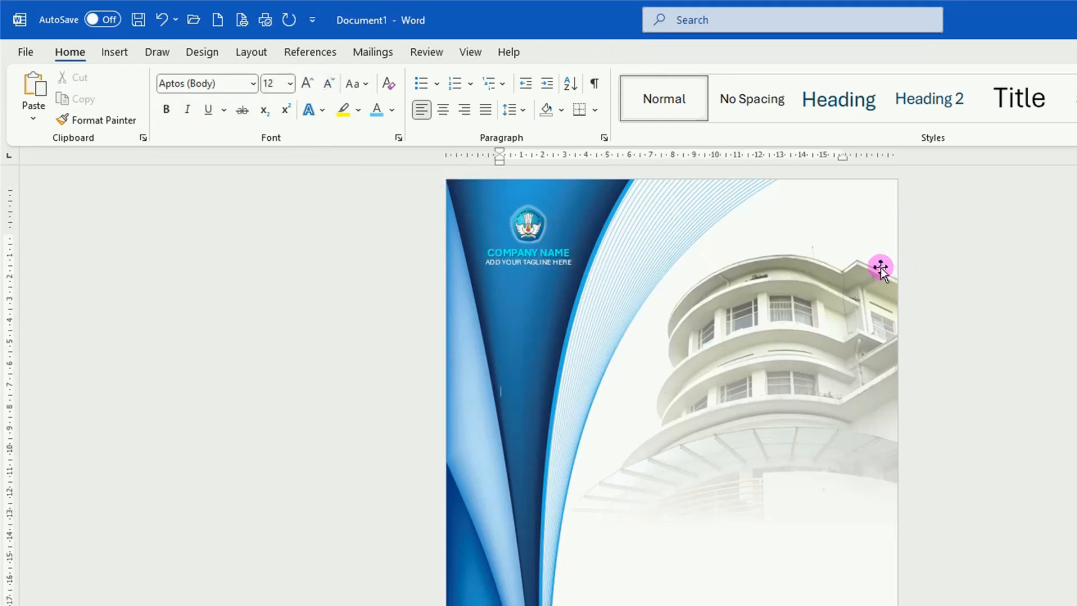
Duplicate the COMPANY NAME text box and move the copy to the white area below the building photo
{"action": "left_click", "coordinate": [558, 251]}
{"action": "left_click", "coordinate": [559, 245]}
{"action": "key", "text": "ctrl+d"}
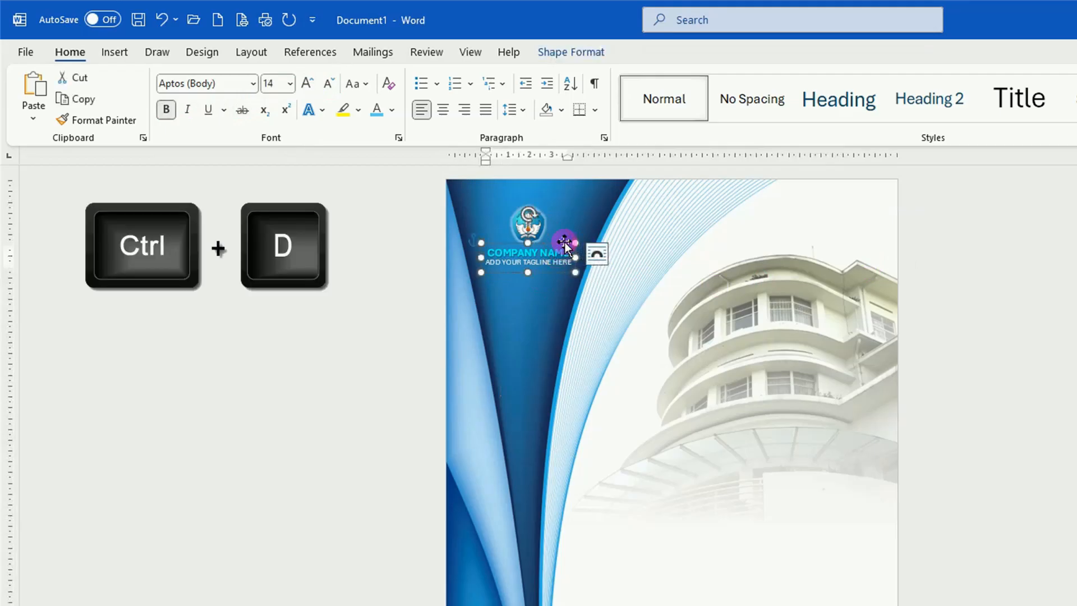
{"action": "left_click_drag", "start_coordinate": [555, 281], "coordinate": [815, 550]}
Enlarge the copied text to size 36, right-align it and fit its box inside the page's right edge
{"action": "left_click", "coordinate": [309, 83]}
{"action": "left_click", "coordinate": [312, 82]}
{"action": "left_click", "coordinate": [312, 82]}
{"action": "left_click", "coordinate": [312, 82]}
{"action": "left_click", "coordinate": [312, 82]}
{"action": "left_click", "coordinate": [312, 83]}
{"action": "left_click", "coordinate": [312, 82]}
{"action": "left_click", "coordinate": [311, 82]}
{"action": "left_click_drag", "start_coordinate": [868, 596], "coordinate": [828, 592]}
{"action": "left_click", "coordinate": [463, 109]}
Replace the large copied text with PROPOSAL and move its box up toward the page's right edge
{"action": "left_click", "coordinate": [680, 565]}
{"action": "left_click_drag", "start_coordinate": [672, 563], "coordinate": [954, 580]}
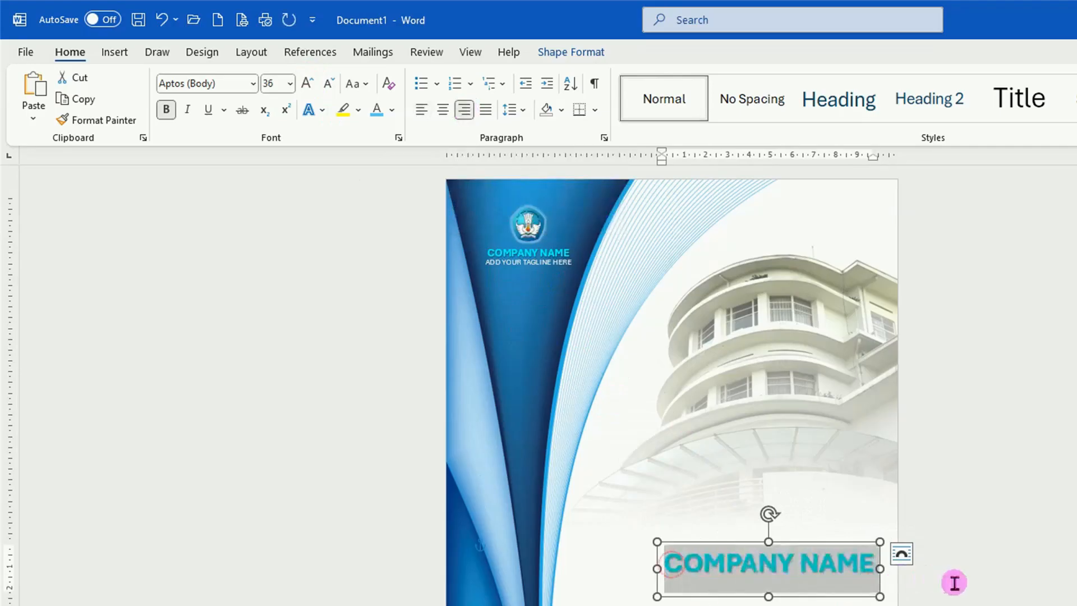
{"action": "type", "text": "PROPOSAL"}
{"action": "left_click_drag", "start_coordinate": [759, 591], "coordinate": [819, 558]}
Duplicate the PROPOSAL text box, place the copy just beneath it and change its text to YOUR TITLE COVER
{"action": "key", "text": "ctrl+d"}
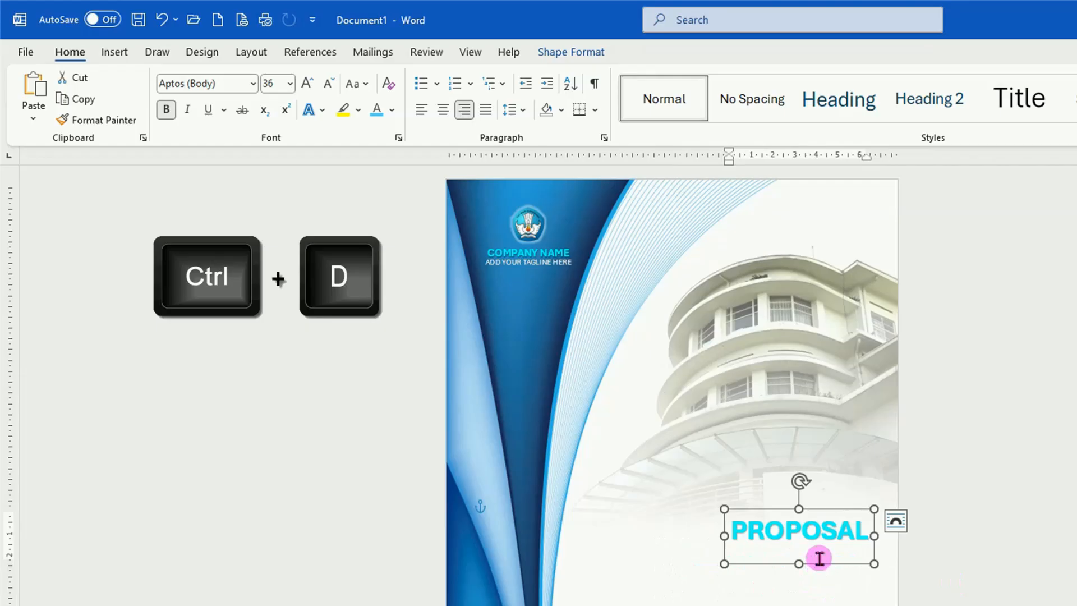
{"action": "left_click_drag", "start_coordinate": [840, 575], "coordinate": [825, 584]}
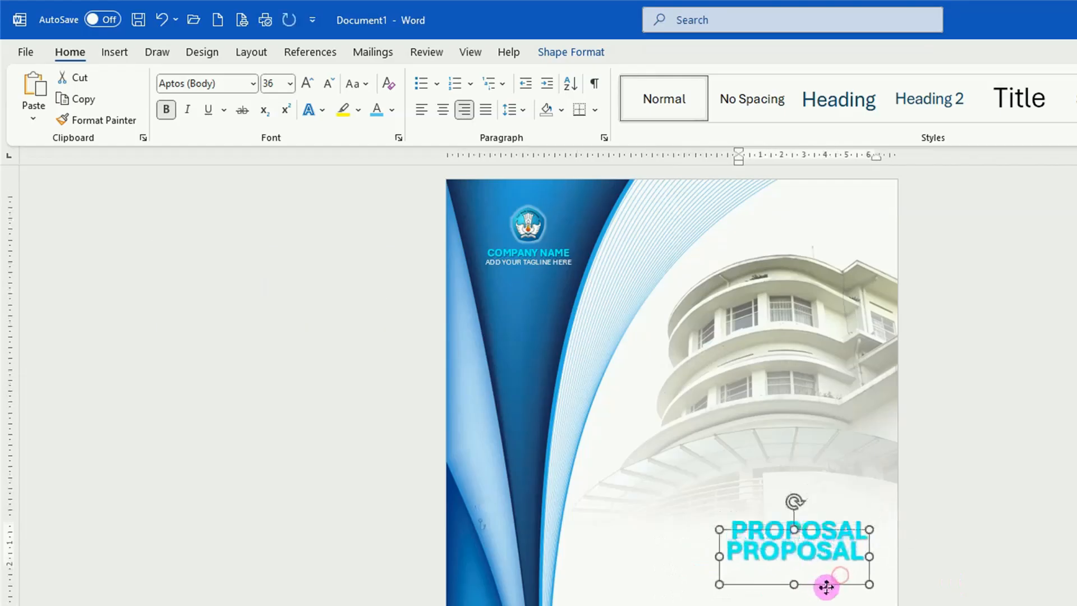
{"action": "left_click_drag", "start_coordinate": [724, 562], "coordinate": [945, 575]}
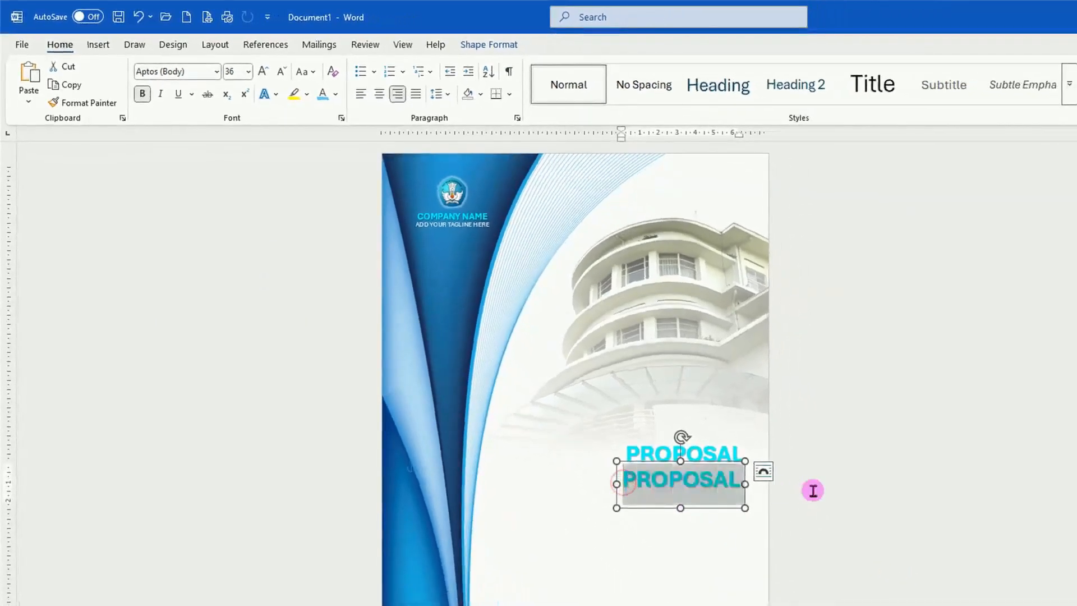
{"action": "type", "text": "YOUR TITLE COVER"}
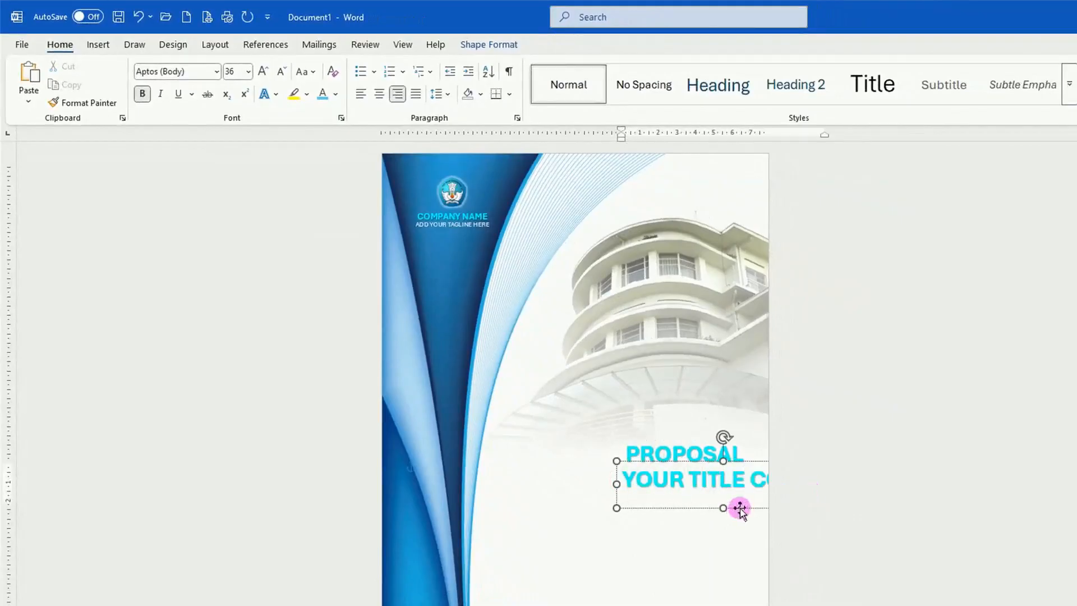
Set the YOUR TITLE COVER text to the Anton font without bold and colour it dark blue
{"action": "left_click", "coordinate": [201, 71]}
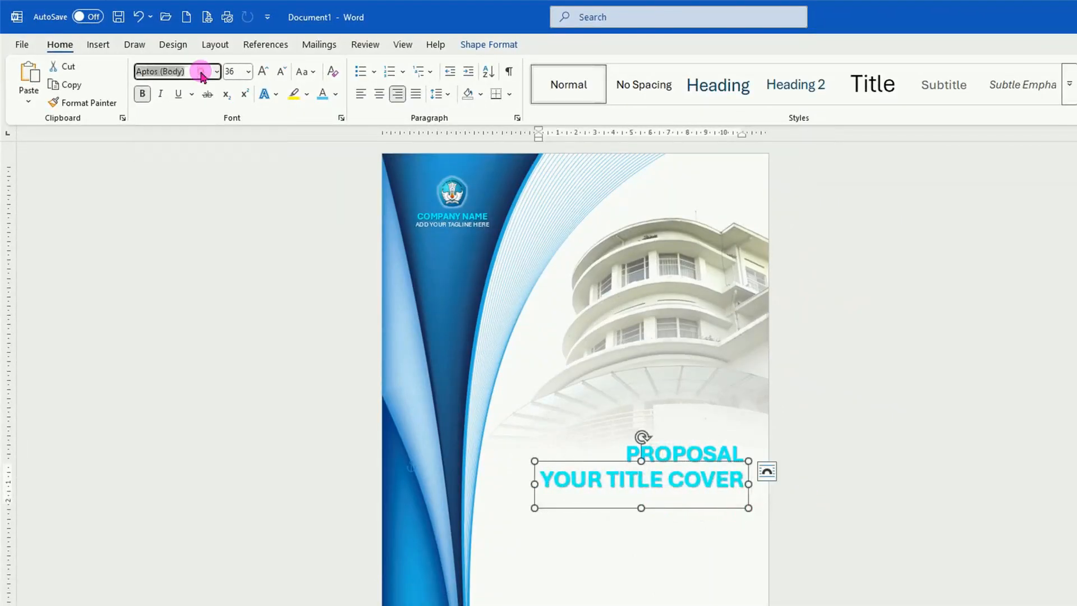
{"action": "type", "text": "Anton"}
{"action": "key", "text": "Return"}
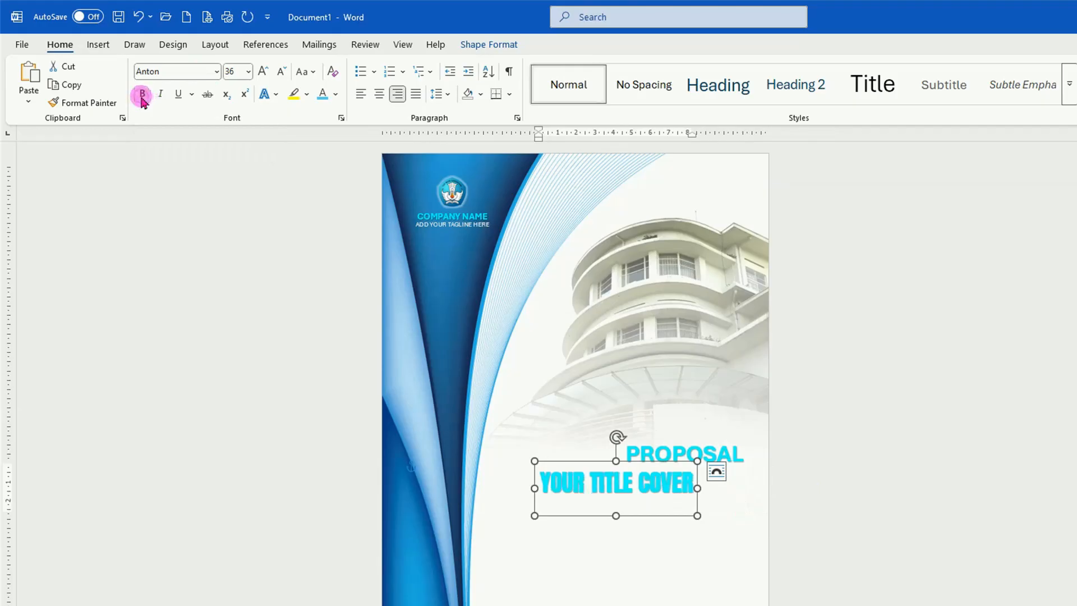
{"action": "left_click", "coordinate": [333, 101]}
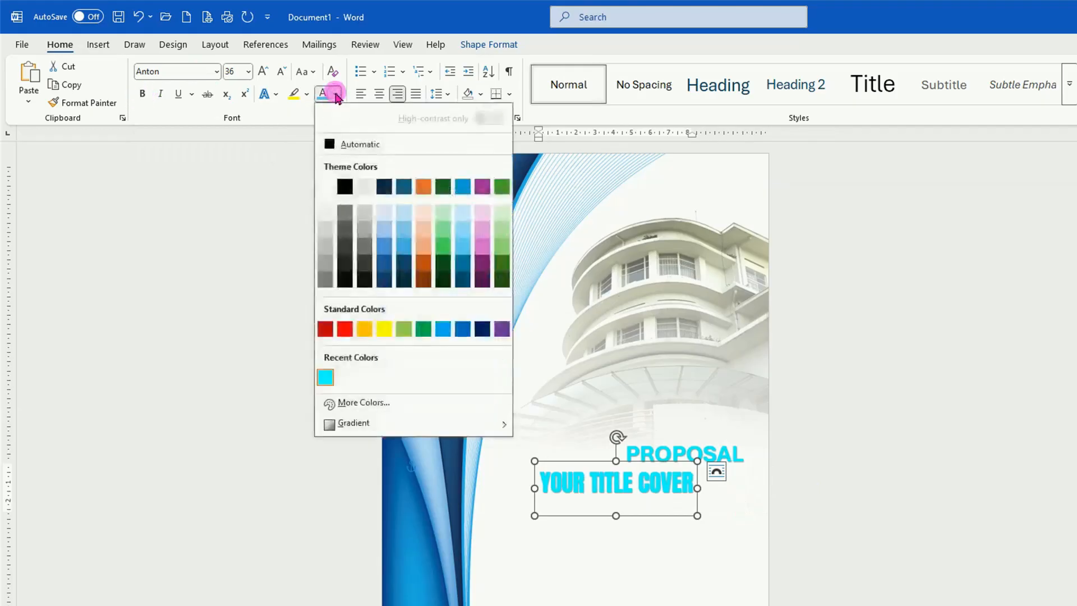
{"action": "left_click", "coordinate": [461, 268]}
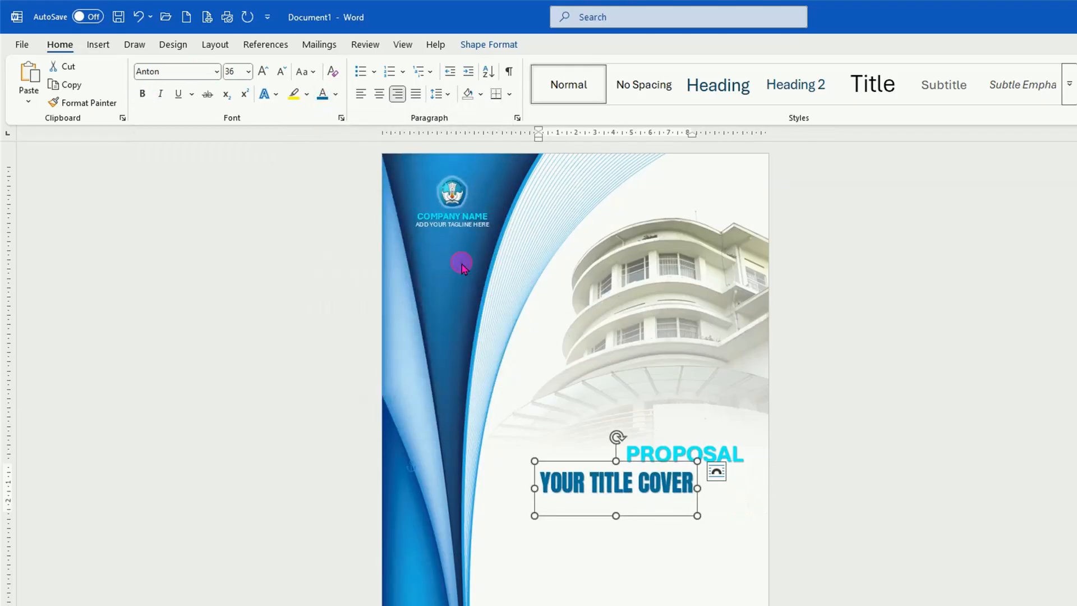
Enlarge the YOUR TITLE COVER text to size 48 and nudge its box up closer to PROPOSAL
{"action": "left_click", "coordinate": [282, 72]}
{"action": "left_click", "coordinate": [266, 71]}
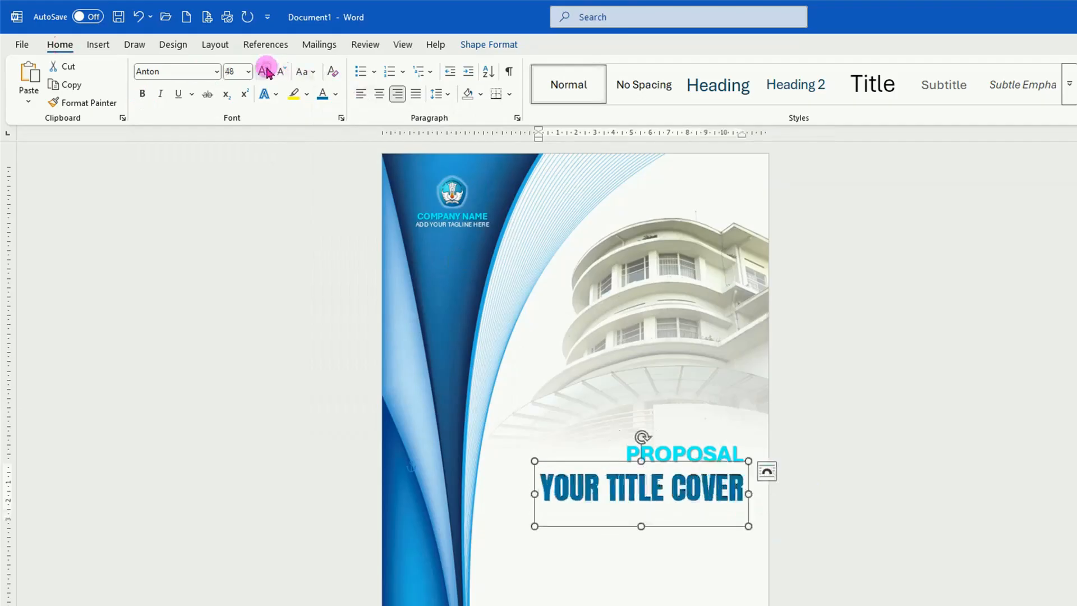
{"action": "left_click_drag", "start_coordinate": [692, 525], "coordinate": [690, 517]}
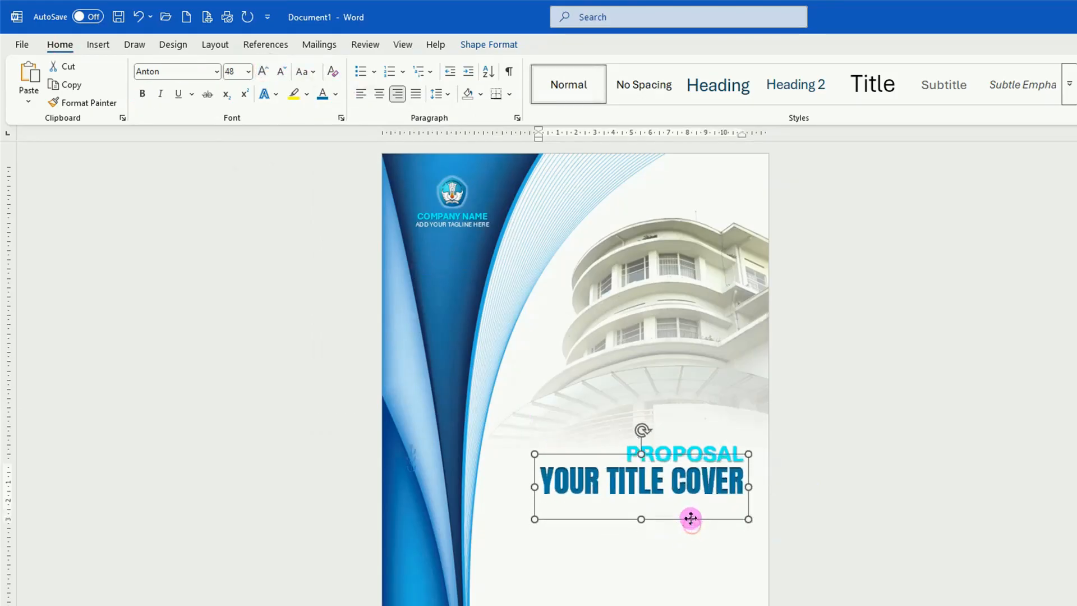
Duplicate the YOUR TITLE COVER text box, place the copy just beneath it and change its text to 2025
{"action": "key", "text": "ctrl+d"}
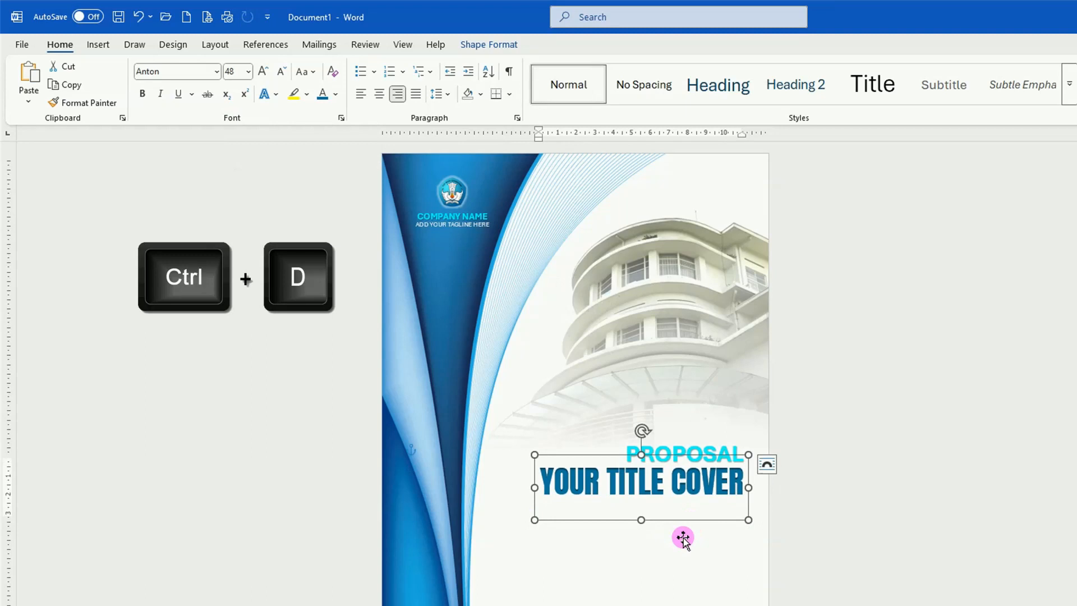
{"action": "left_click_drag", "start_coordinate": [702, 524], "coordinate": [693, 548]}
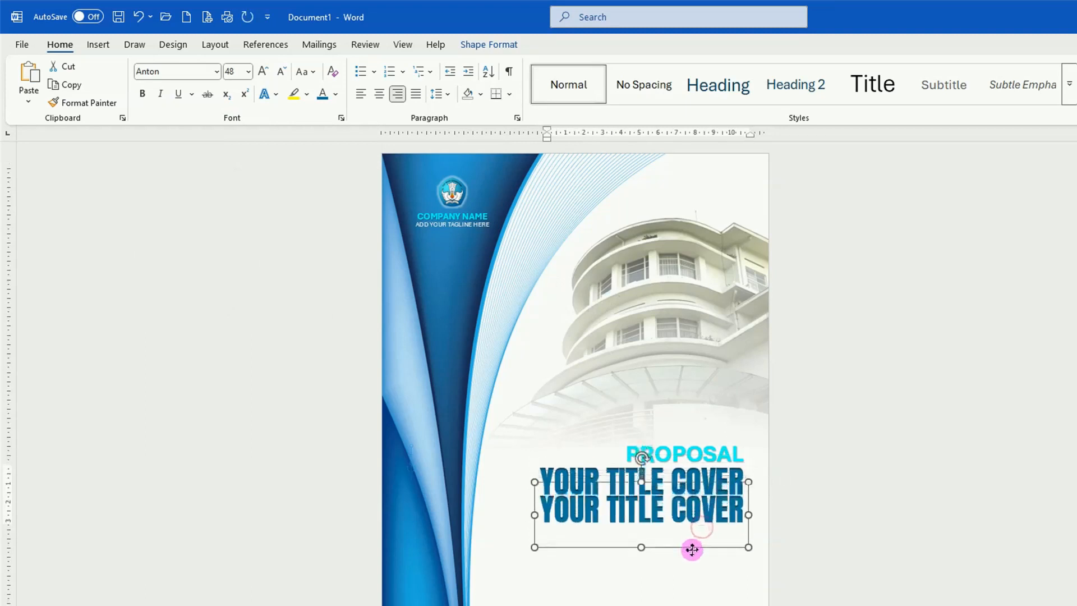
{"action": "triple_click", "coordinate": [547, 515]}
{"action": "type", "text": "2025"}
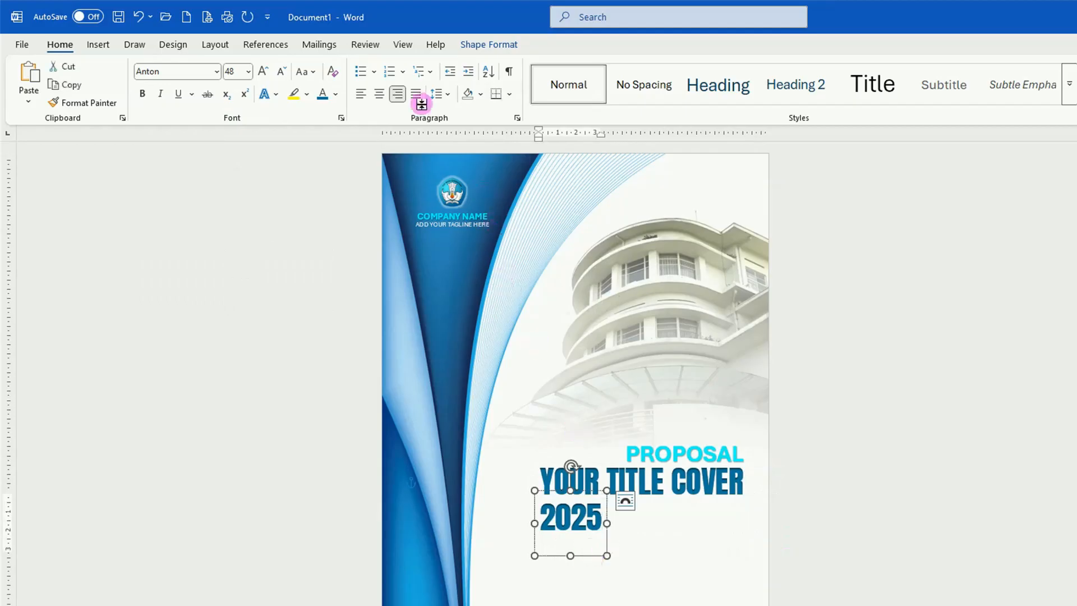
Colour the 2025 text with the recent cyan, enlarge it to size 80 and align its box with the title's right edge
{"action": "left_click", "coordinate": [335, 94]}
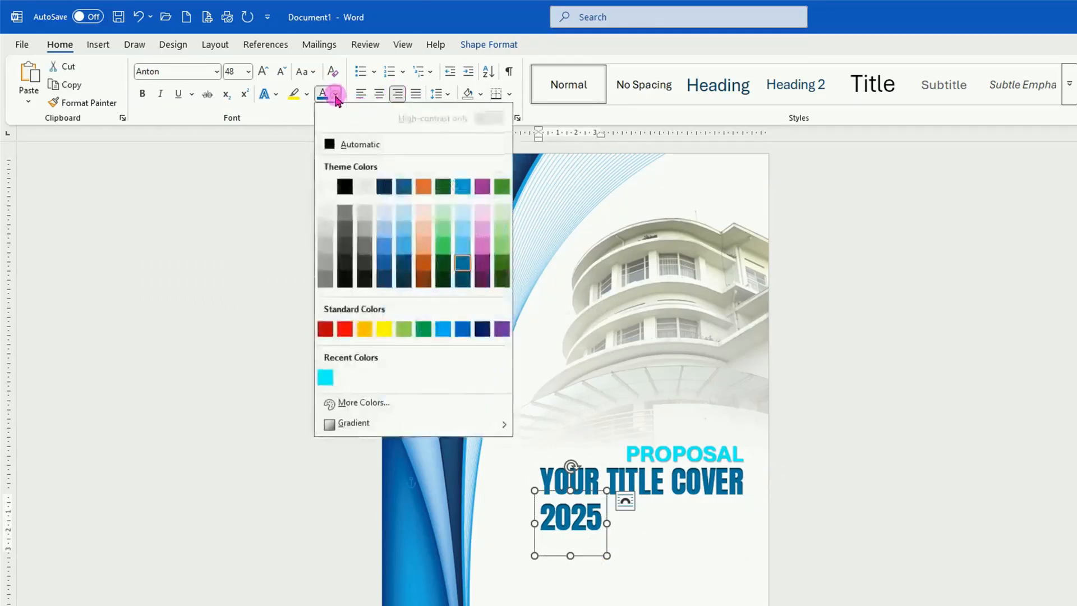
{"action": "left_click", "coordinate": [325, 377]}
{"action": "left_click", "coordinate": [263, 71]}
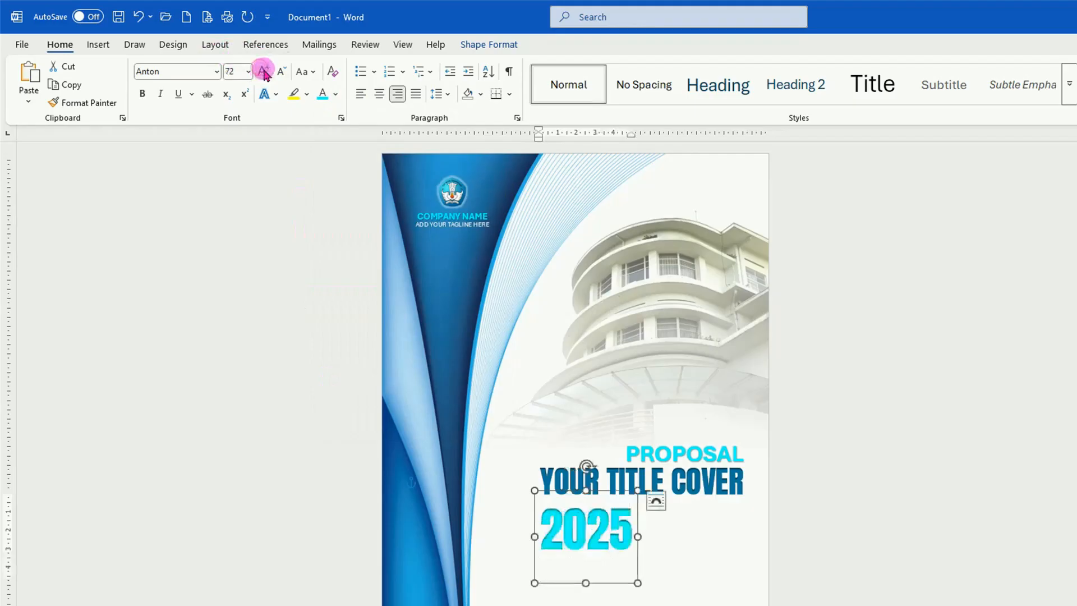
{"action": "left_click", "coordinate": [262, 72]}
{"action": "left_click_drag", "start_coordinate": [621, 592], "coordinate": [721, 583]}
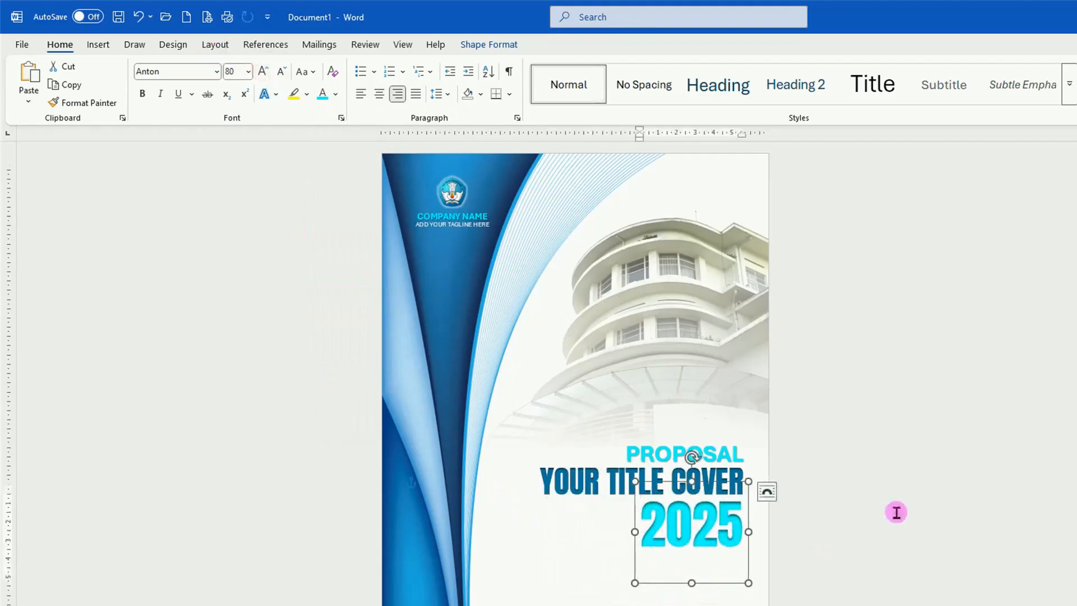
{"action": "left_click", "coordinate": [896, 512]}
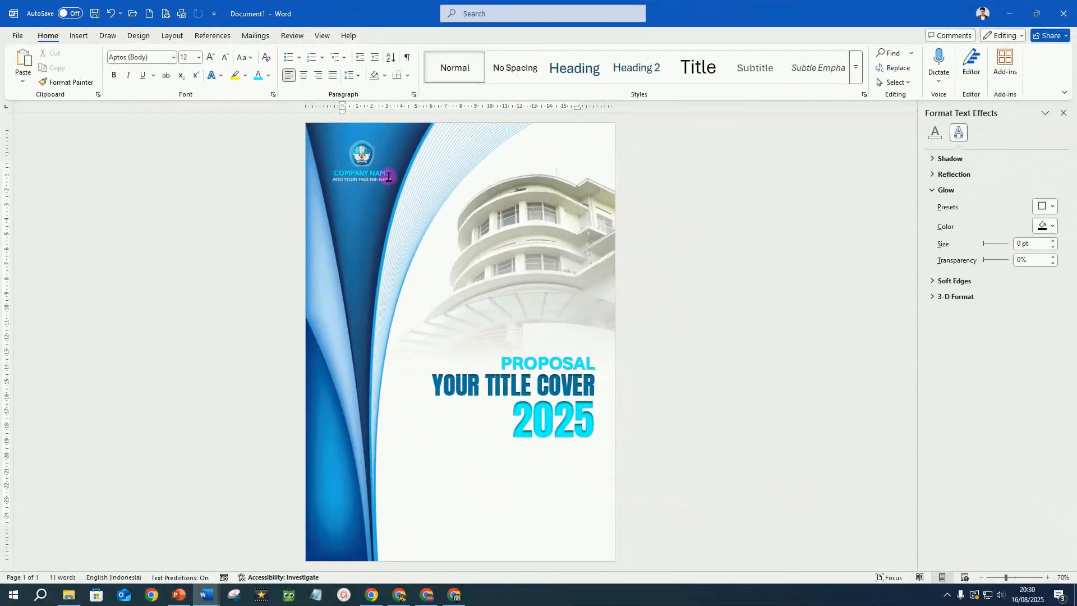
Duplicate the COMPANY NAME text box and move the copy to the lower-right area of the cover page
{"action": "left_click", "coordinate": [388, 173]}
{"action": "key", "text": "ctrl+d"}
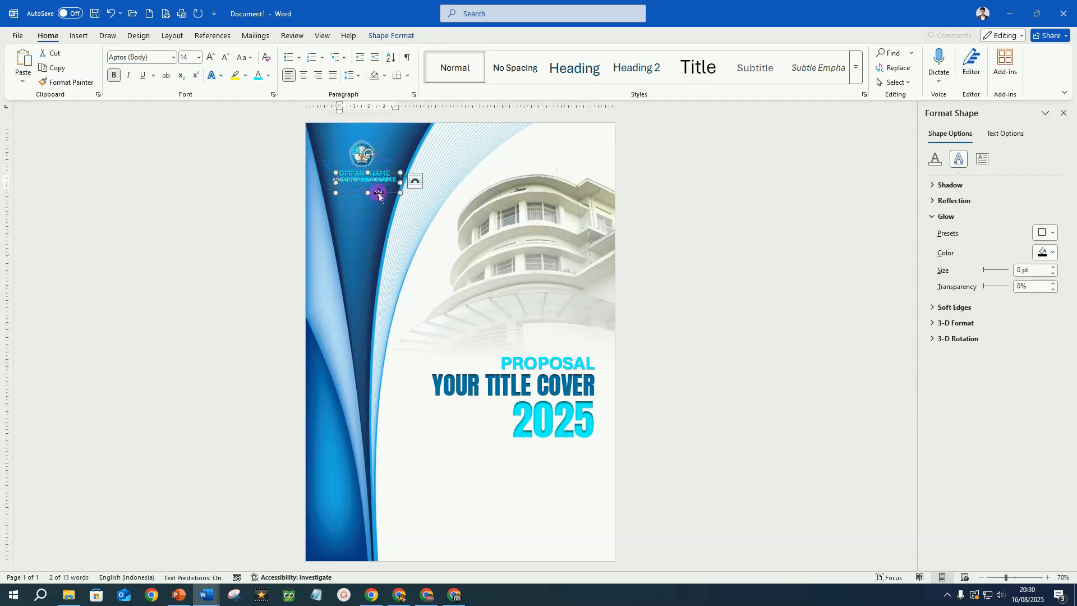
{"action": "left_click_drag", "start_coordinate": [378, 194], "coordinate": [567, 536]}
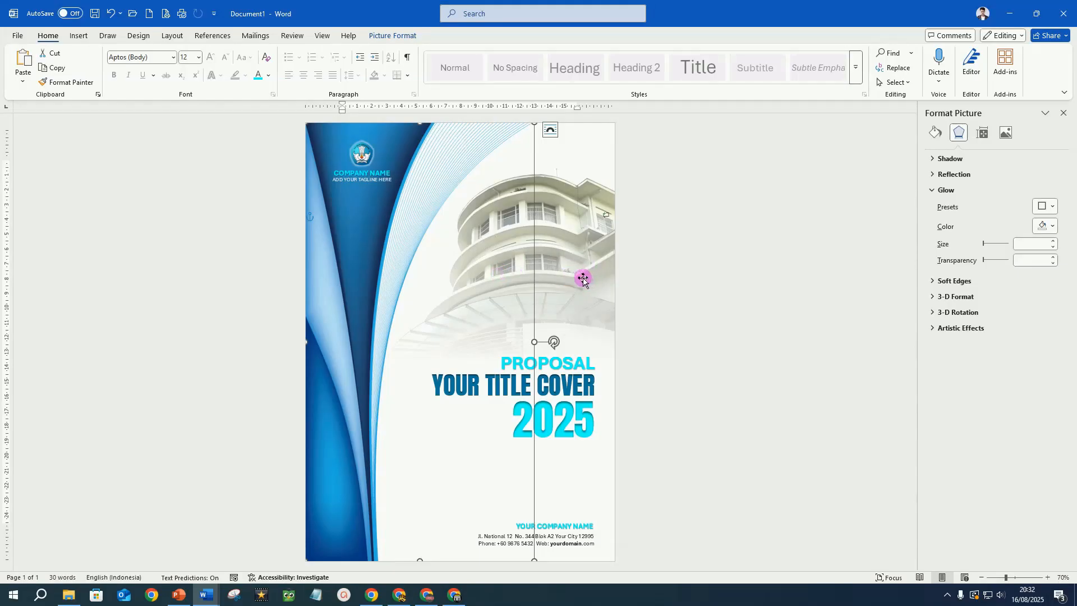
Duplicate the gradient overlay shape on the building photo and narrow the copy to a vertical strip about 2.84 cm wide
{"action": "left_click", "coordinate": [583, 278]}
{"action": "key", "text": "ctrl+d"}
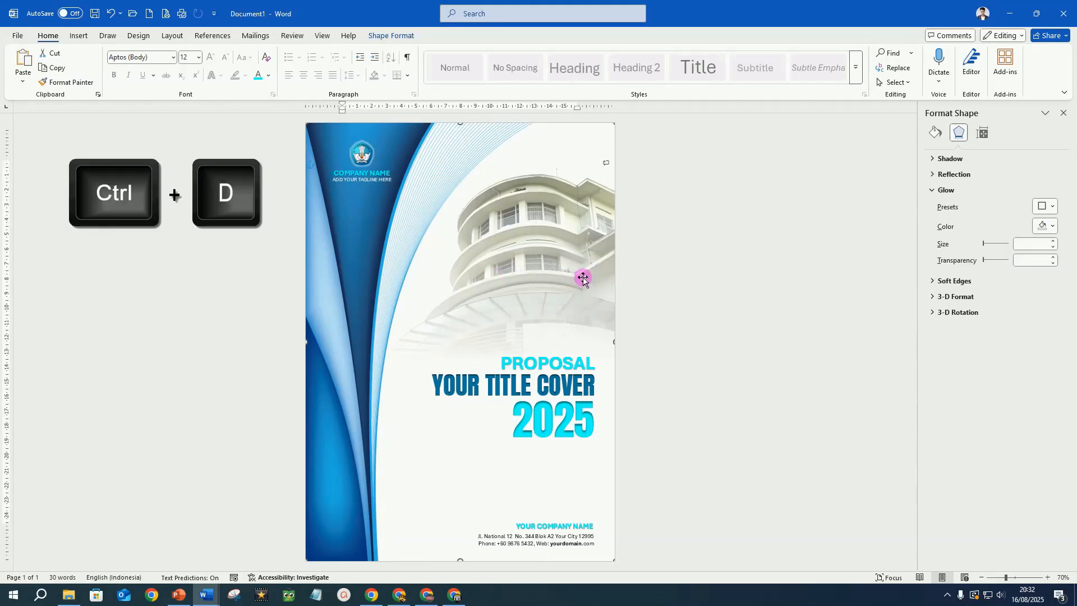
{"action": "left_click_drag", "start_coordinate": [319, 348], "coordinate": [544, 349]}
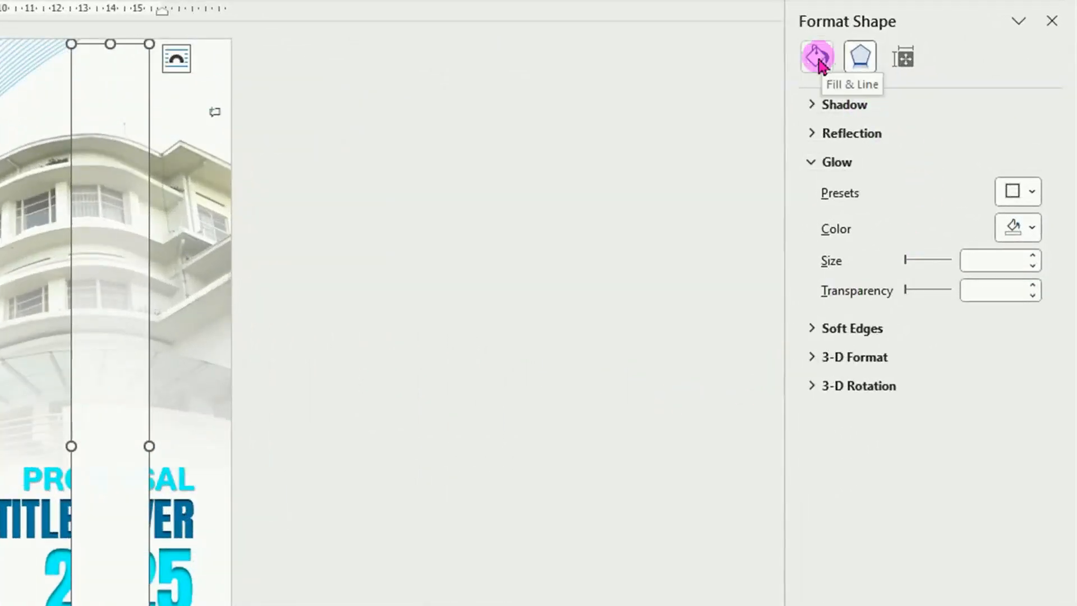
Set the strip's linear gradient angle to 0° and colour its first gradient stop medium gray
{"action": "left_click", "coordinate": [818, 58]}
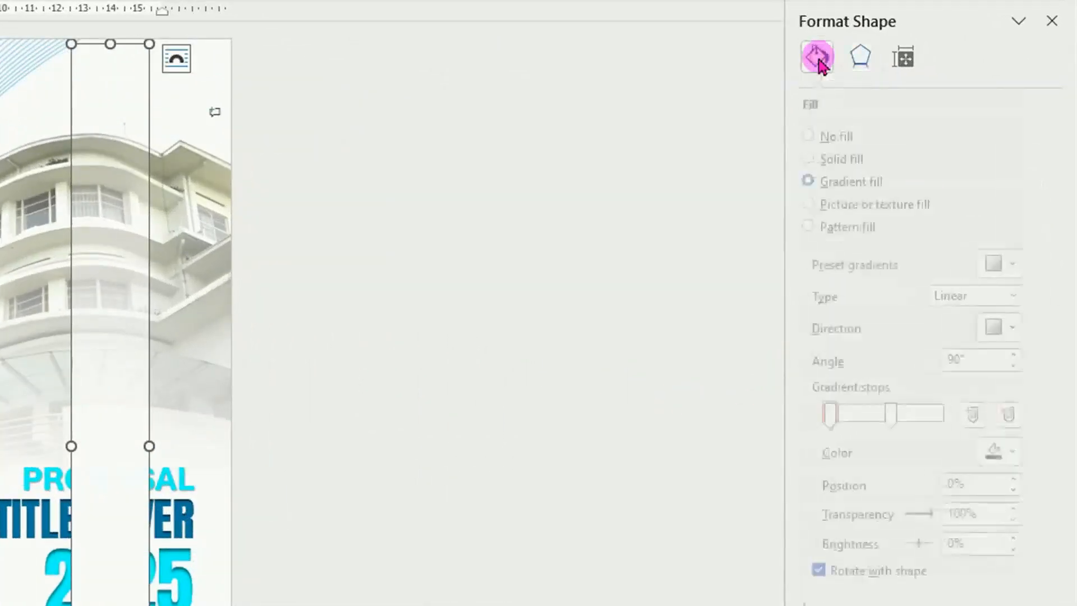
{"action": "left_click", "coordinate": [1033, 366]}
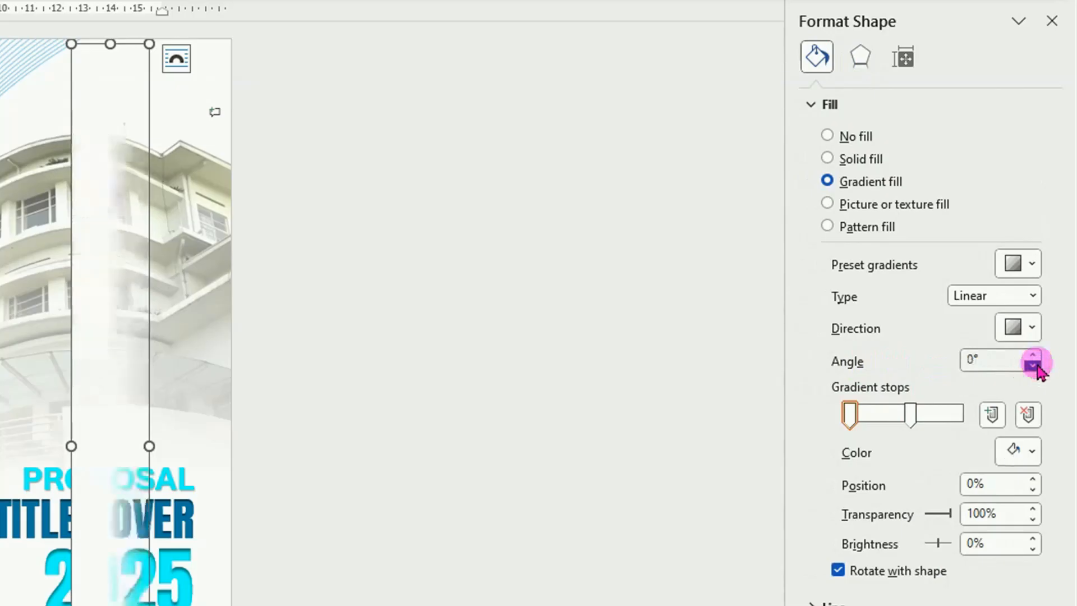
{"action": "left_click", "coordinate": [850, 416]}
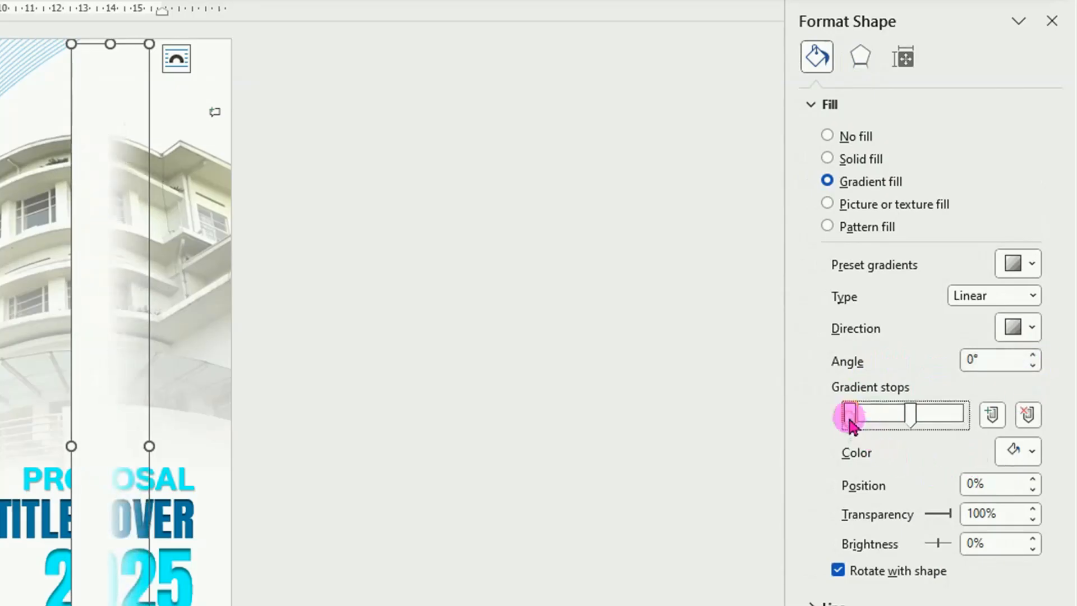
{"action": "left_click", "coordinate": [1033, 450]}
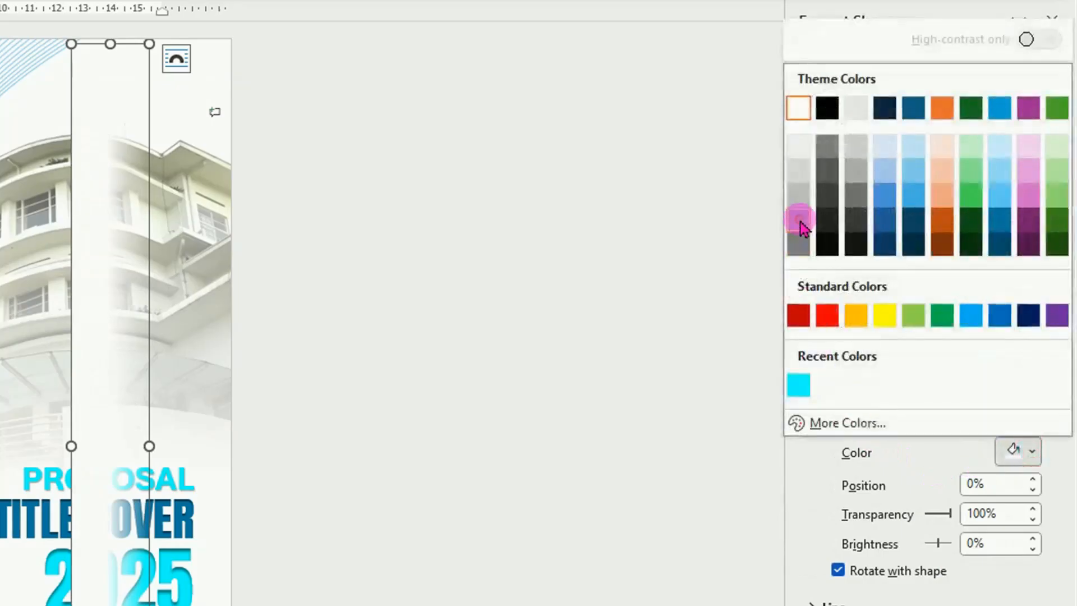
{"action": "left_click", "coordinate": [800, 227]}
Make the strip's second gradient stop black at 9% with 80% transparency, and add an end stop at 100% with 100% transparency
{"action": "left_click", "coordinate": [910, 414]}
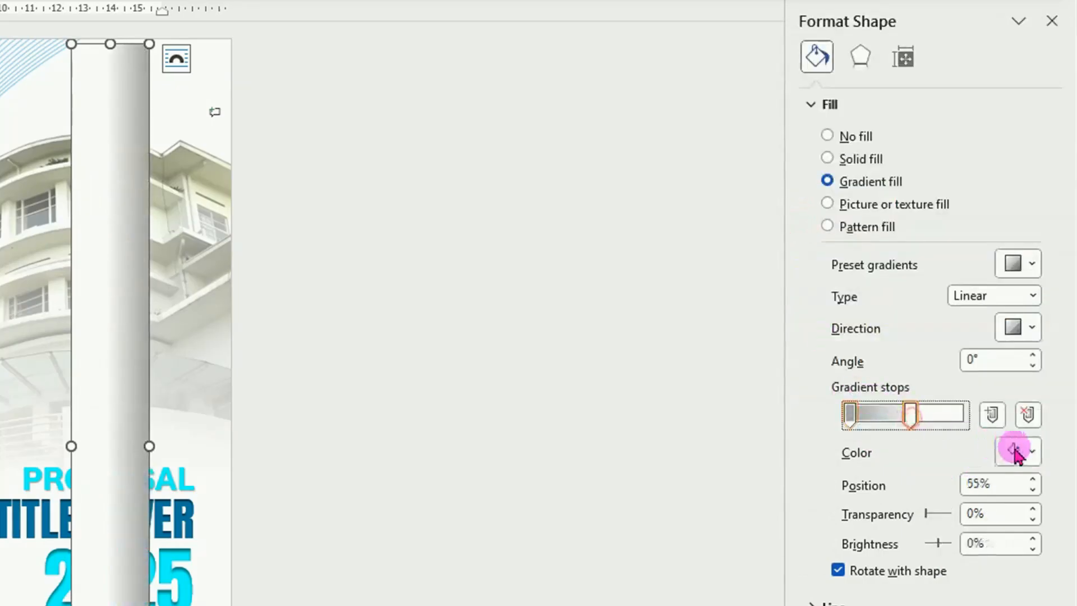
{"action": "left_click", "coordinate": [1031, 449]}
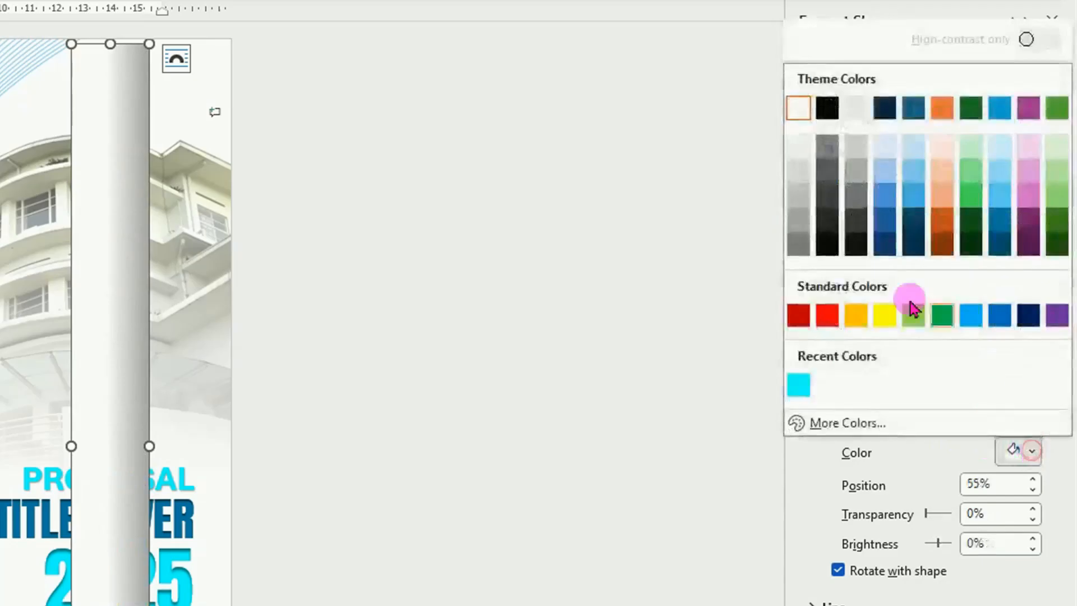
{"action": "left_click", "coordinate": [827, 107]}
{"action": "left_click_drag", "start_coordinate": [913, 414], "coordinate": [858, 414]}
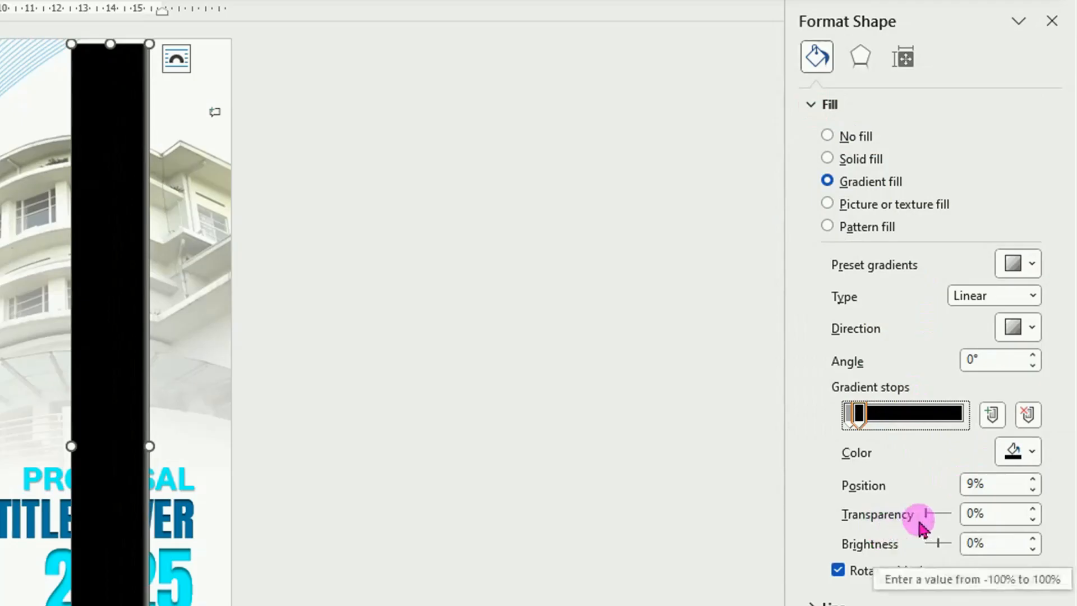
{"action": "left_click_drag", "start_coordinate": [928, 515], "coordinate": [948, 514]}
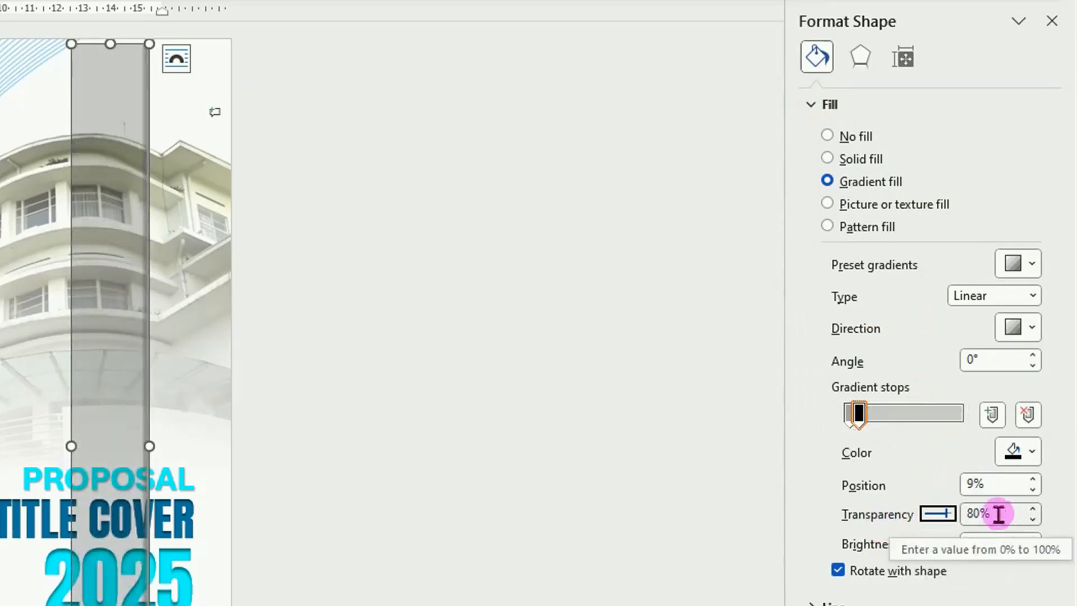
{"action": "left_click", "coordinate": [958, 415]}
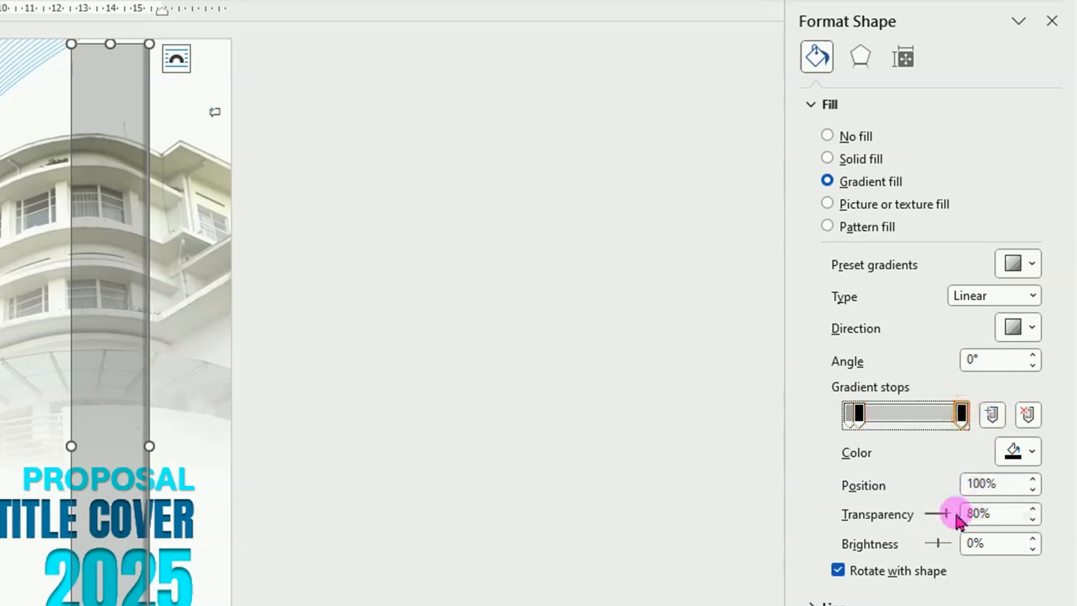
{"action": "left_click_drag", "start_coordinate": [946, 515], "coordinate": [971, 519]}
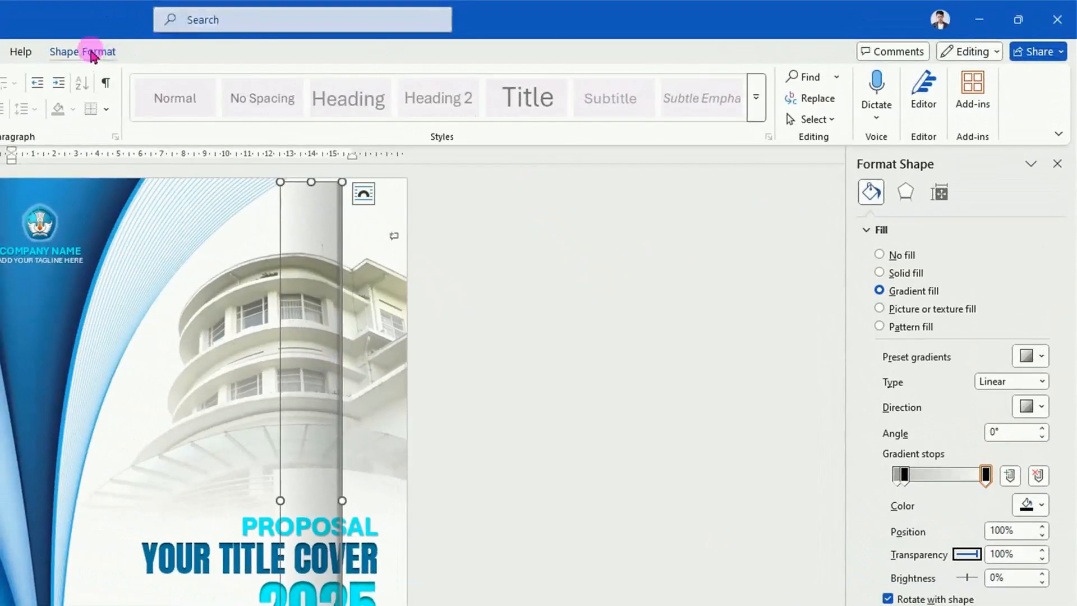
Flip the gradient strip horizontally and move it near the cover's left edge as a spine fold shadow, leaving it deselected
{"action": "left_click", "coordinate": [90, 53]}
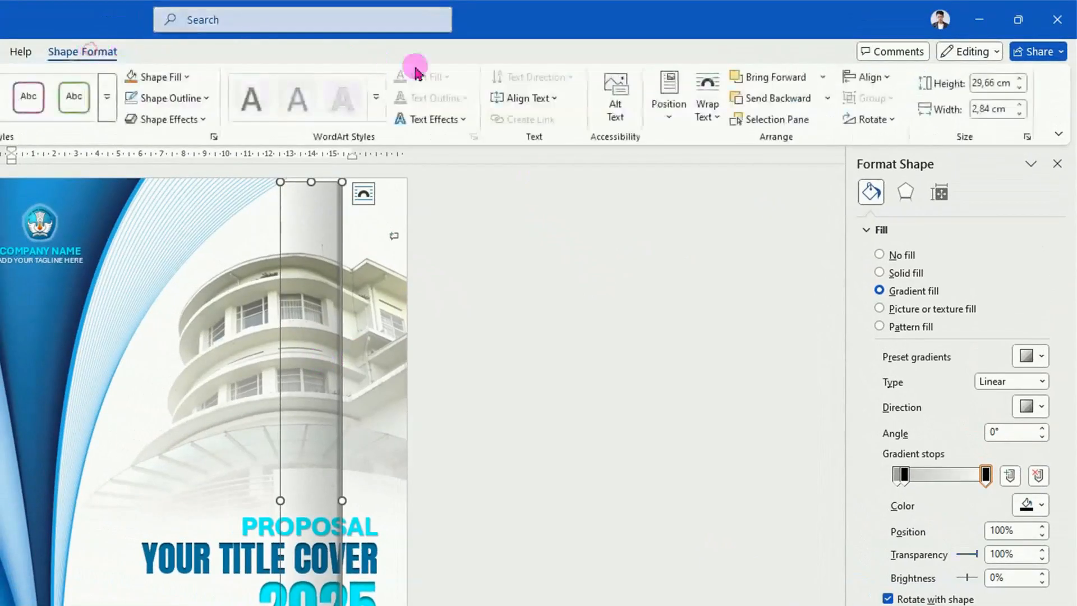
{"action": "left_click", "coordinate": [892, 120]}
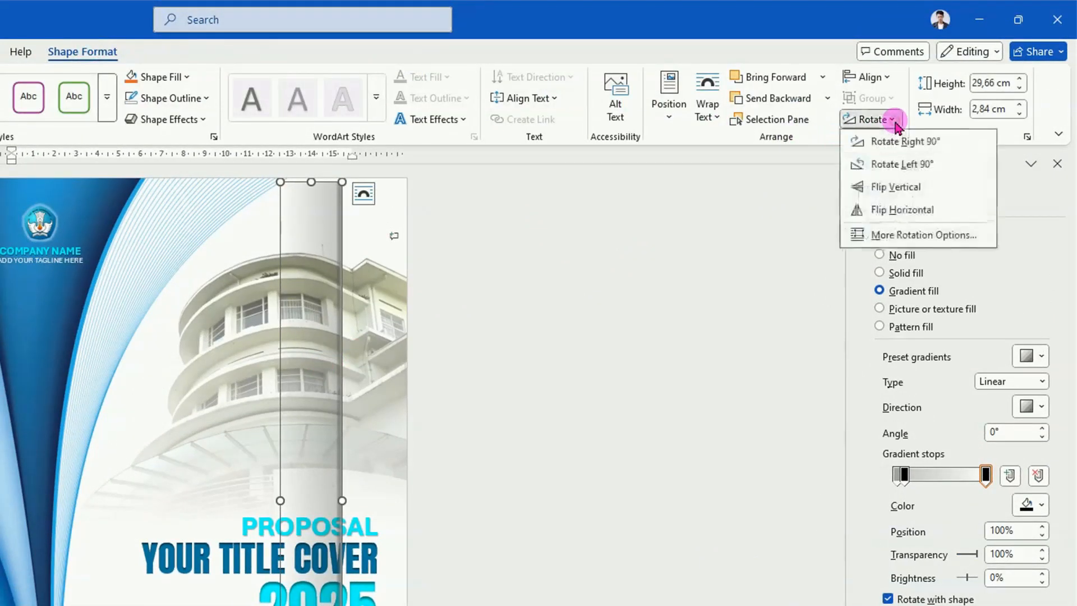
{"action": "left_click", "coordinate": [907, 210]}
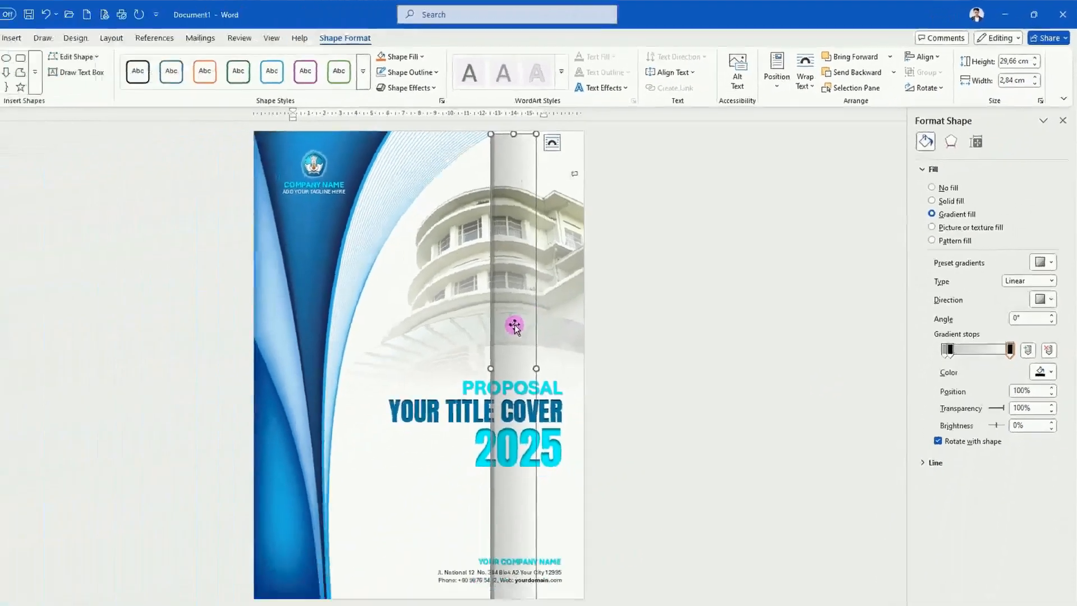
{"action": "left_click_drag", "start_coordinate": [514, 326], "coordinate": [344, 300]}
{"action": "left_click", "coordinate": [757, 384]}
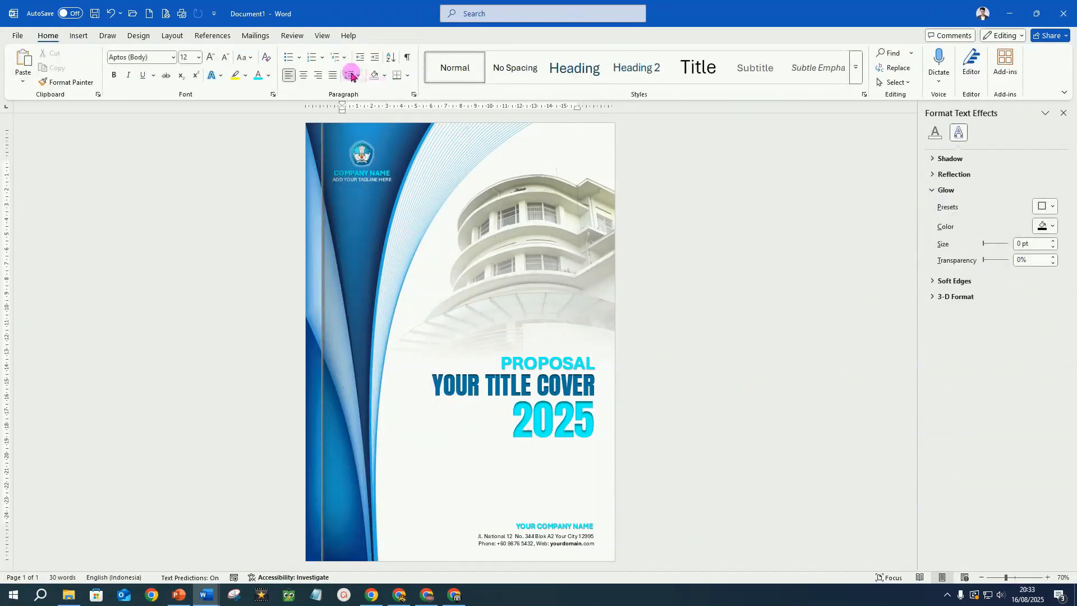
Preview the finished cover page in Focus mode and return to the normal editing view
{"action": "left_click", "coordinate": [323, 37]}
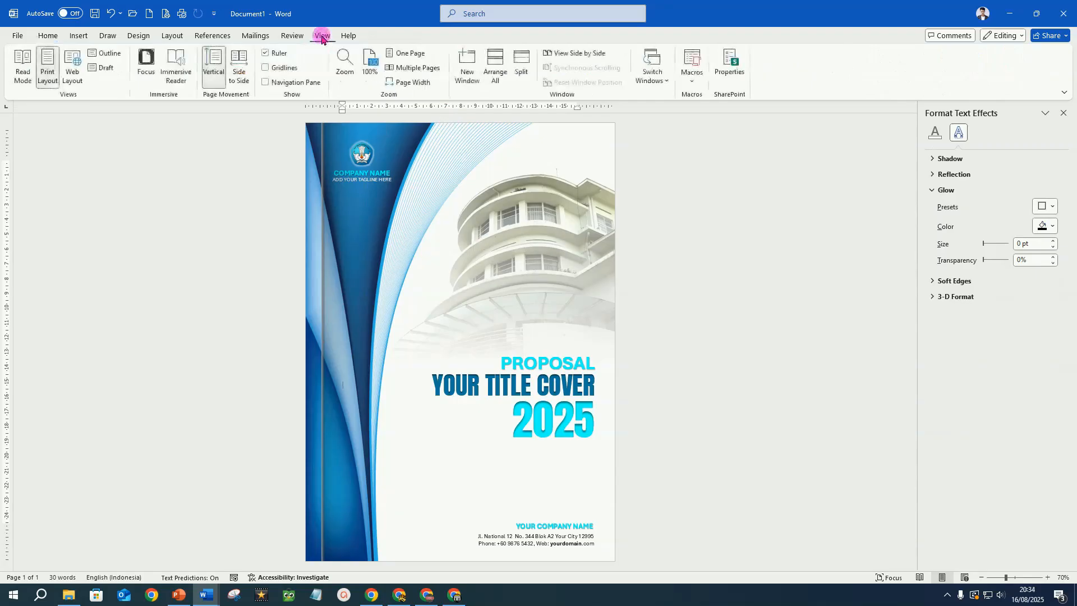
{"action": "left_click", "coordinate": [147, 64]}
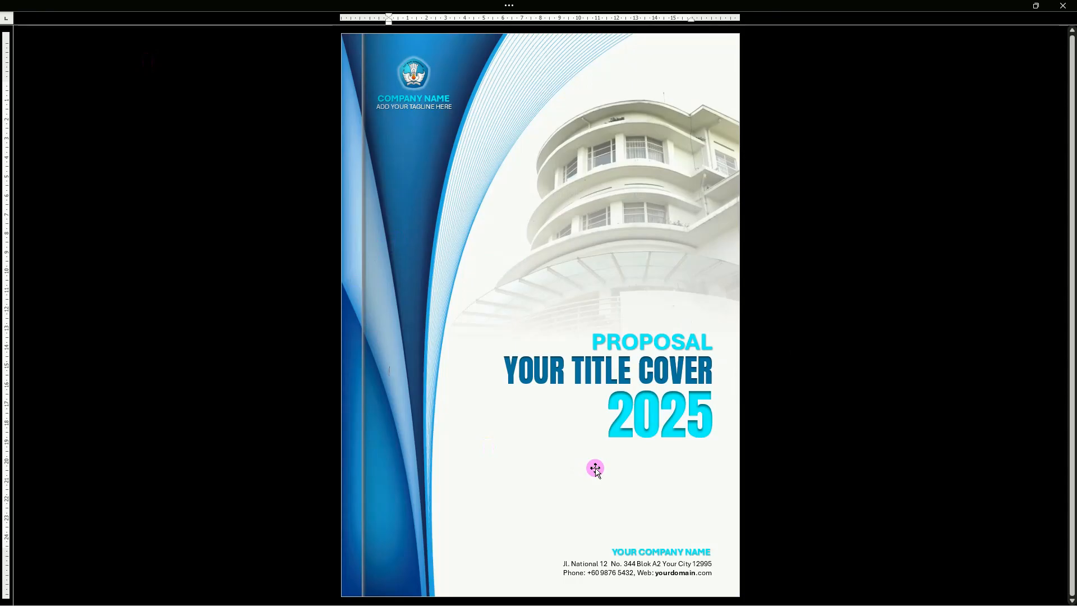
{"action": "key", "text": "Escape"}
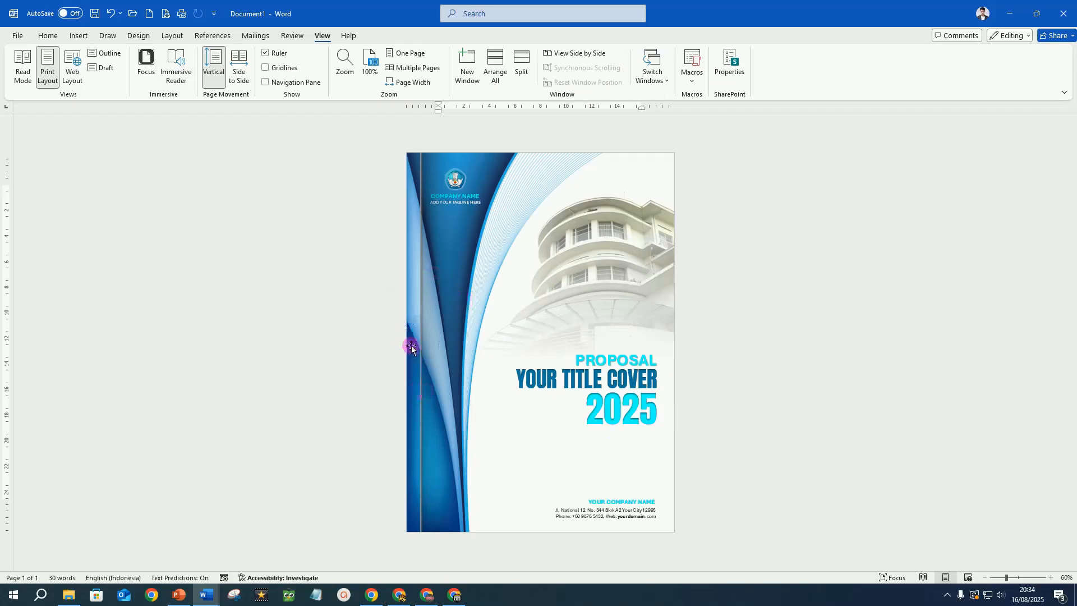
Flip the blue curved ornament picture vertically on the cover page
{"action": "left_click", "coordinate": [412, 346]}
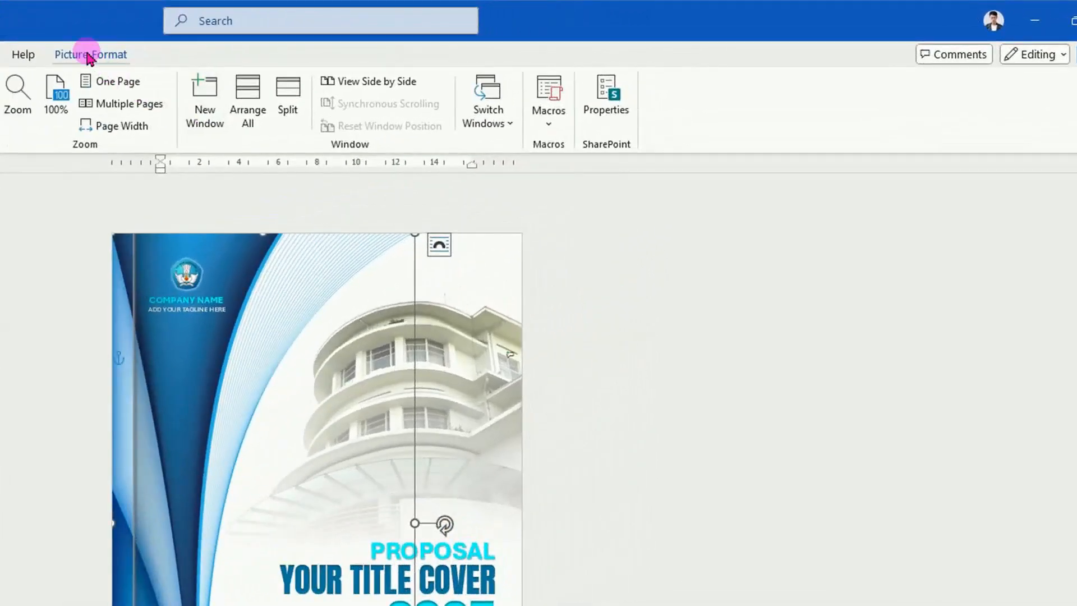
{"action": "left_click", "coordinate": [395, 35]}
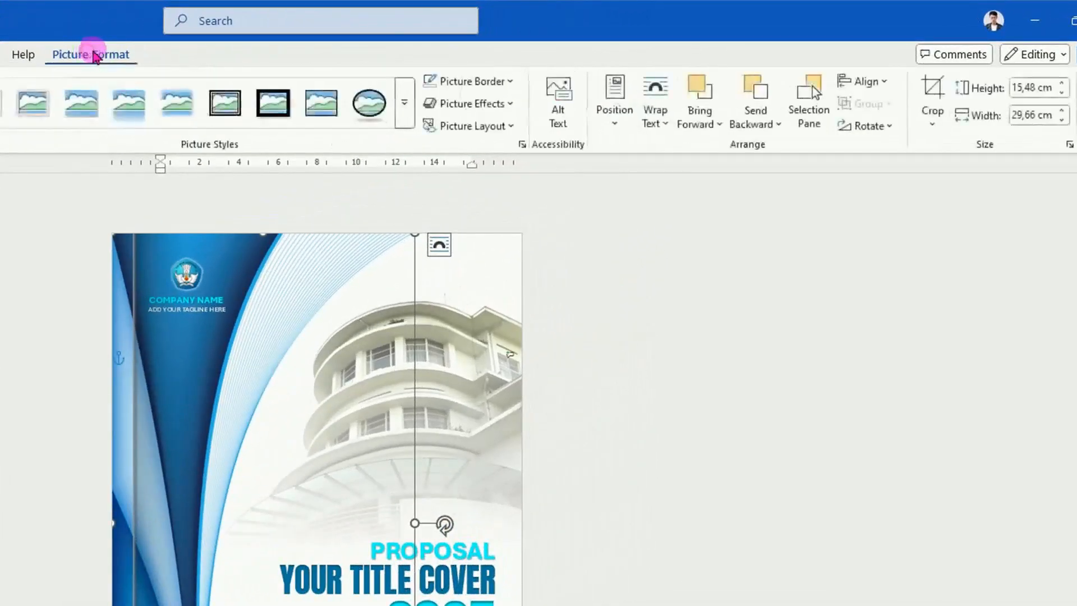
{"action": "left_click", "coordinate": [891, 126]}
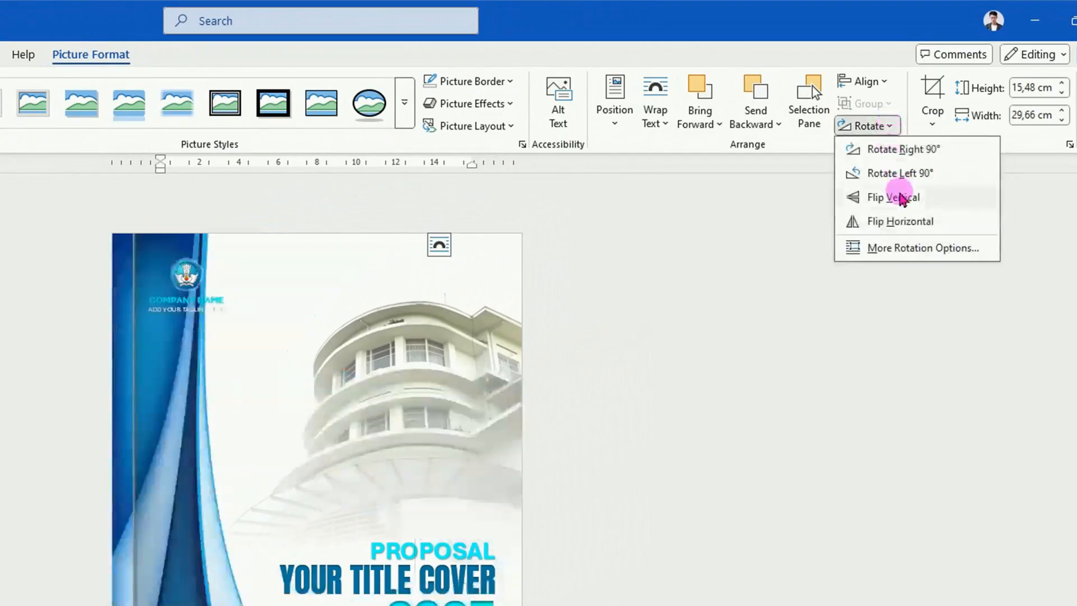
{"action": "left_click", "coordinate": [900, 198]}
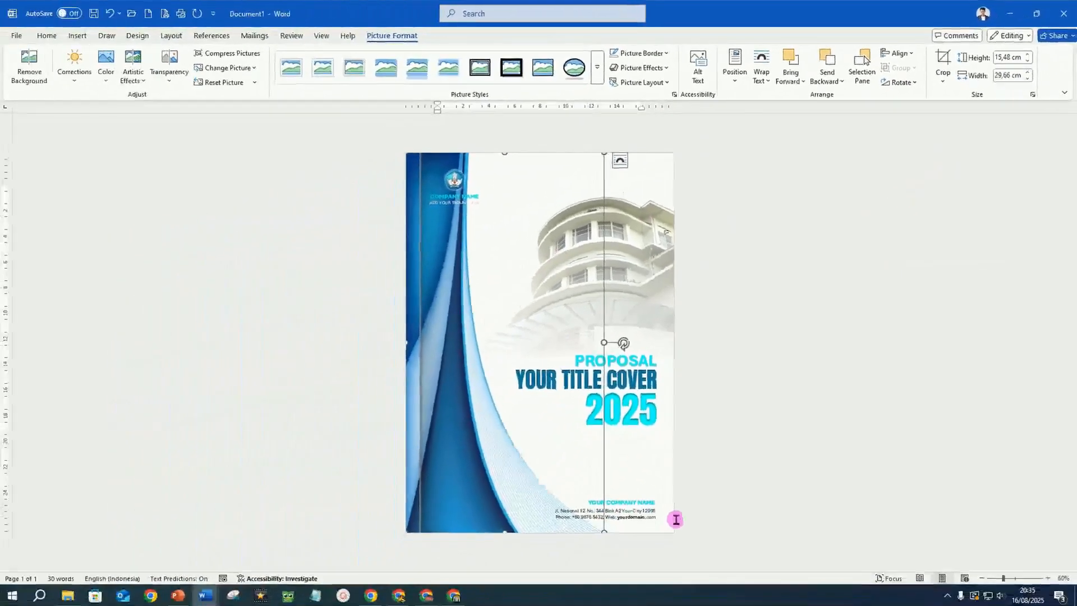
Move the logo off the ornament onto the white area, with the company name in blue and the tagline in black beside it
{"action": "left_click", "coordinate": [455, 182]}
{"action": "left_click_drag", "start_coordinate": [463, 179], "coordinate": [536, 176]}
{"action": "left_click", "coordinate": [473, 197]}
{"action": "left_click", "coordinate": [387, 326]}
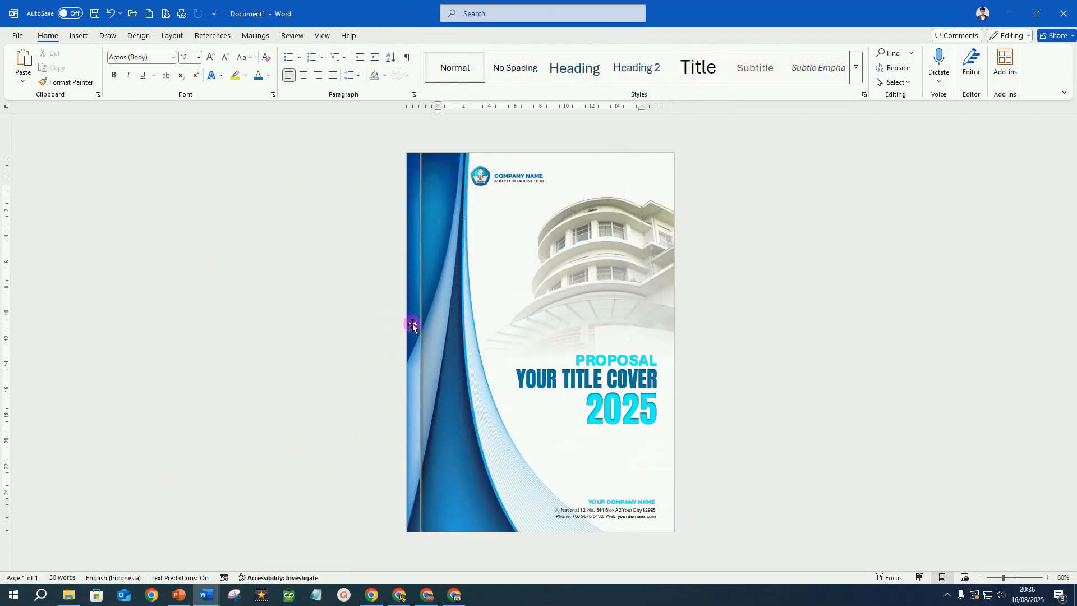
Try recoloring the curved ornament with the light green accent variant, followed by the light orange one
{"action": "left_click", "coordinate": [412, 324]}
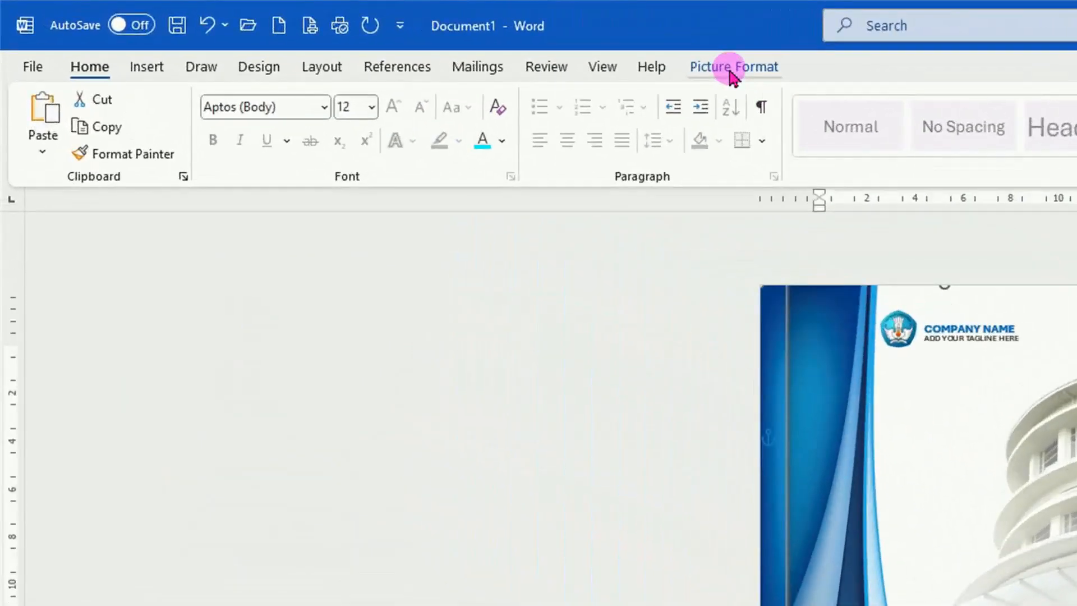
{"action": "left_click", "coordinate": [732, 70]}
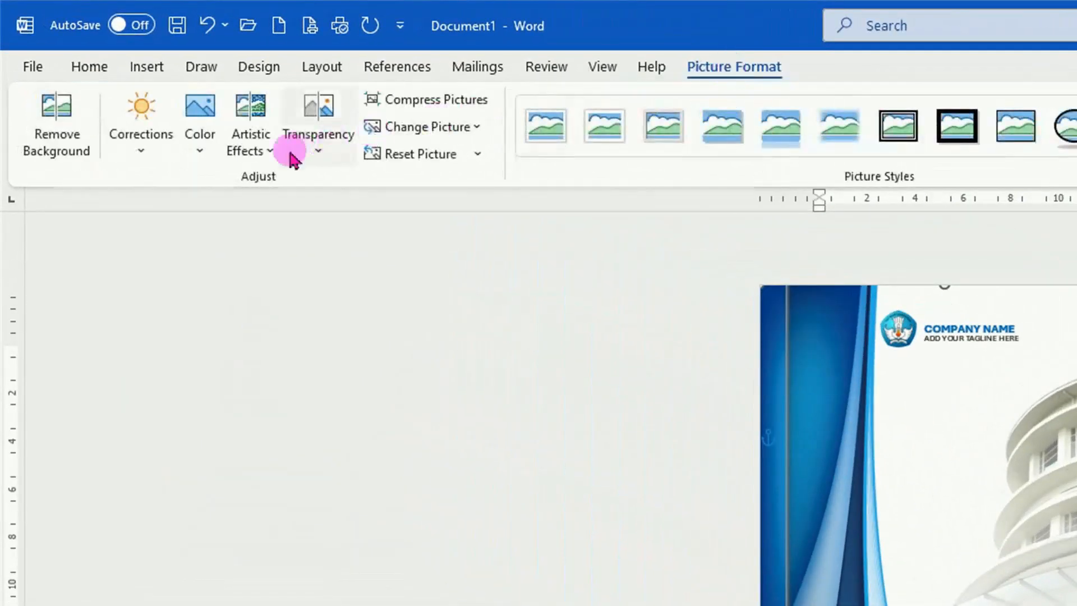
{"action": "left_click", "coordinate": [200, 147]}
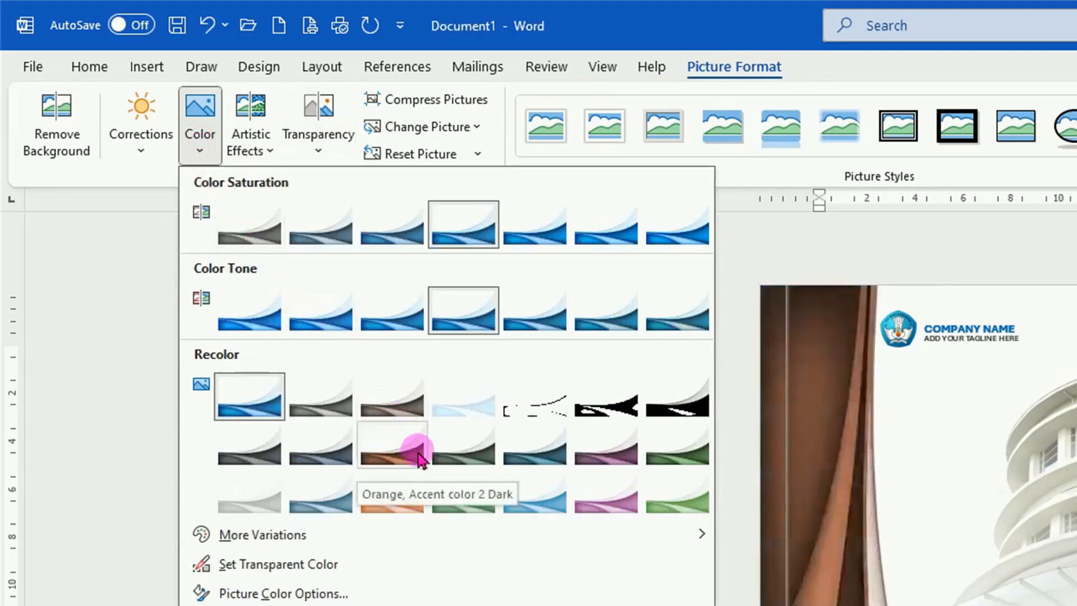
{"action": "left_click", "coordinate": [682, 509]}
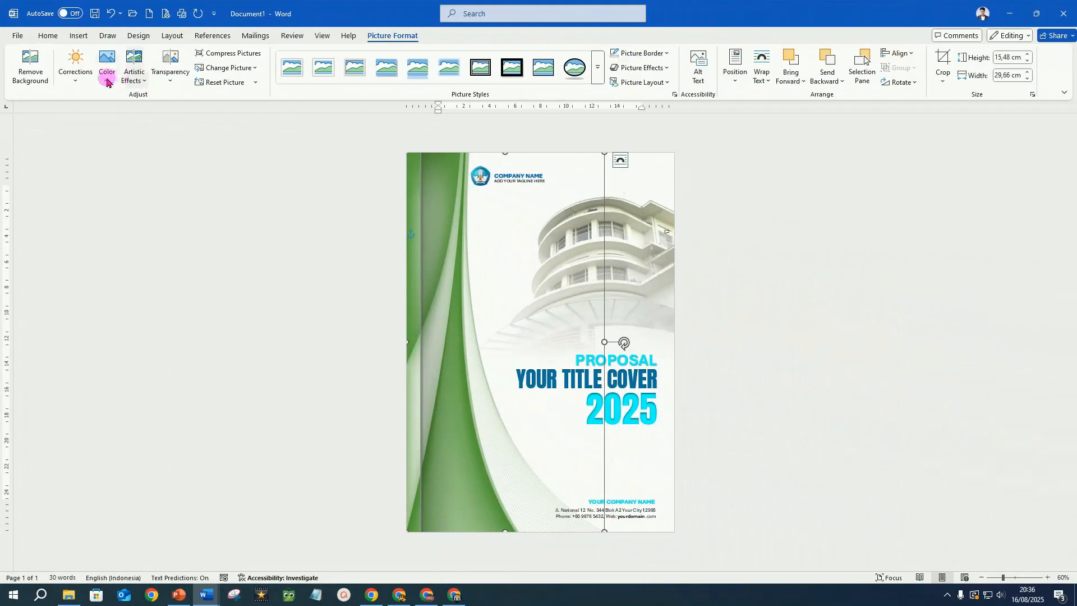
{"action": "left_click", "coordinate": [108, 81]}
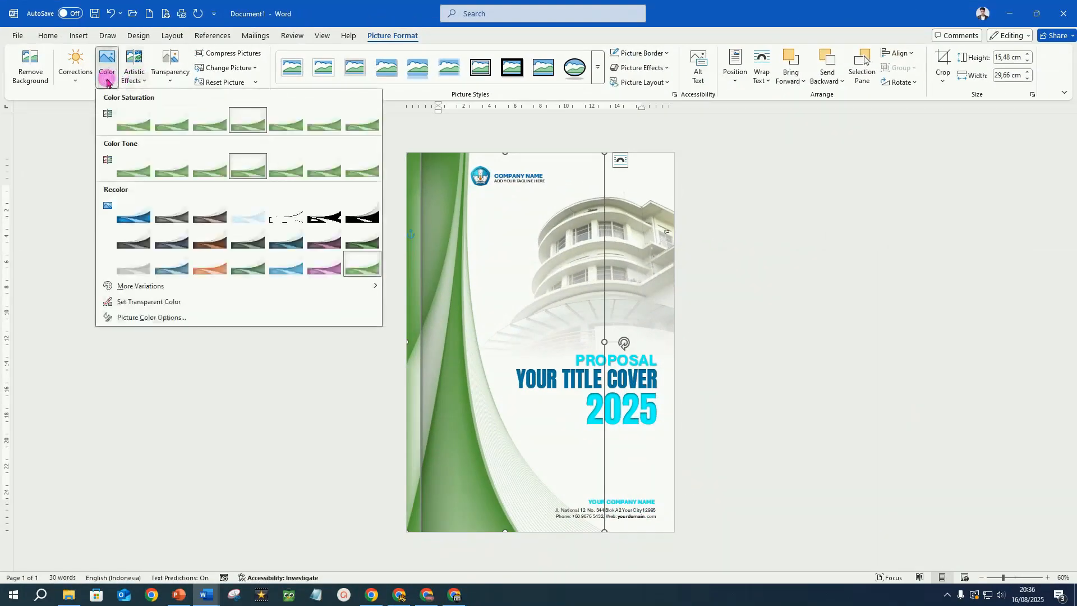
{"action": "left_click", "coordinate": [209, 269]}
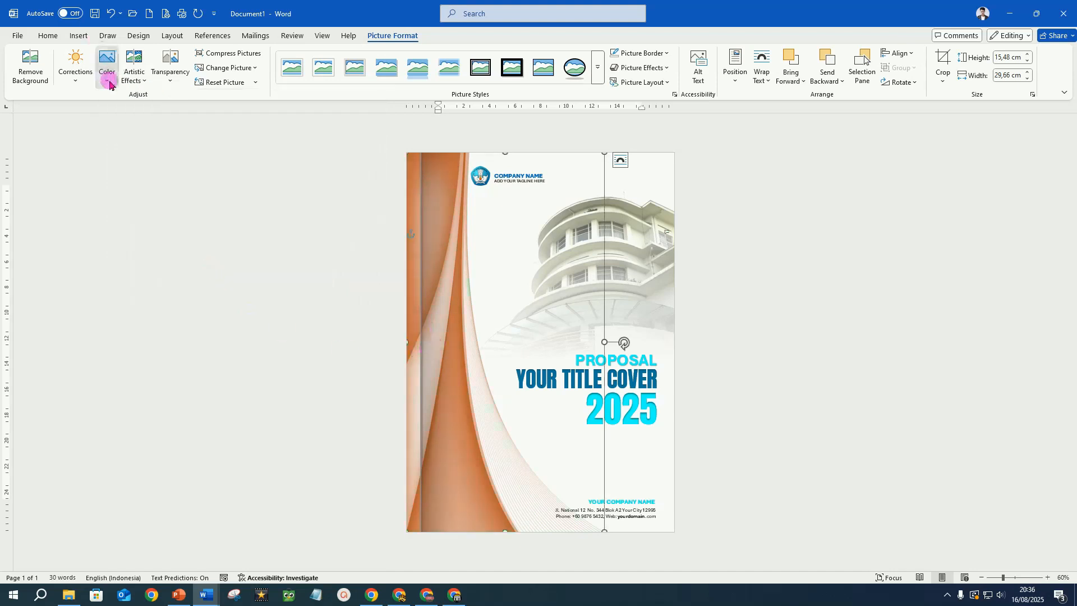
Try the light blue accent recolor on the curved ornament and deselect it
{"action": "left_click", "coordinate": [110, 83]}
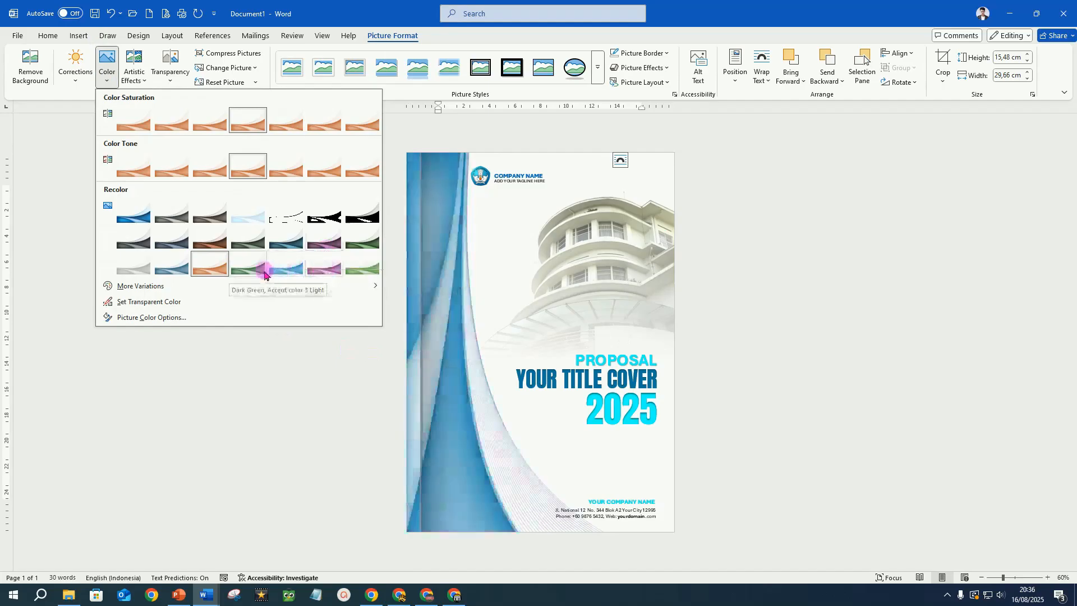
{"action": "left_click", "coordinate": [286, 268]}
{"action": "left_click", "coordinate": [745, 342]}
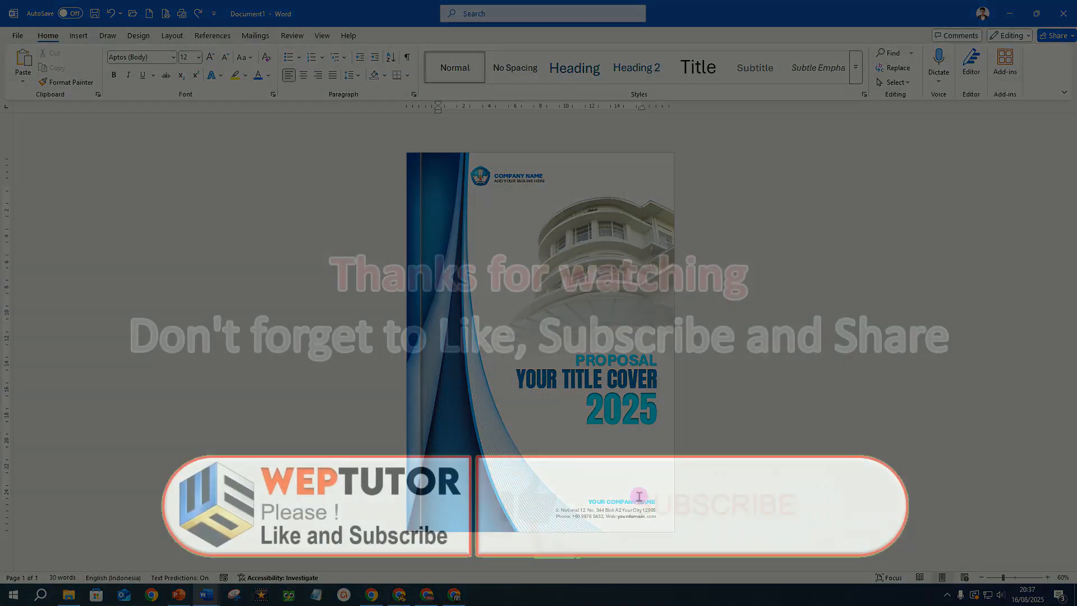